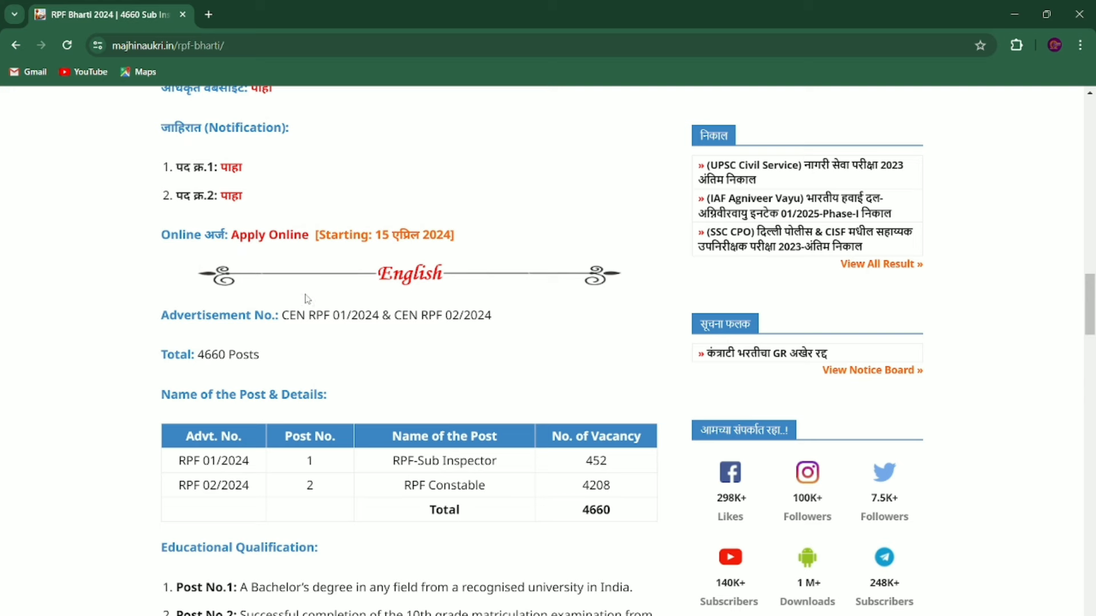
Step: Open rrbapply.gov.in in a new tab from the Apply Online link on Majhi Naukri's RPF Bharti 2024 post
{"action": "left_click", "coordinate": [284, 244]}
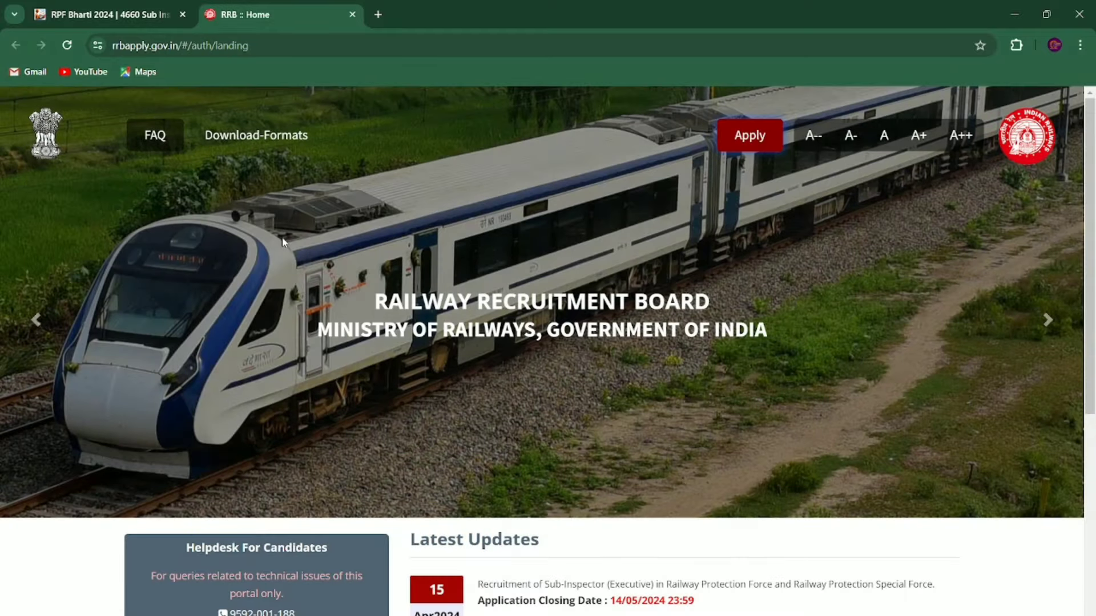
Step: Choose Apply > Already Have An Account? to reach the Sign Into Your Account page
{"action": "scroll", "coordinate": [282, 241], "scroll_direction": "down", "scroll_amount": 3}
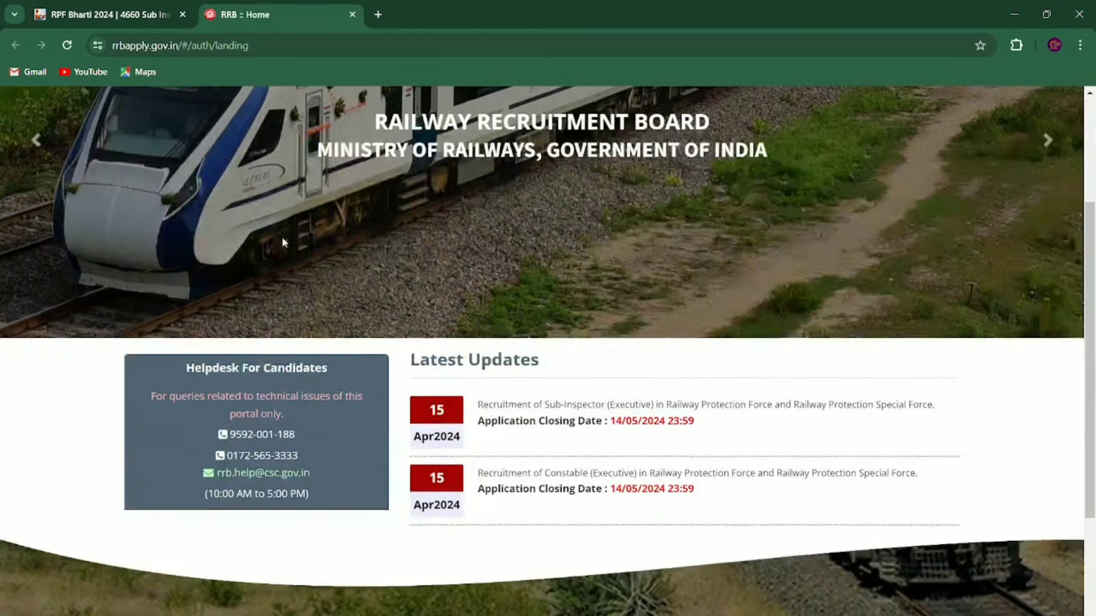
{"action": "scroll", "coordinate": [282, 241], "scroll_direction": "down", "scroll_amount": 3}
{"action": "scroll", "coordinate": [282, 240], "scroll_direction": "up", "scroll_amount": 6}
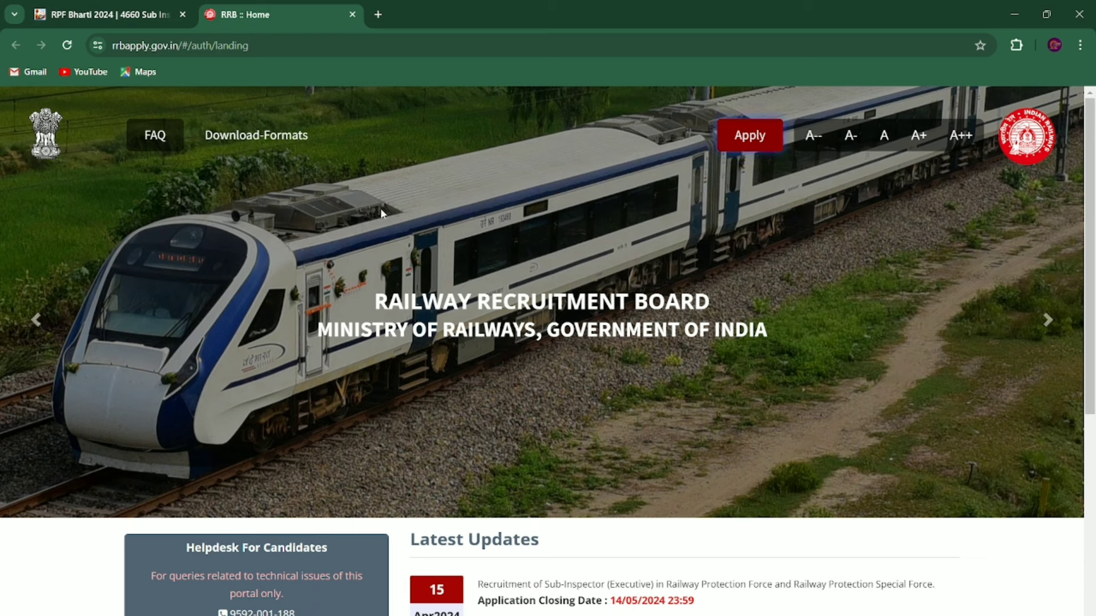
{"action": "left_click", "coordinate": [756, 140]}
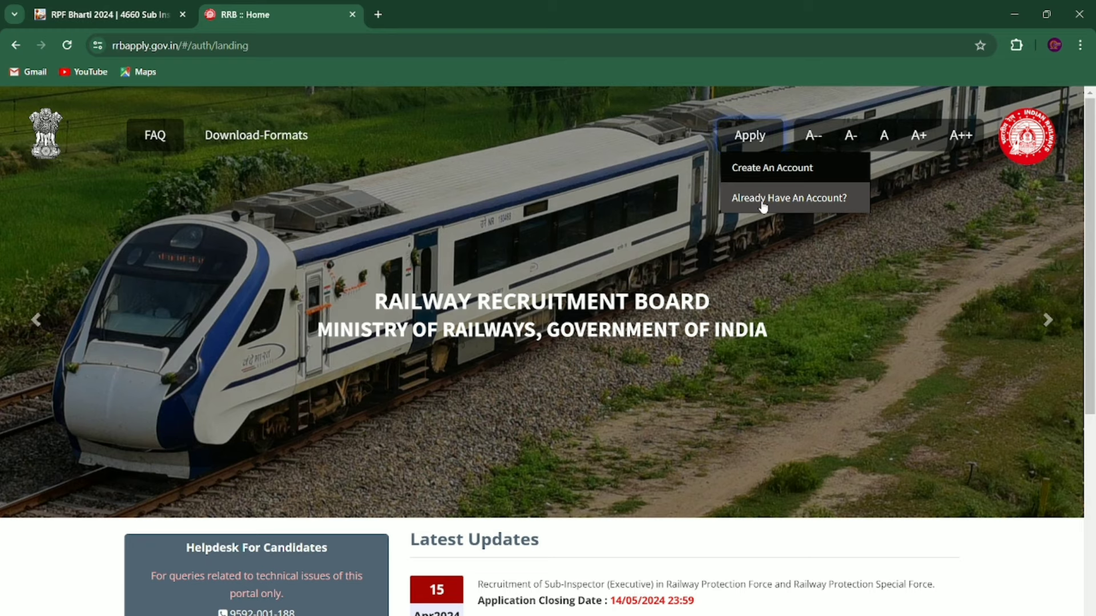
{"action": "left_click", "coordinate": [763, 204]}
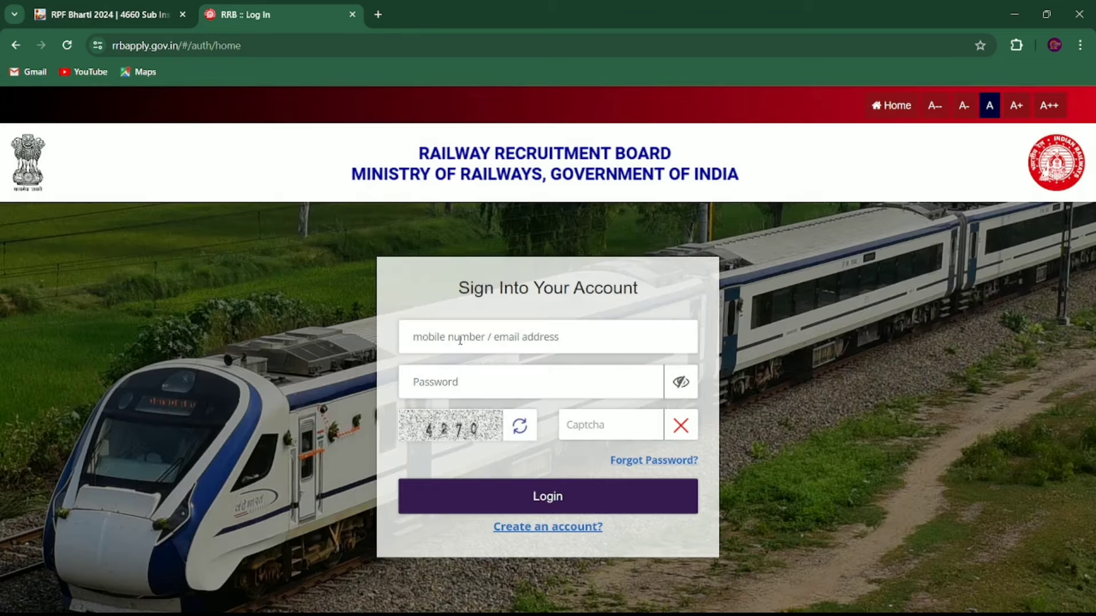
Step: Switch from the login page to Create an account? and accept the Please Note dialog
{"action": "left_click", "coordinate": [461, 338]}
{"action": "left_click", "coordinate": [551, 528]}
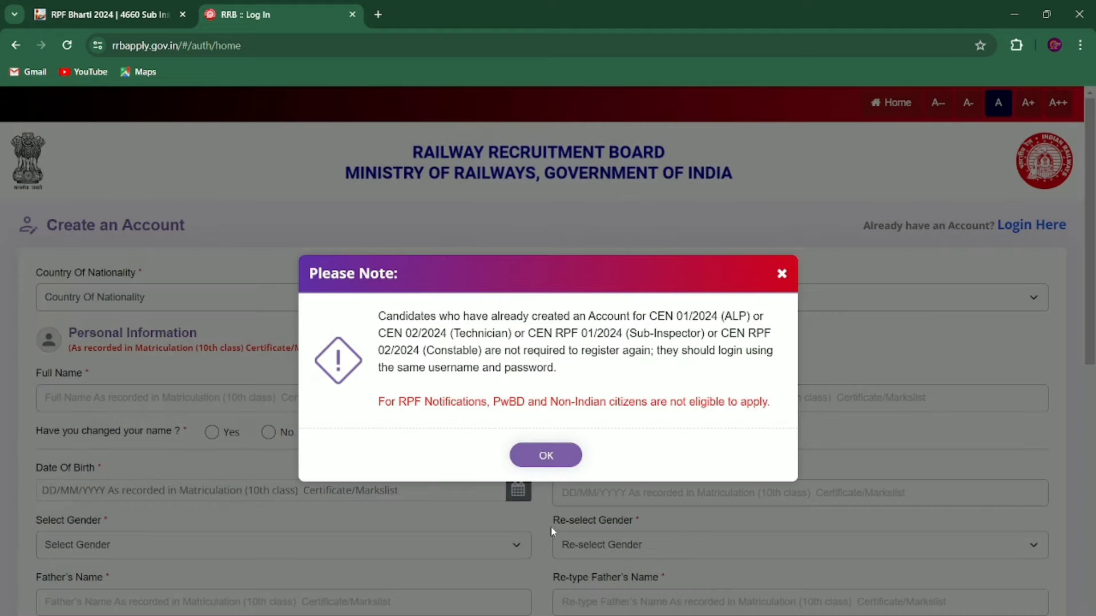
{"action": "left_click", "coordinate": [557, 455]}
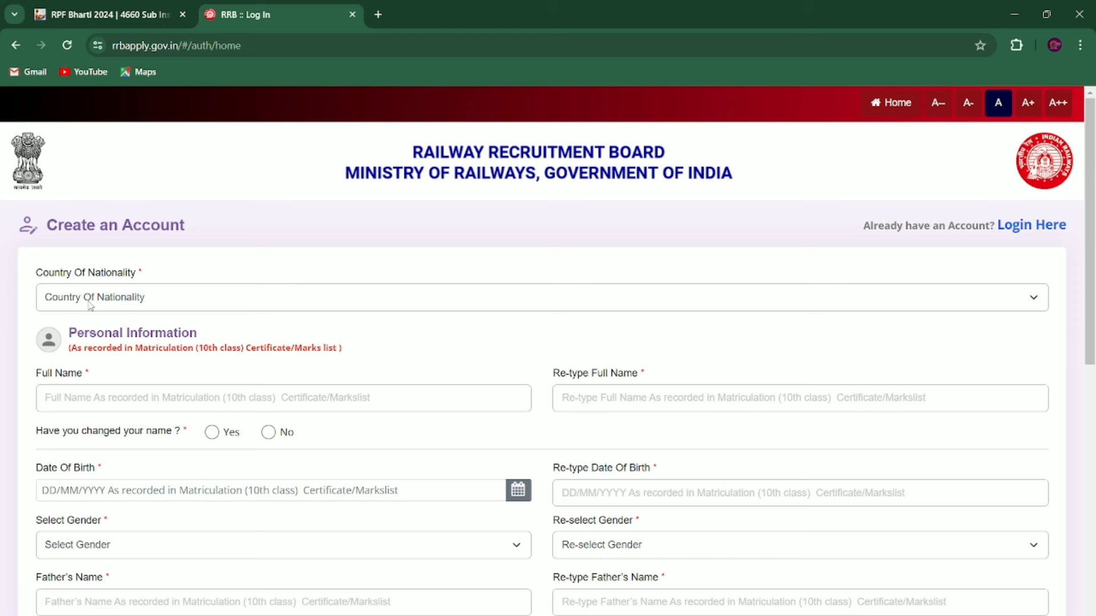
Step: Set Country Of Nationality to India and fill the full name in both name fields
{"action": "left_click", "coordinate": [109, 305]}
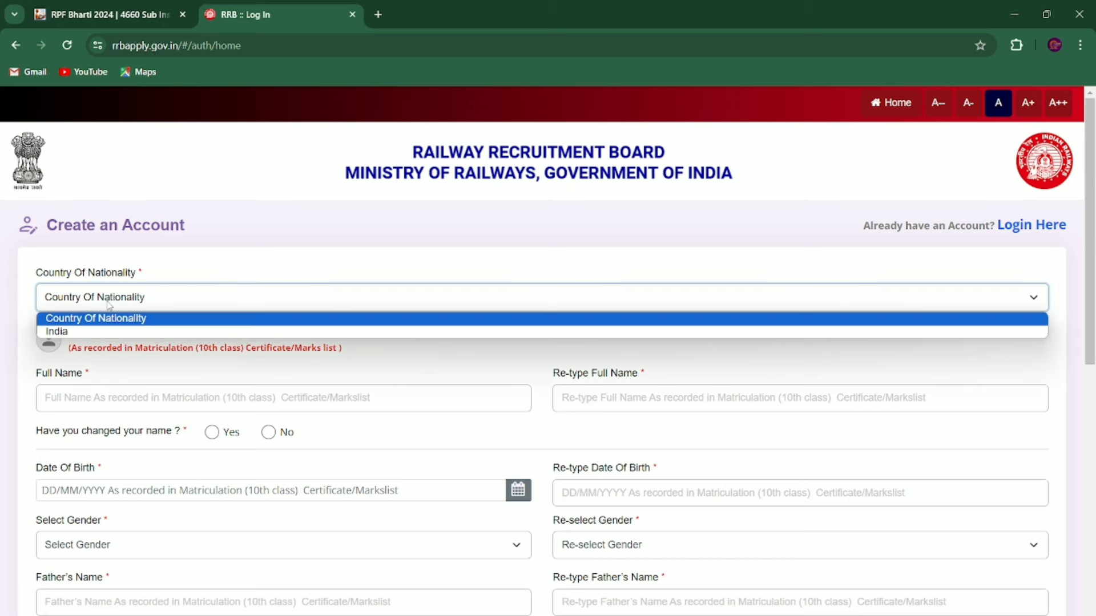
{"action": "left_click", "coordinate": [78, 333]}
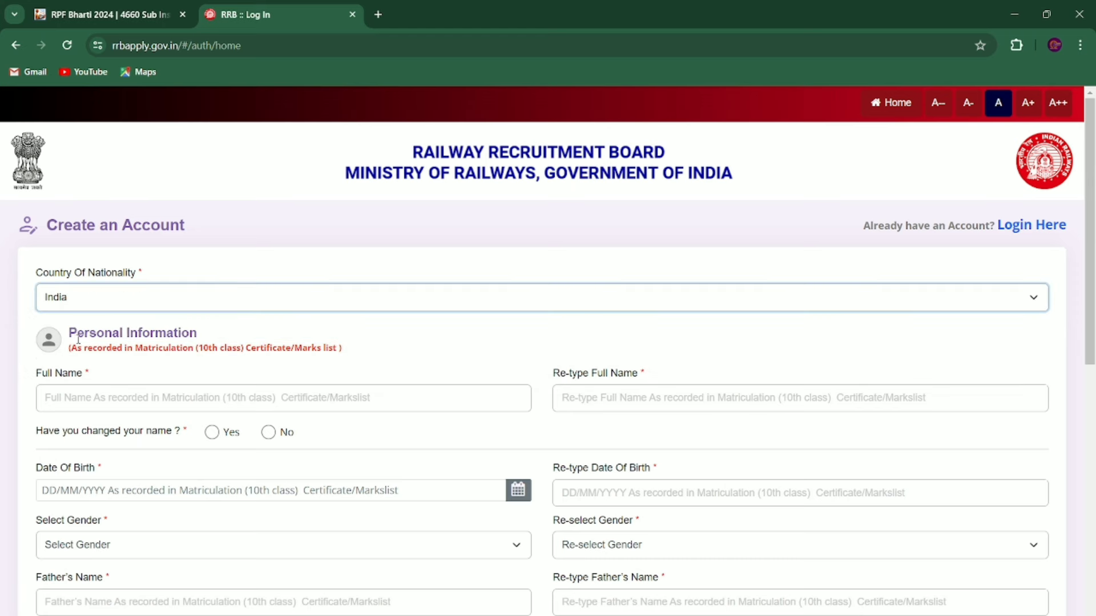
{"action": "left_click", "coordinate": [110, 406]}
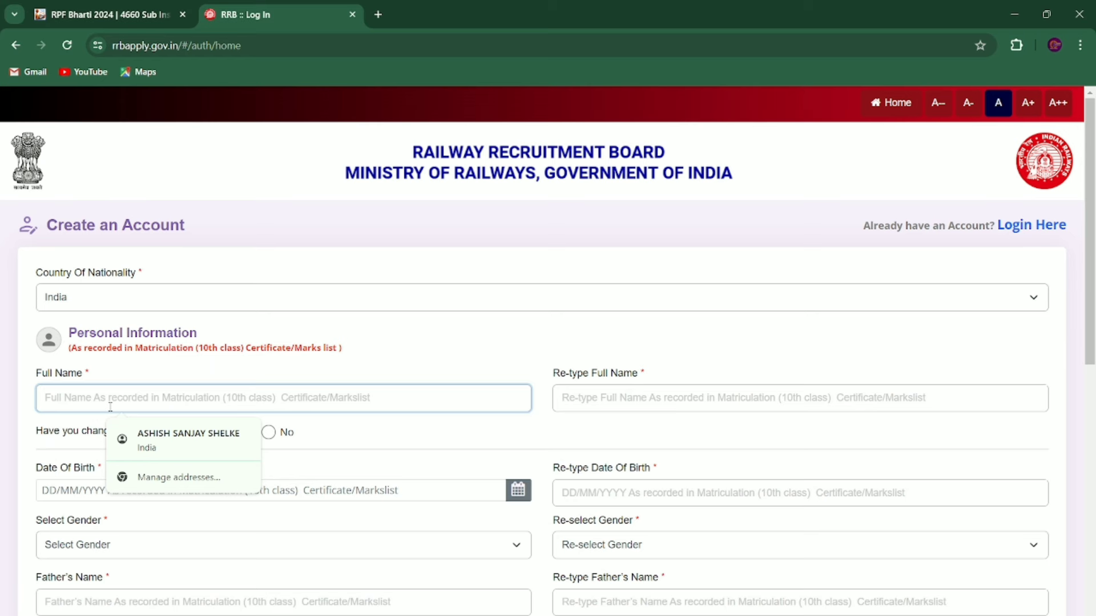
{"action": "left_click", "coordinate": [167, 438]}
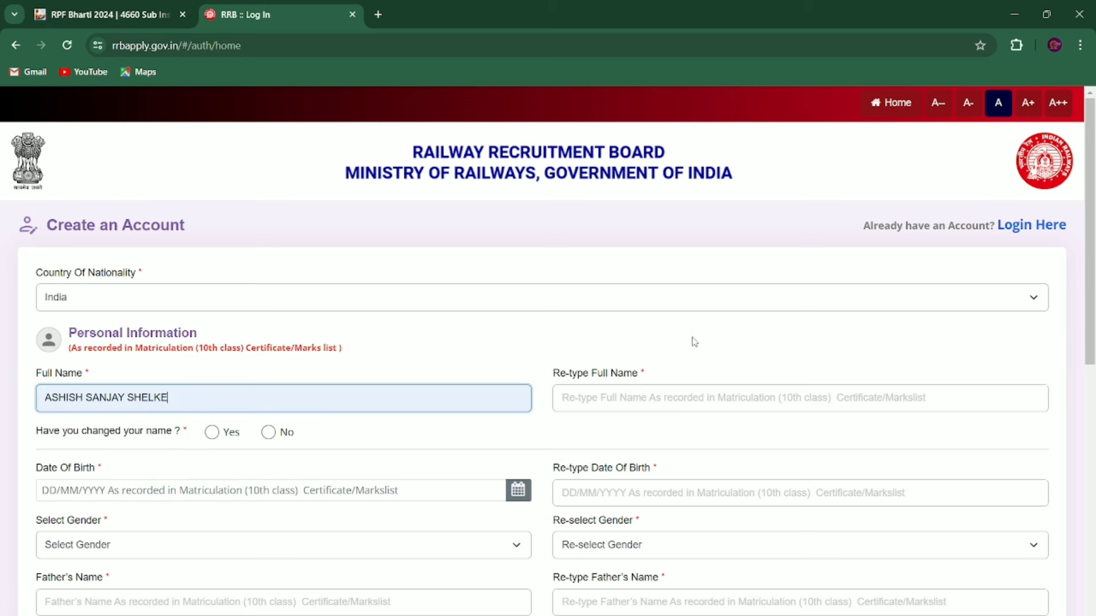
{"action": "left_click", "coordinate": [616, 395]}
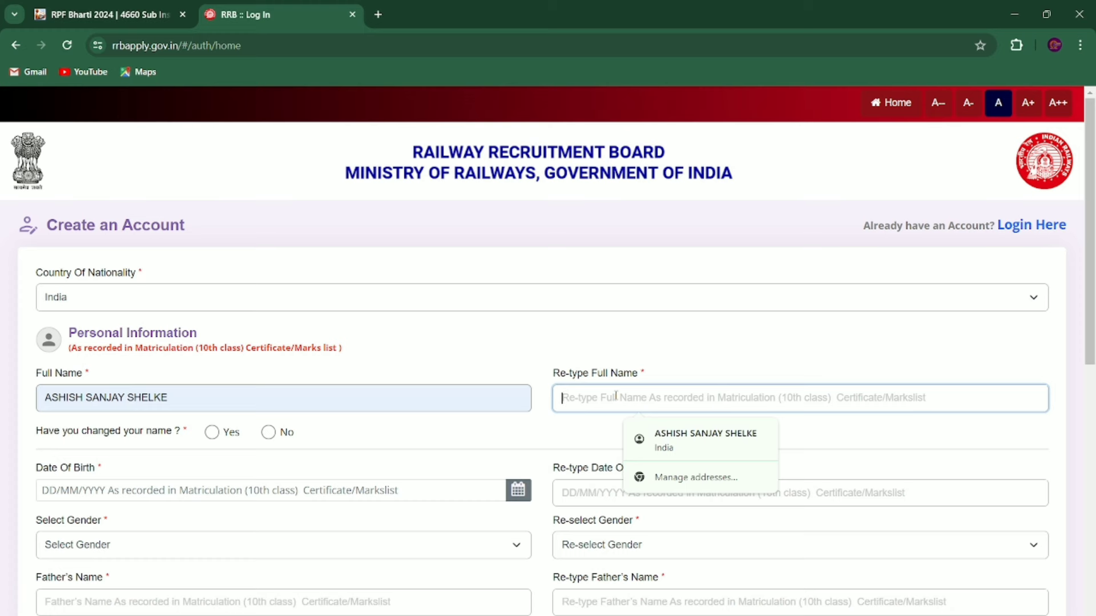
{"action": "left_click", "coordinate": [687, 451]}
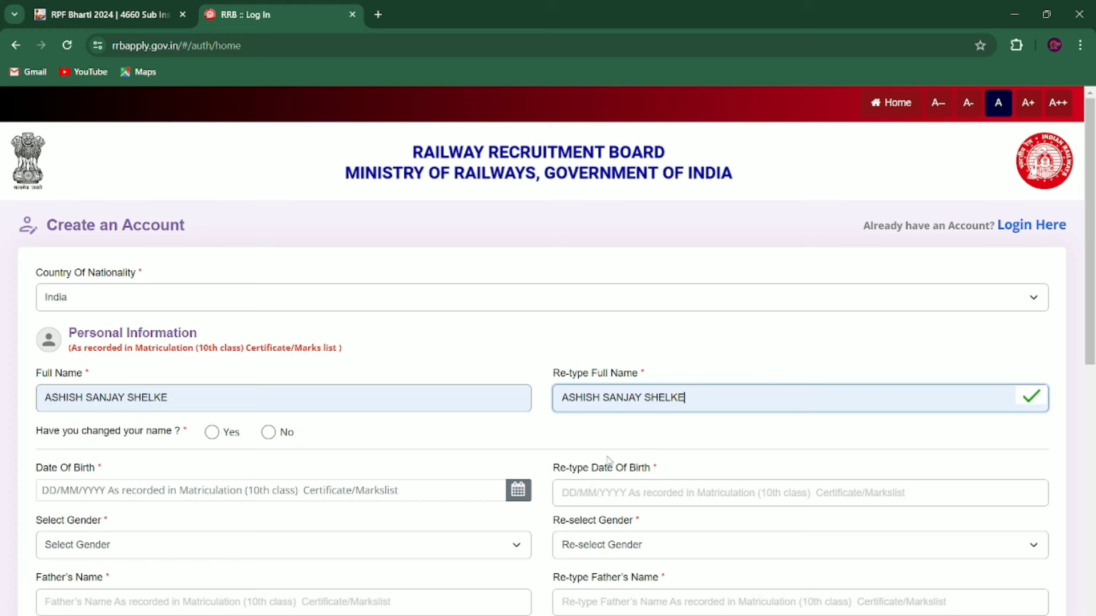
Step: Answer No to the name-change question after dismissing its documentation notice
{"action": "scroll", "coordinate": [608, 460], "scroll_direction": "down", "scroll_amount": 1}
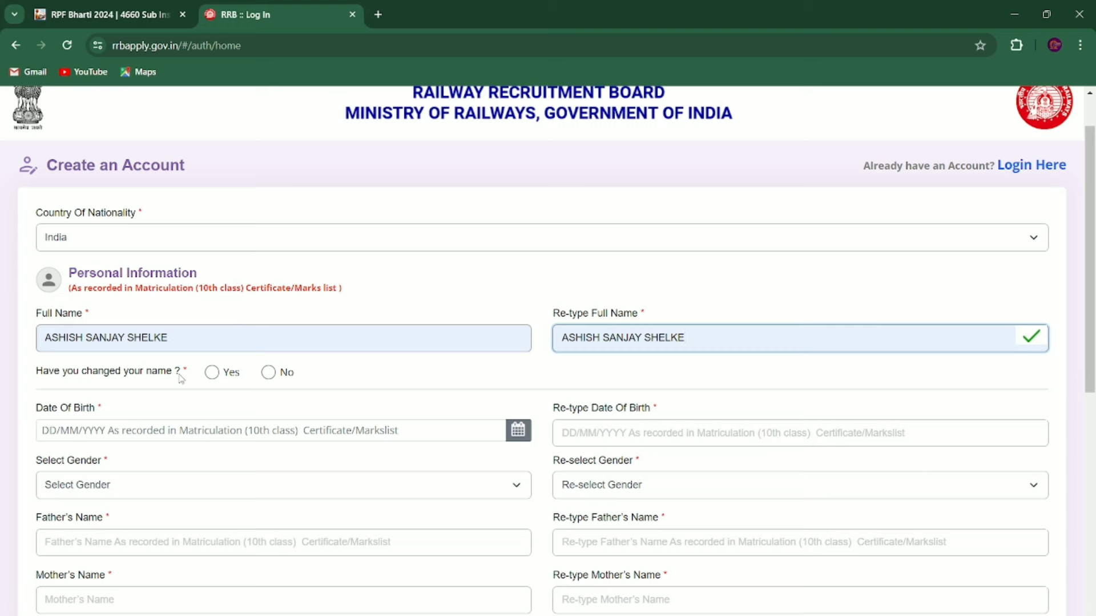
{"action": "left_click", "coordinate": [212, 374]}
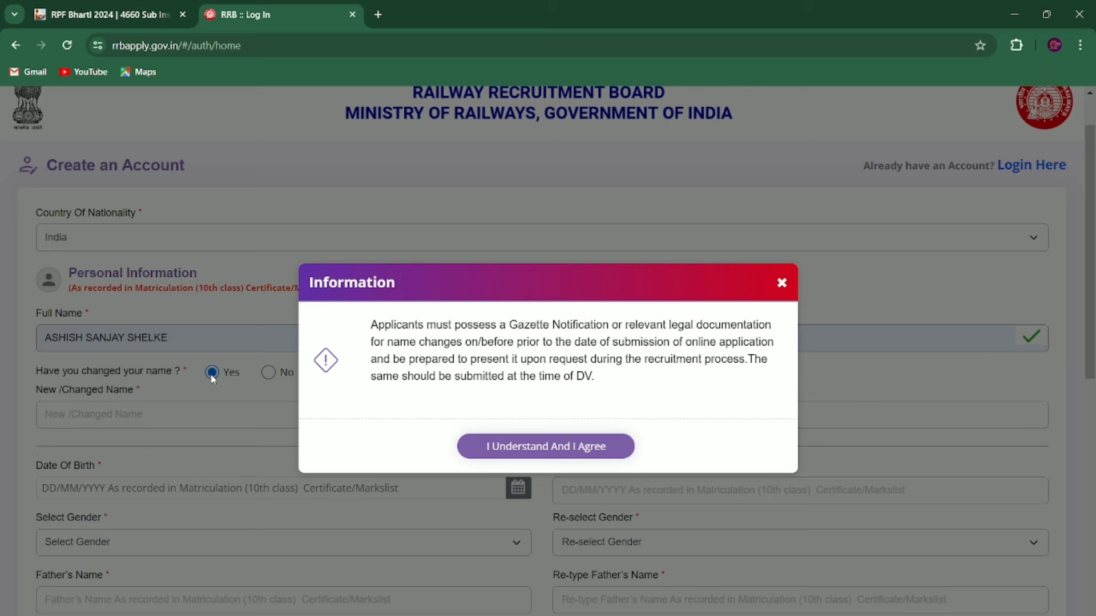
{"action": "left_click", "coordinate": [547, 448]}
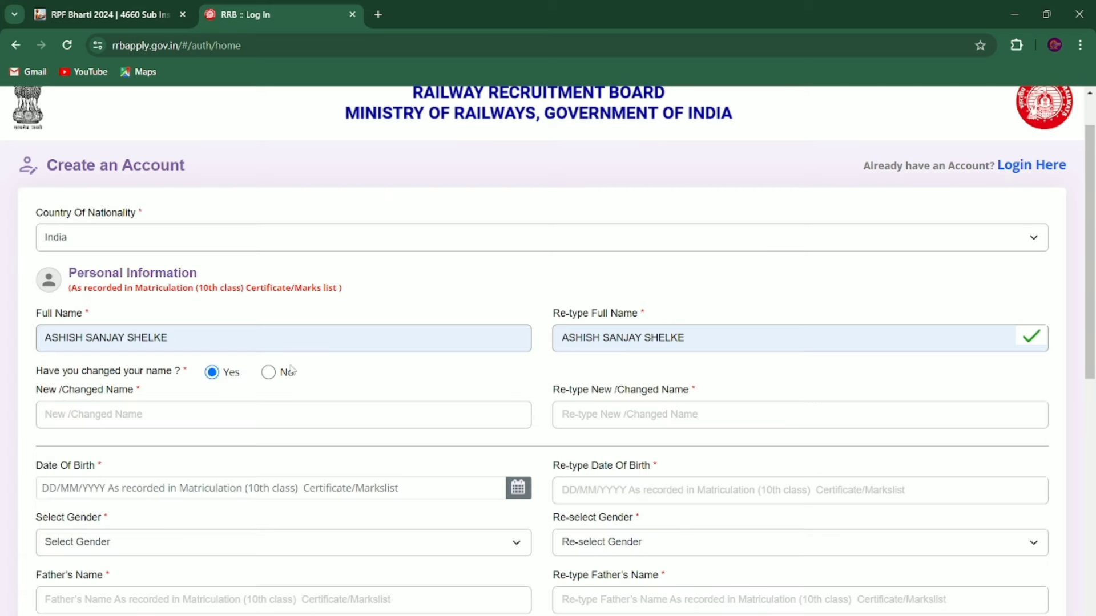
{"action": "left_click", "coordinate": [268, 373]}
{"action": "scroll", "coordinate": [266, 377], "scroll_direction": "down", "scroll_amount": 1}
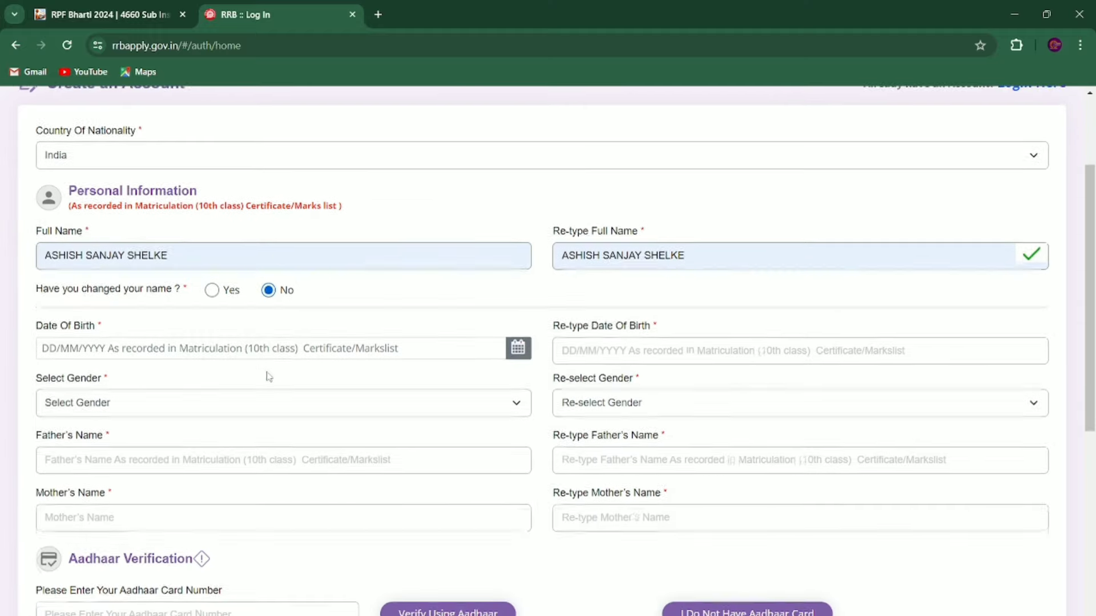
{"action": "left_click", "coordinate": [175, 344]}
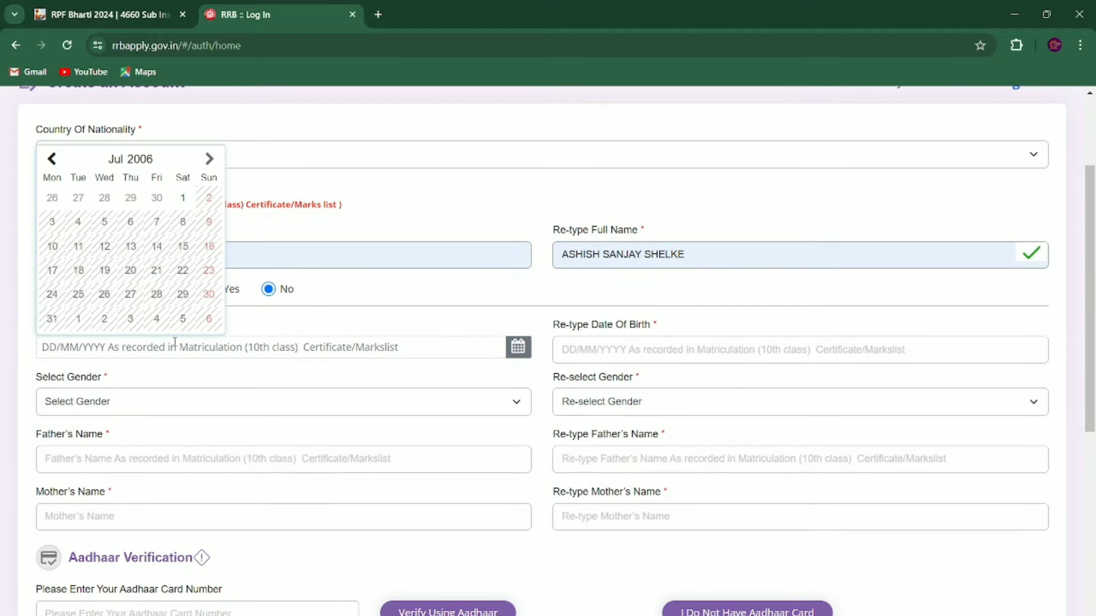
{"action": "left_click", "coordinate": [52, 159]}
{"action": "left_click", "coordinate": [51, 160]}
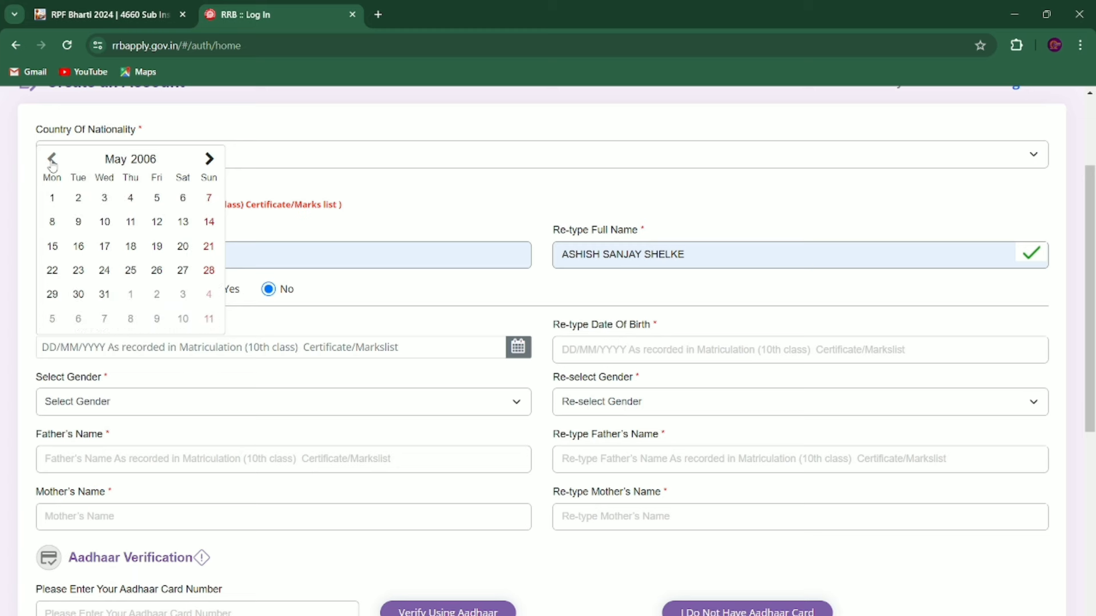
{"action": "left_click", "coordinate": [52, 160]}
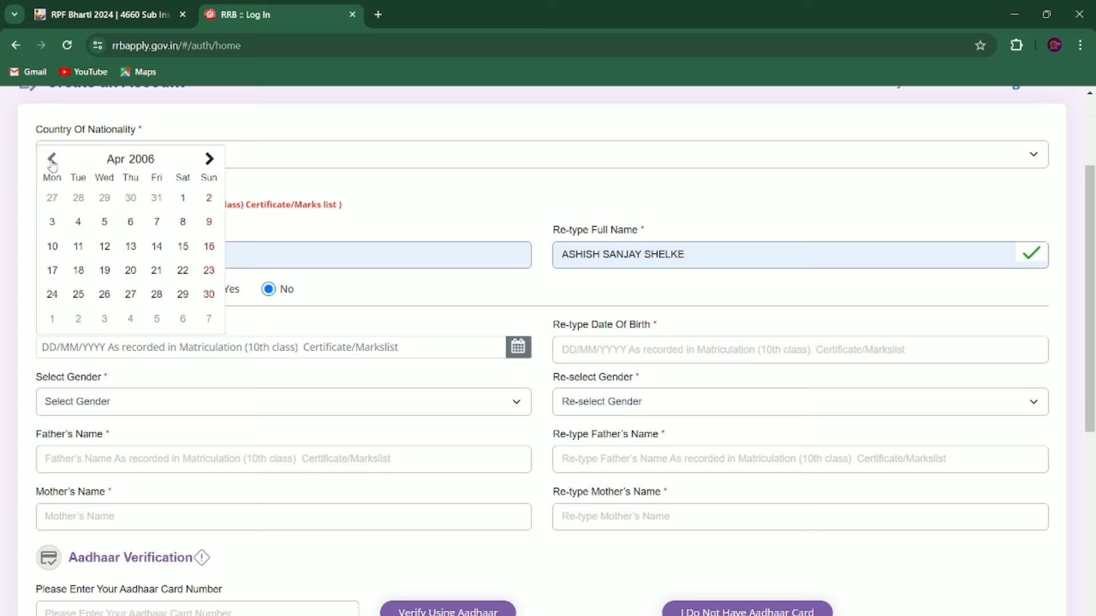
{"action": "left_click", "coordinate": [52, 161]}
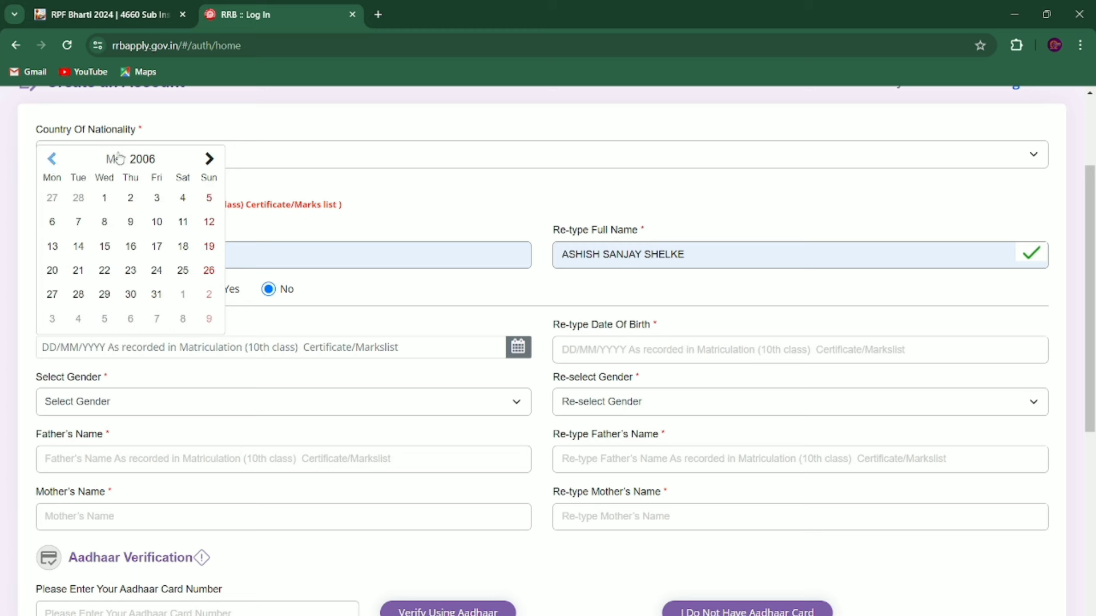
{"action": "left_click", "coordinate": [151, 156]}
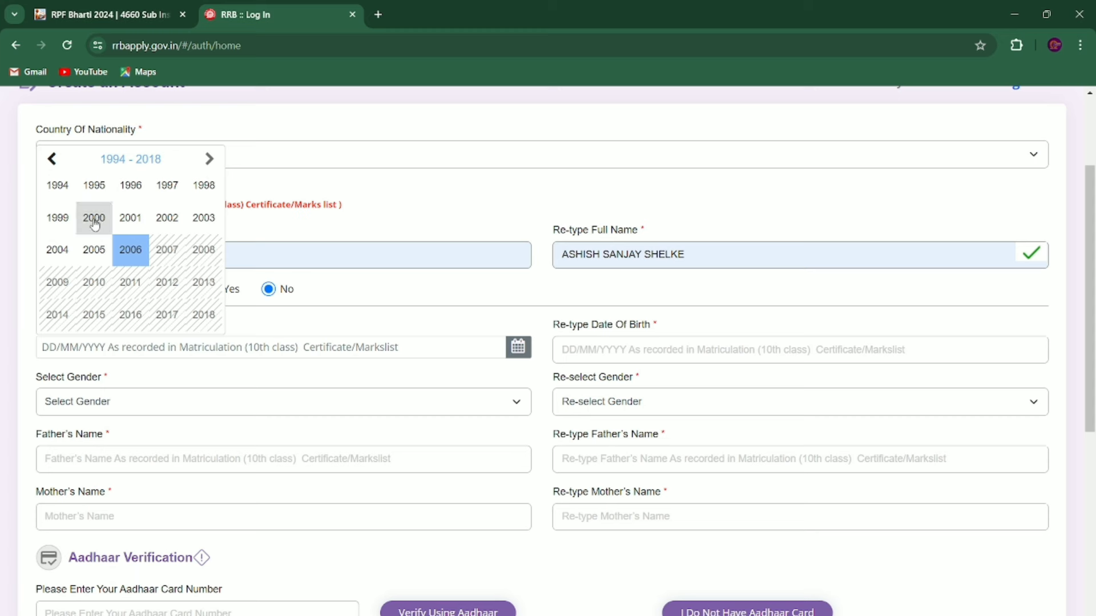
{"action": "left_click", "coordinate": [94, 252]}
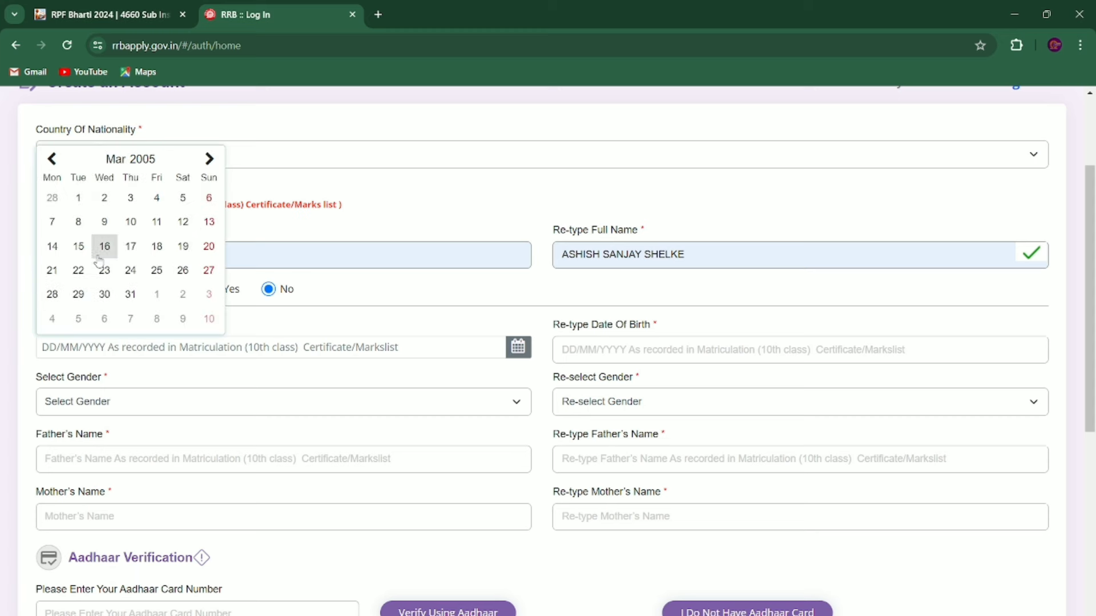
{"action": "left_click", "coordinate": [139, 164]}
{"action": "left_click", "coordinate": [54, 247]}
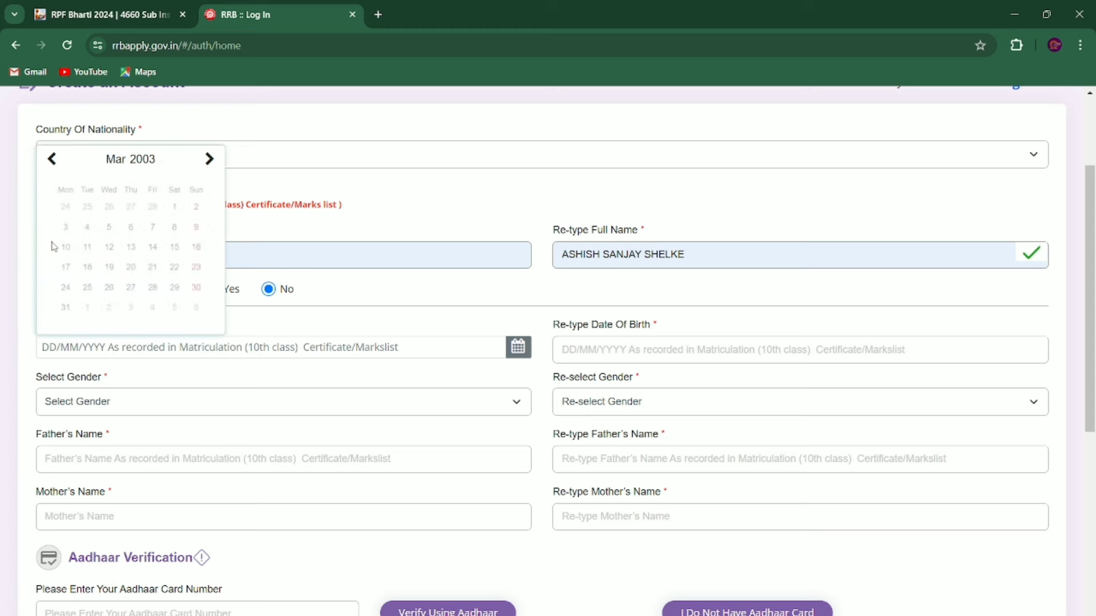
{"action": "left_click", "coordinate": [105, 246]}
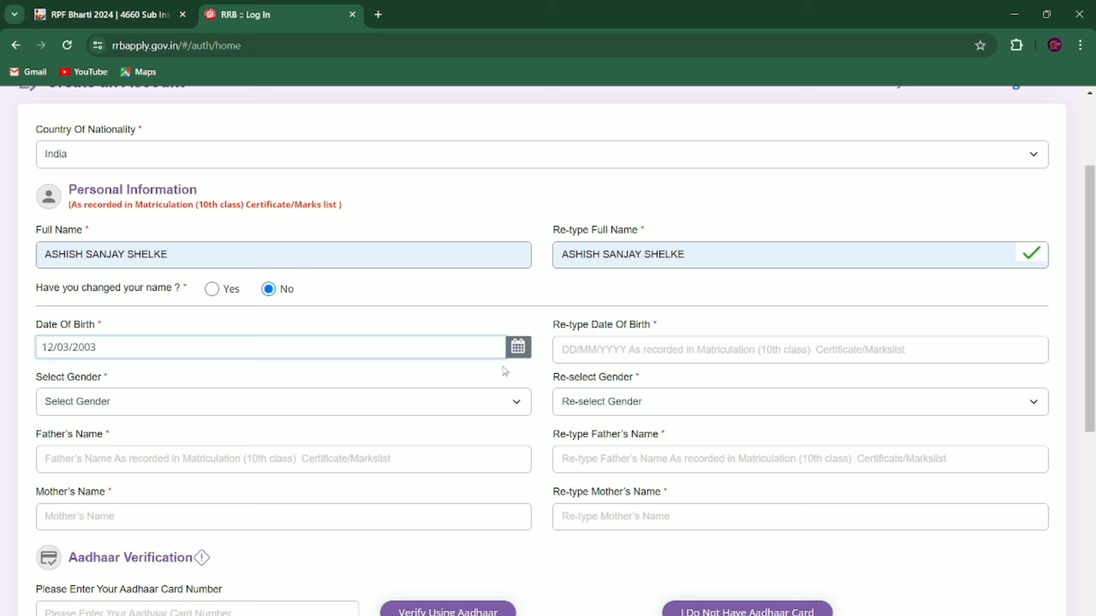
{"action": "left_click", "coordinate": [644, 361]}
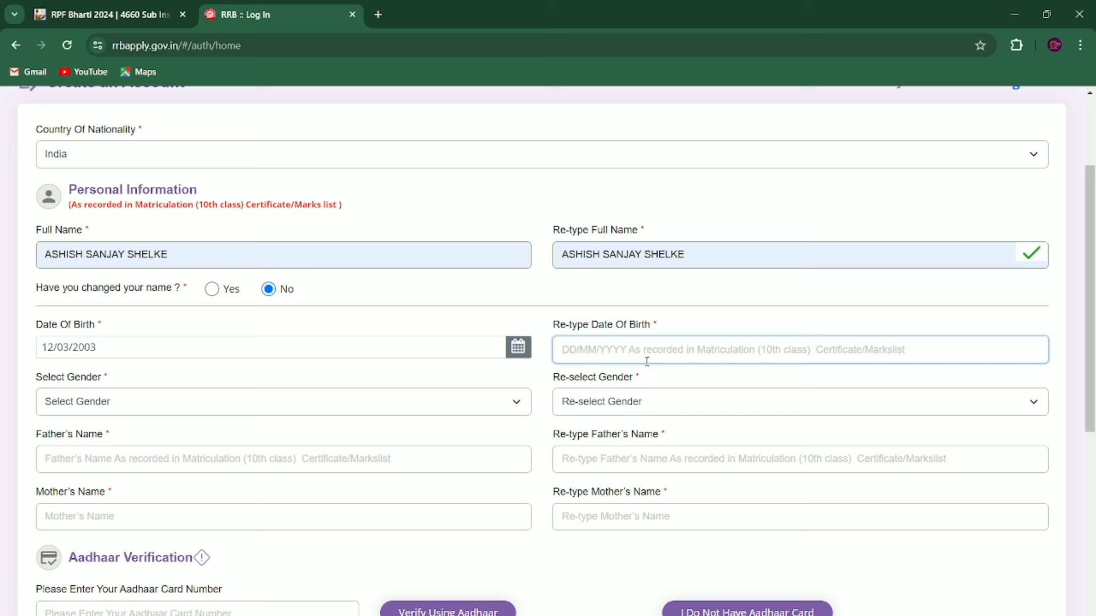
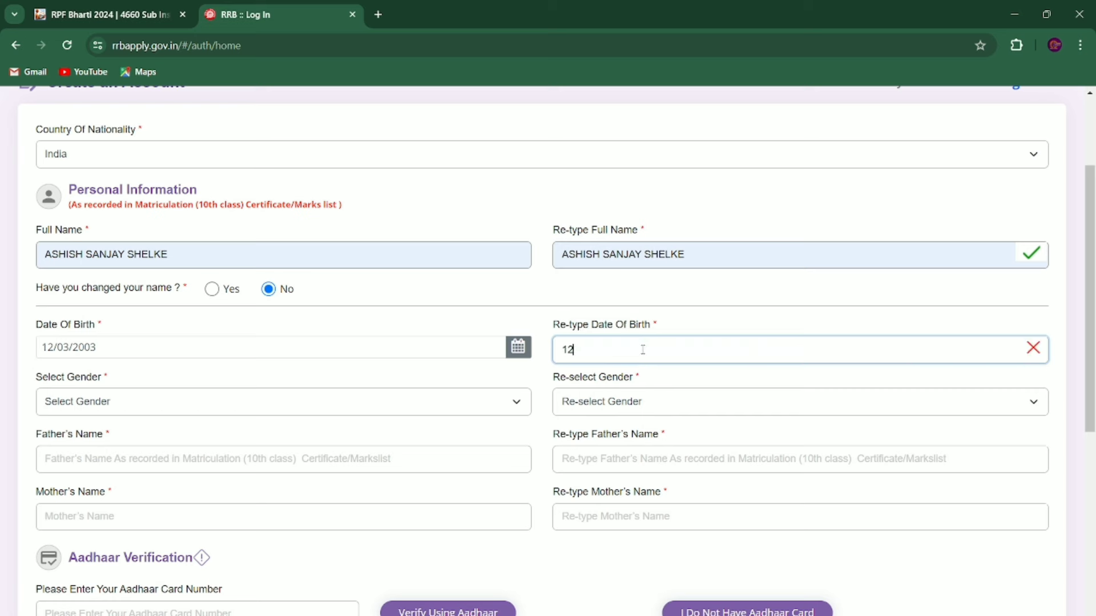
Step: Choose Male in both Select Gender and Re-select Gender
{"action": "left_click", "coordinate": [187, 403]}
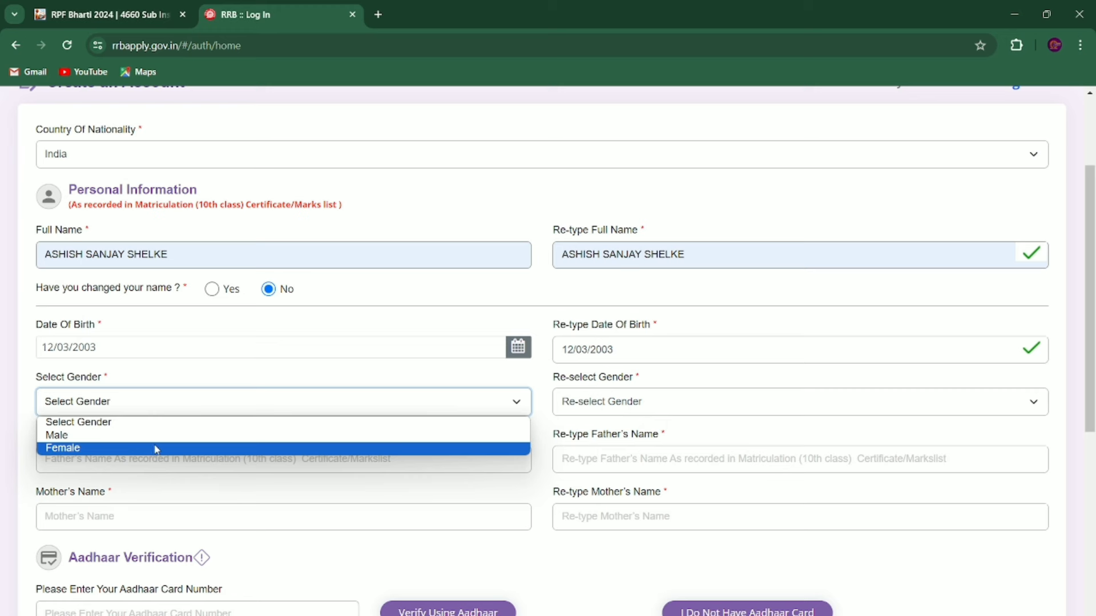
{"action": "left_click", "coordinate": [140, 436]}
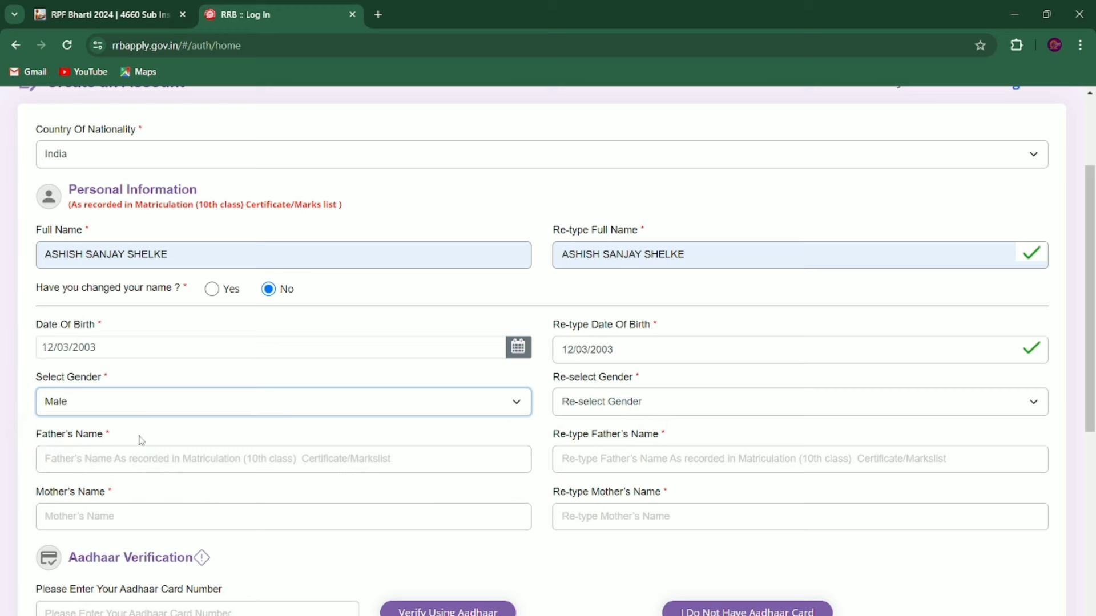
{"action": "left_click", "coordinate": [640, 409]}
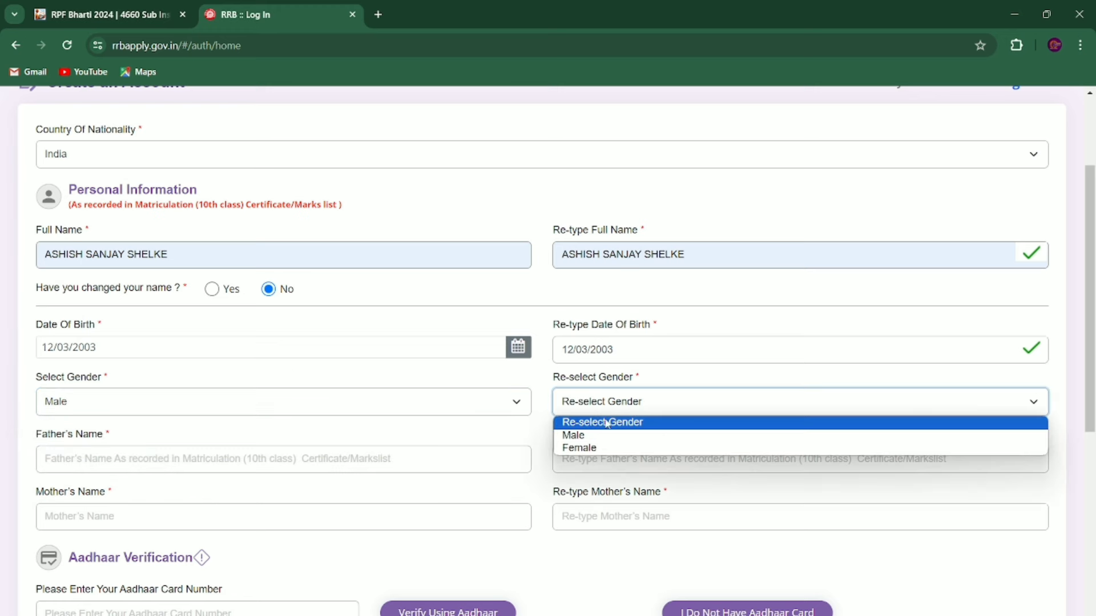
{"action": "left_click", "coordinate": [592, 436]}
Step: Enter the father's name in Father's Name and Re-type Father's Name
{"action": "scroll", "coordinate": [590, 437], "scroll_direction": "down", "scroll_amount": 1}
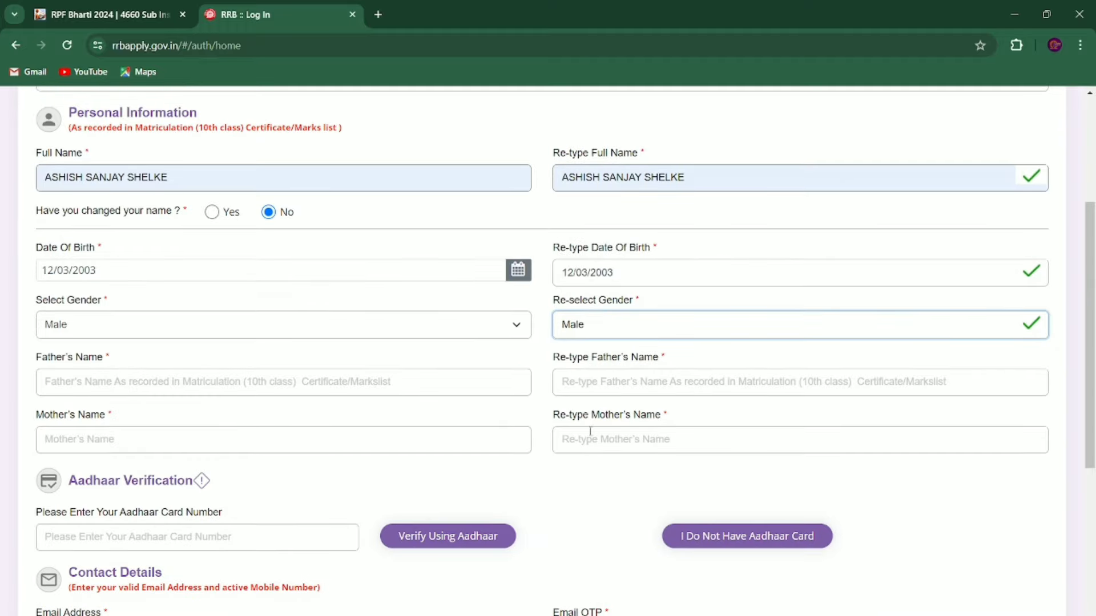
{"action": "left_click", "coordinate": [246, 384]}
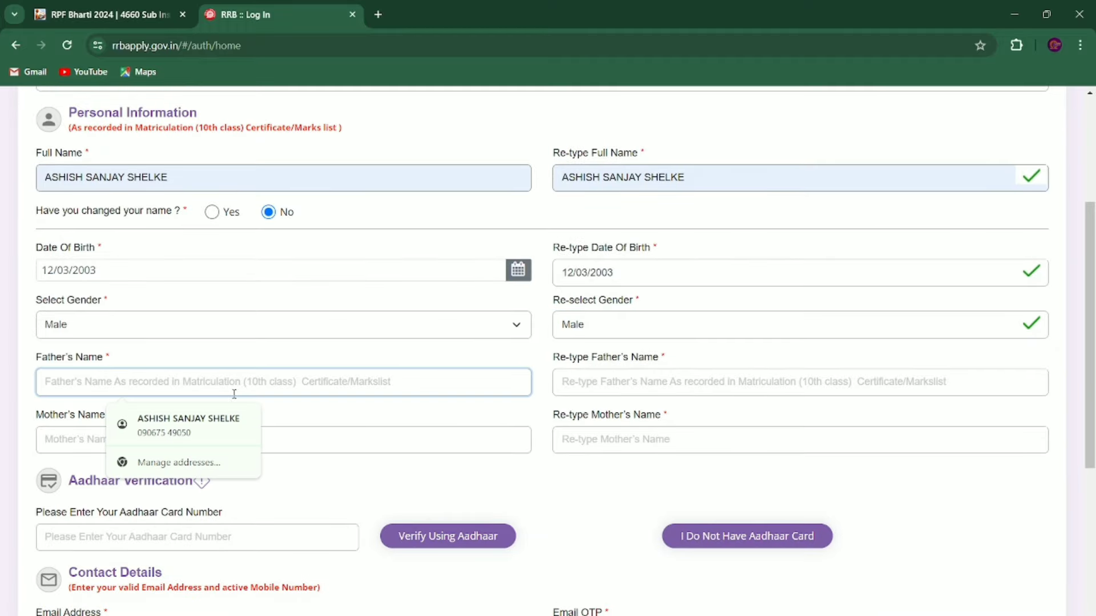
{"action": "type", "text": "SA"}
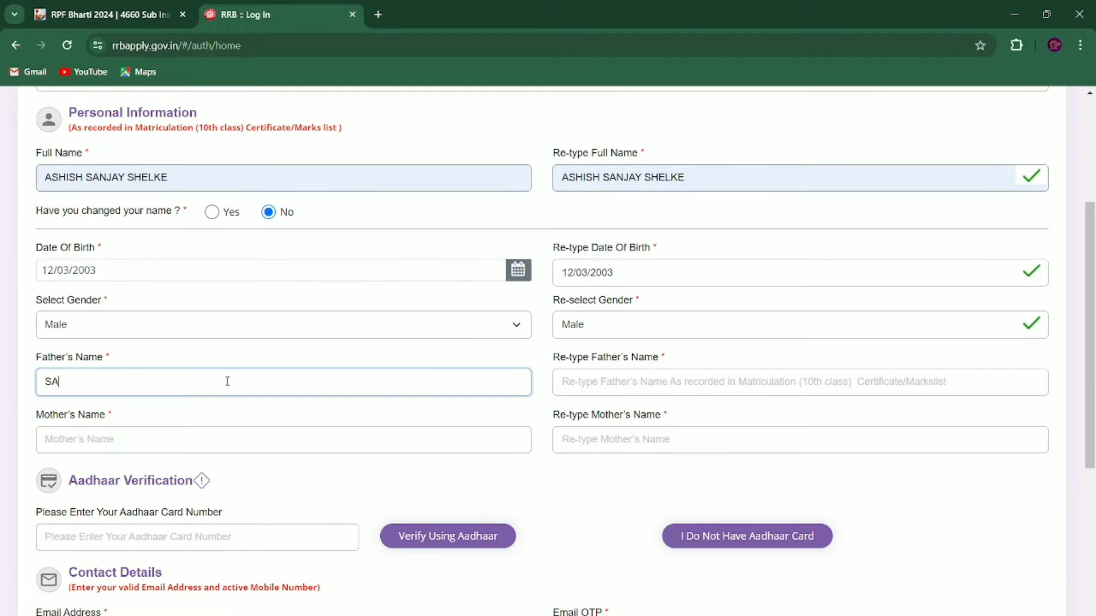
{"action": "type", "text": "NJAY"}
{"action": "left_click", "coordinate": [610, 387]}
{"action": "type", "text": "SA"}
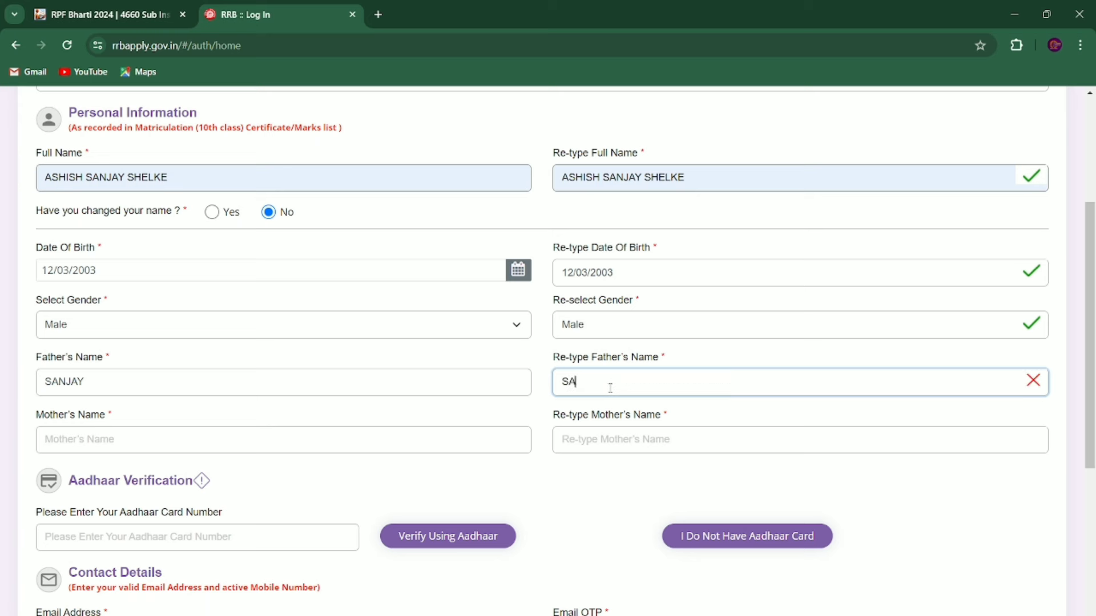
{"action": "type", "text": "NJAY"}
Step: Enter the mother's name in Mother's Name and Re-type Mother's Name
{"action": "scroll", "coordinate": [608, 386], "scroll_direction": "down", "scroll_amount": 1}
{"action": "left_click", "coordinate": [168, 373]}
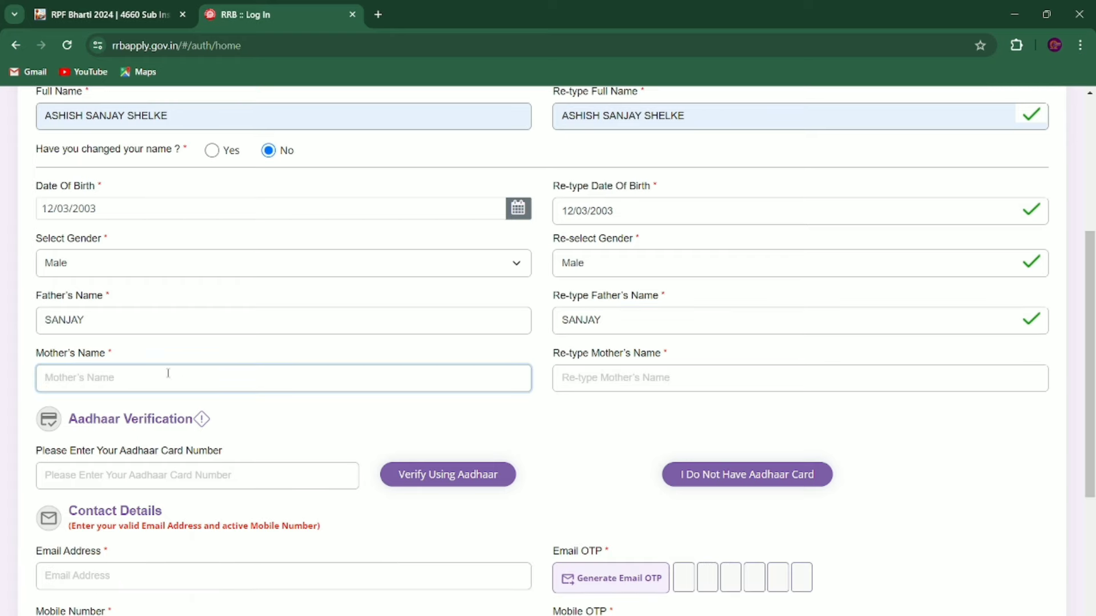
{"action": "type", "text": "SANGEETA"}
{"action": "left_click", "coordinate": [580, 381]}
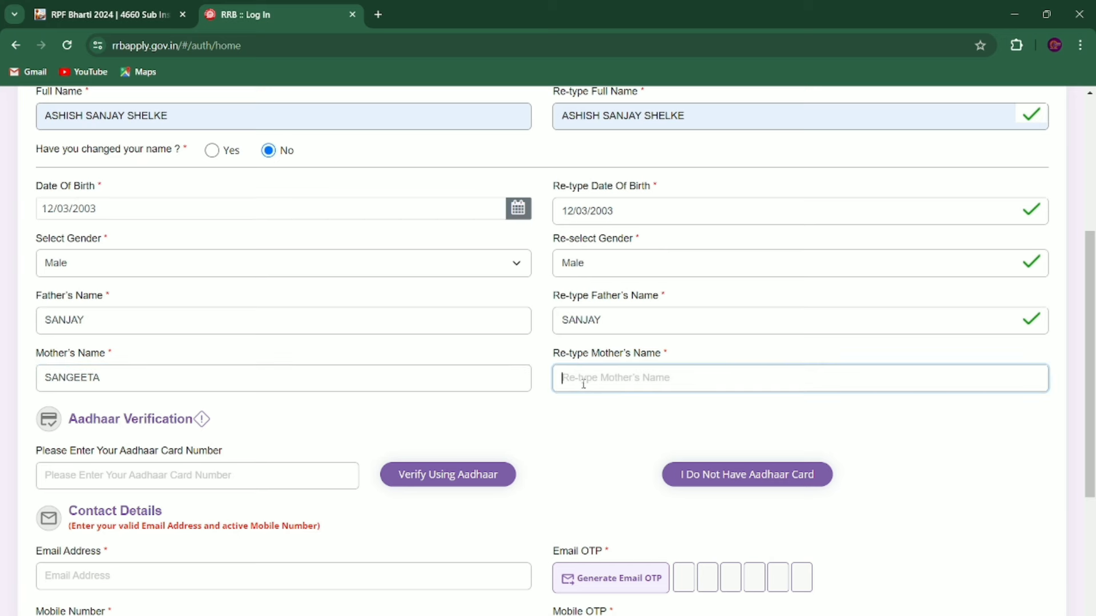
{"action": "type", "text": "S"}
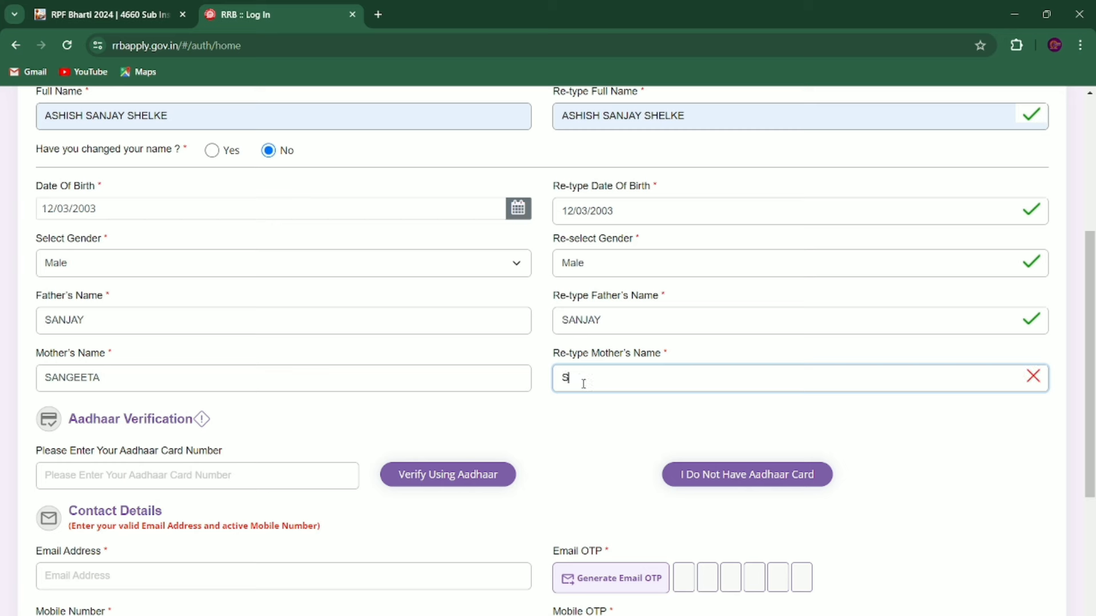
{"action": "type", "text": "ANGEETA"}
{"action": "left_click", "coordinate": [594, 433]}
{"action": "scroll", "coordinate": [595, 433], "scroll_direction": "down", "scroll_amount": 2}
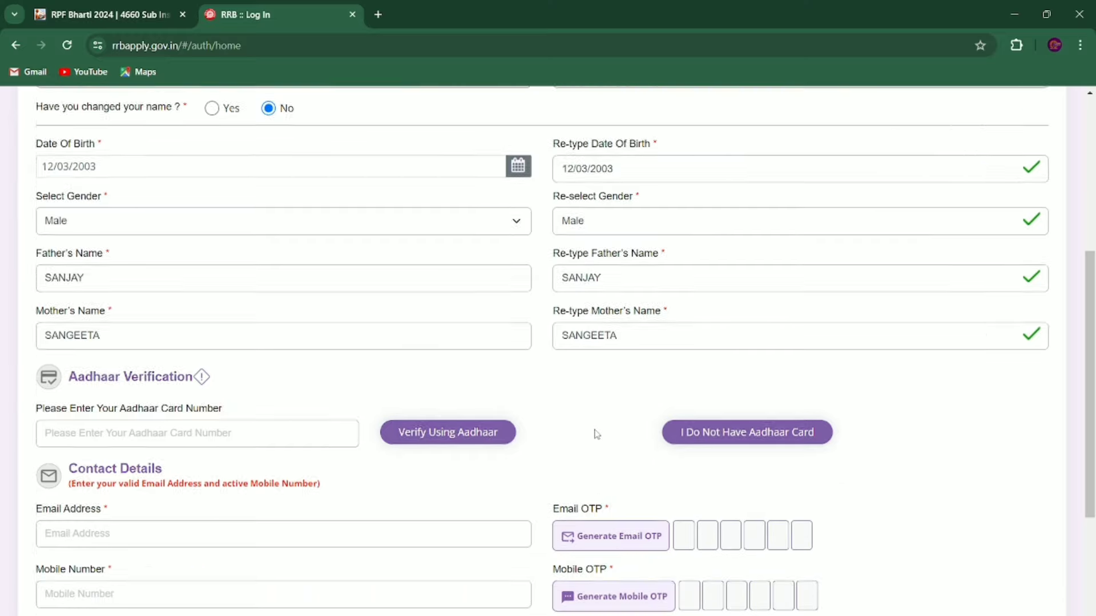
Step: Fill the Aadhaar and e-mail fields and generate an e-mail OTP
{"action": "left_click", "coordinate": [139, 392]}
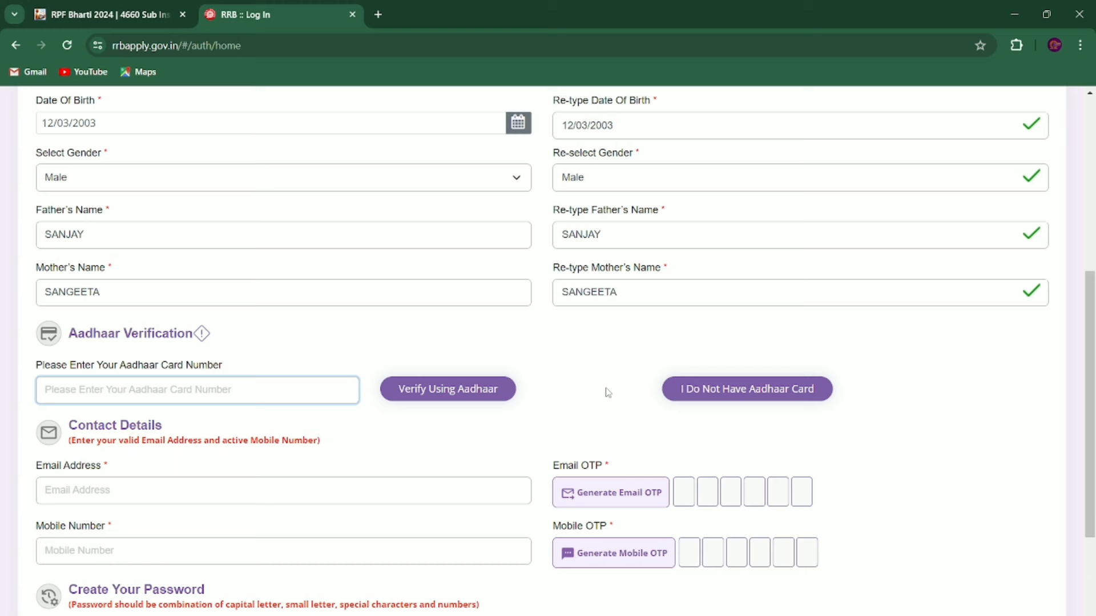
{"action": "scroll", "coordinate": [609, 393], "scroll_direction": "down", "scroll_amount": 4}
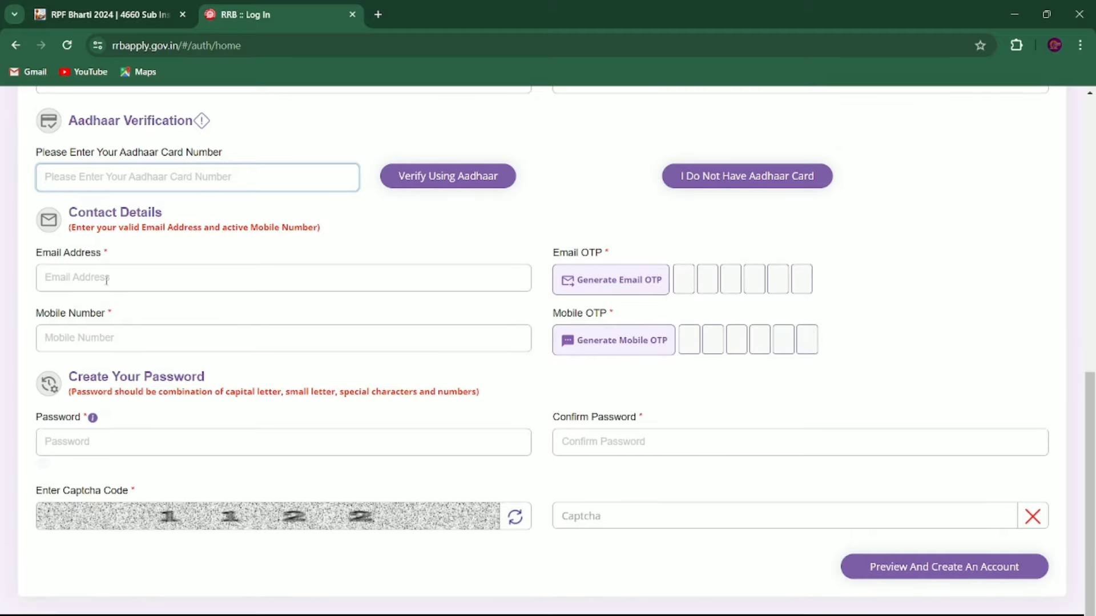
{"action": "left_click", "coordinate": [104, 279]}
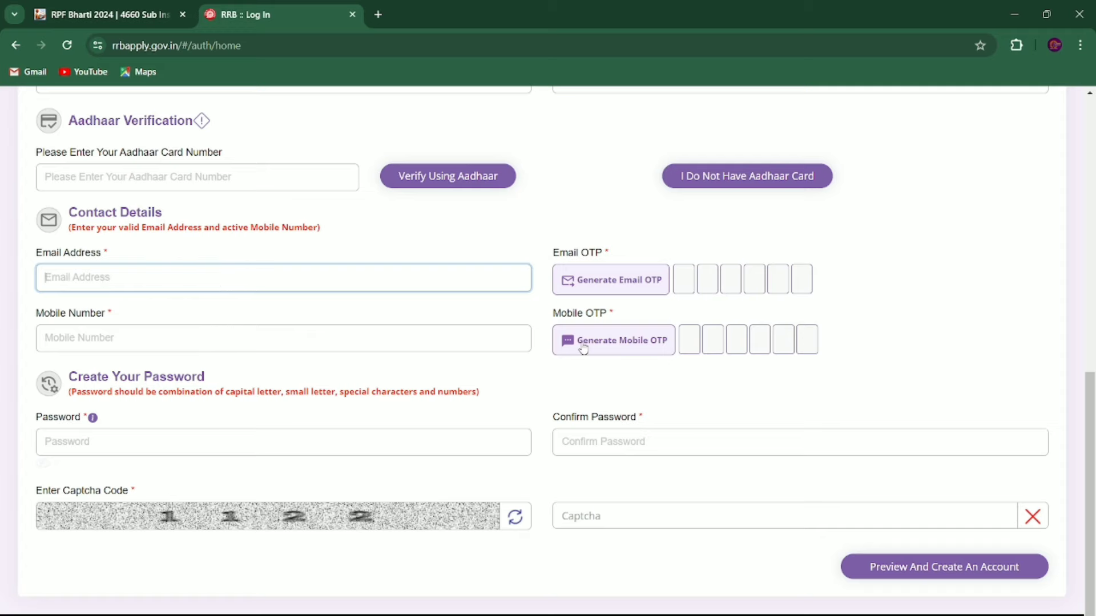
{"action": "key", "text": "ctrl+v"}
{"action": "left_click", "coordinate": [615, 286]}
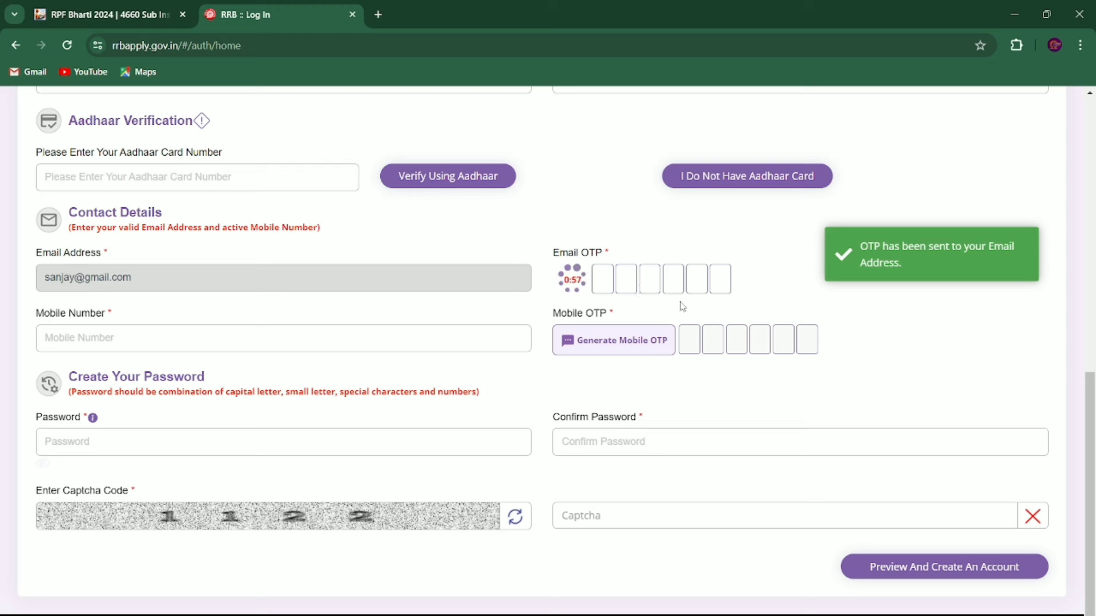
{"action": "left_click", "coordinate": [604, 279]}
Step: Fill mobile number and password, enter captcha 1122, and submit Preview And Create An Account
{"action": "left_click", "coordinate": [225, 350]}
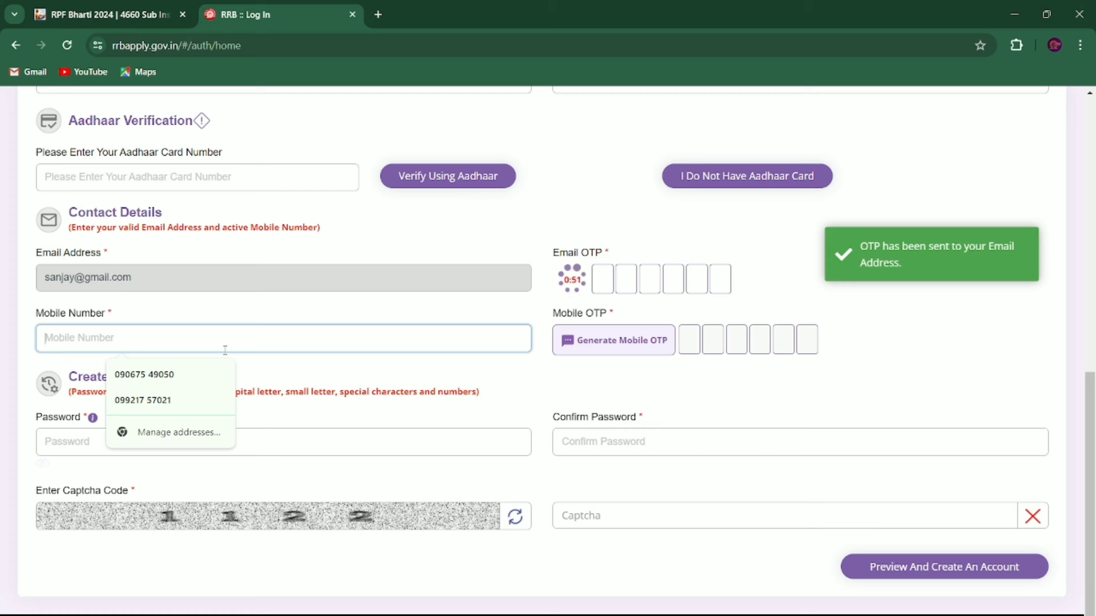
{"action": "left_click", "coordinate": [296, 408]}
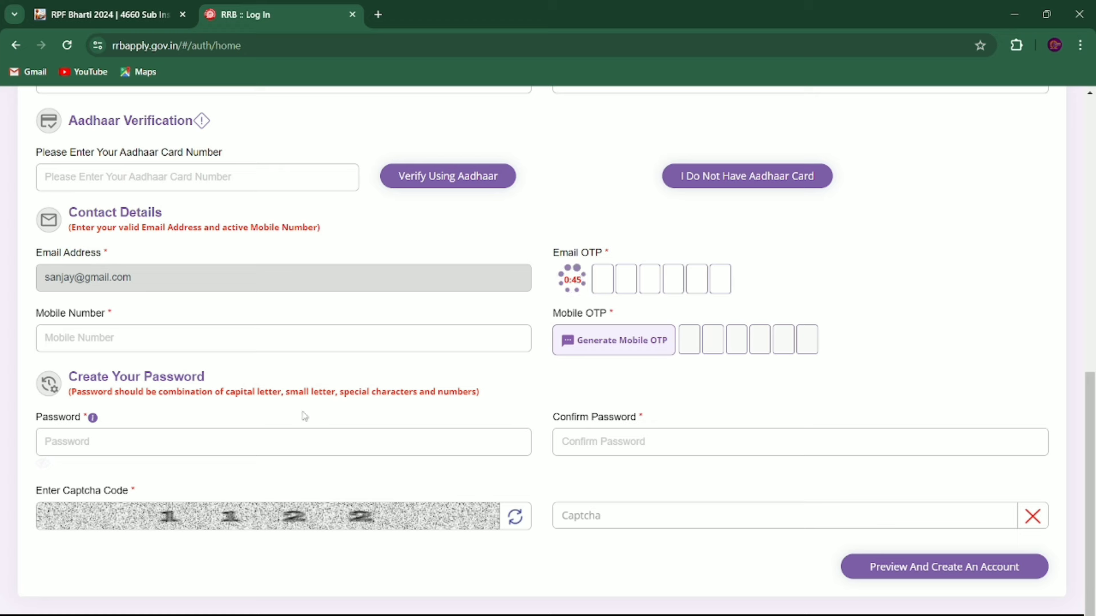
{"action": "left_click", "coordinate": [87, 438]}
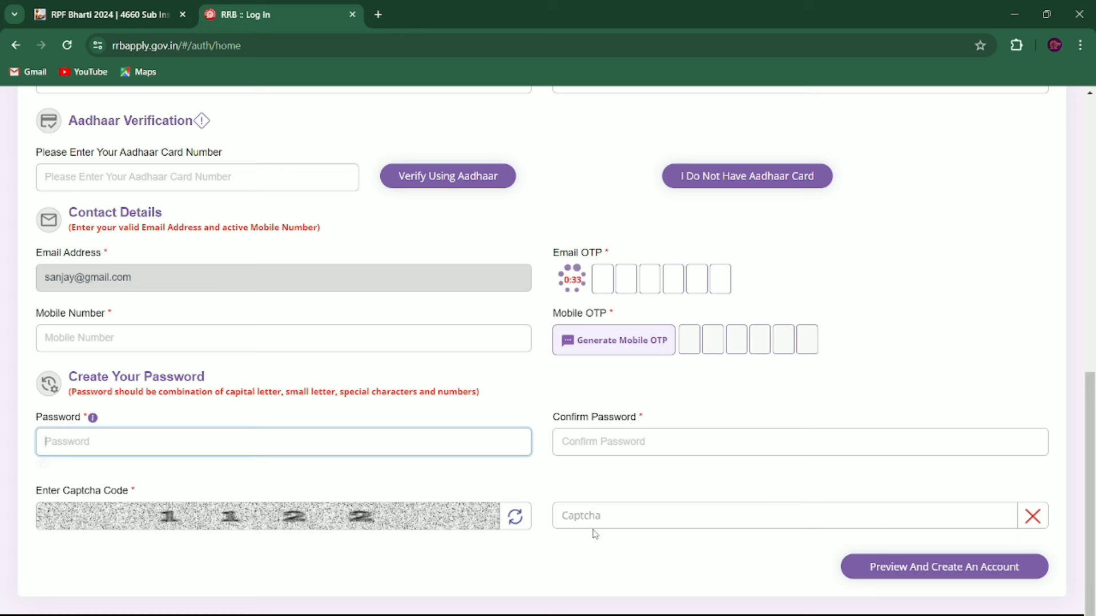
{"action": "left_click", "coordinate": [652, 514]}
{"action": "type", "text": "1122"}
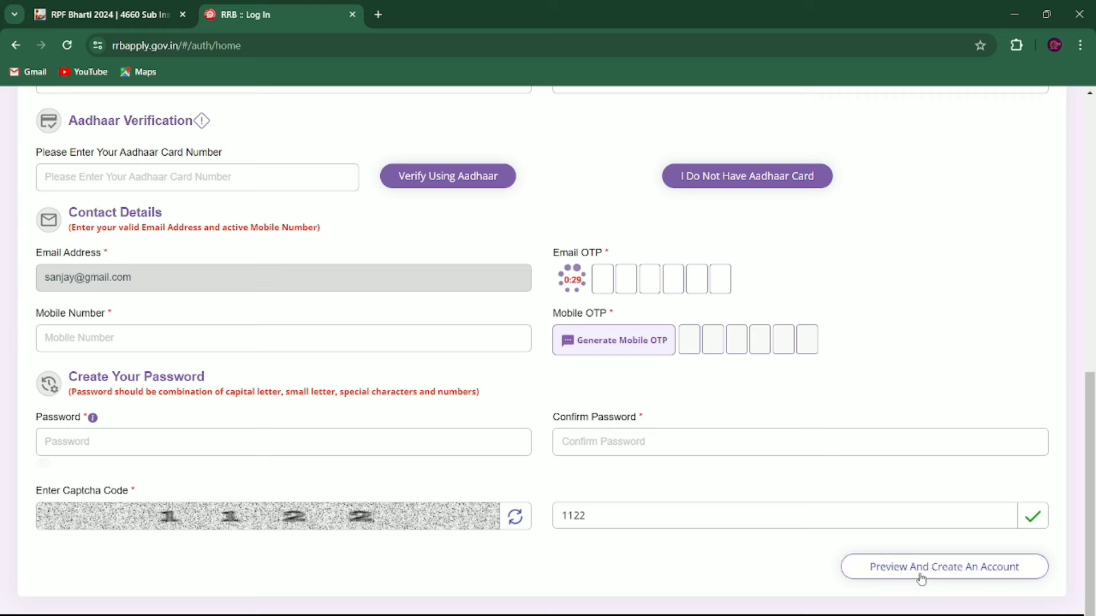
{"action": "left_click", "coordinate": [963, 578]}
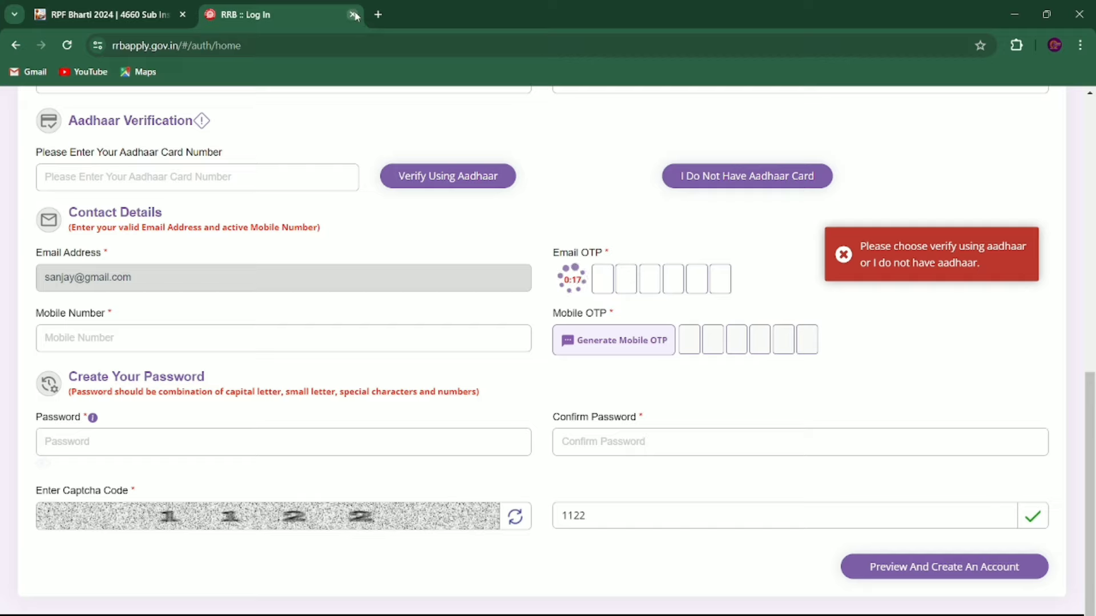
{"action": "scroll", "coordinate": [492, 320], "scroll_direction": "up", "scroll_amount": 15}
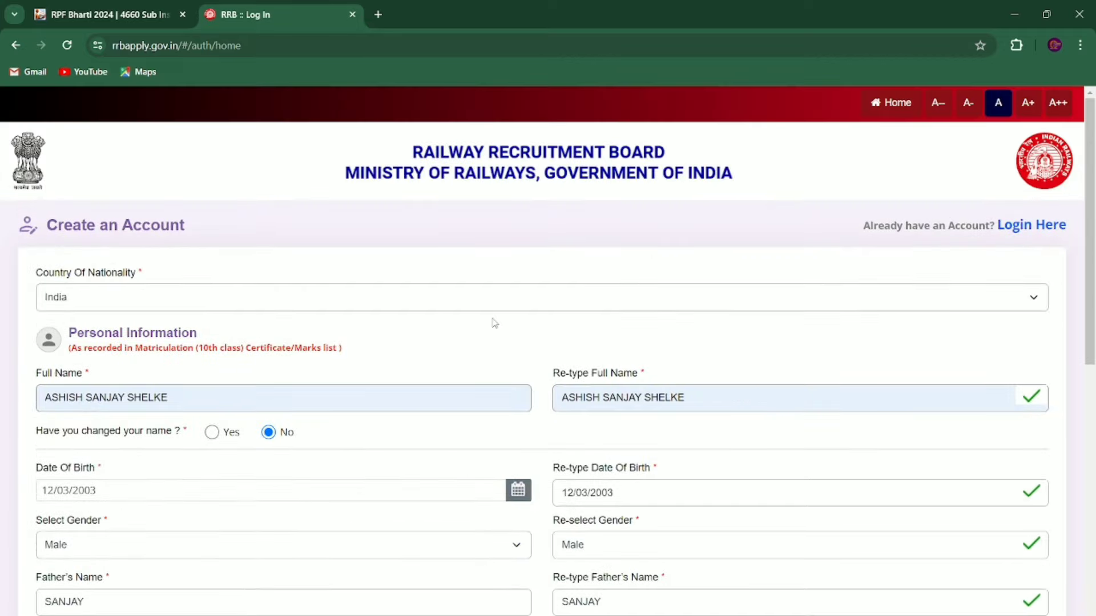
Step: Sign in through Login Here and view the Candidate Dashboard's general instructions
{"action": "left_click", "coordinate": [1054, 234]}
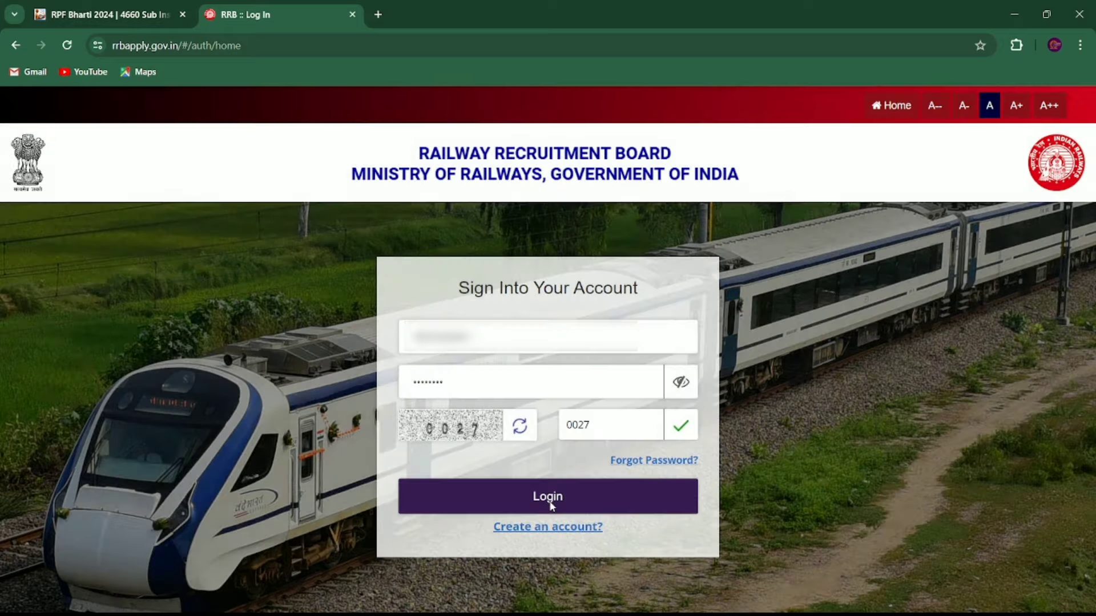
{"action": "left_click", "coordinate": [547, 493]}
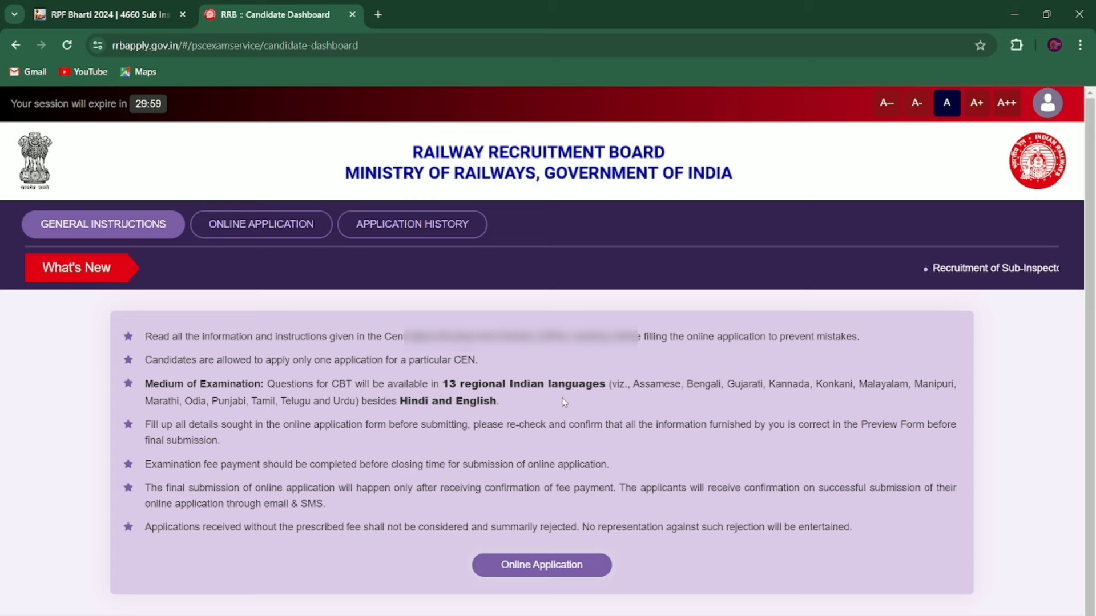
{"action": "scroll", "coordinate": [564, 402], "scroll_direction": "down", "scroll_amount": 1}
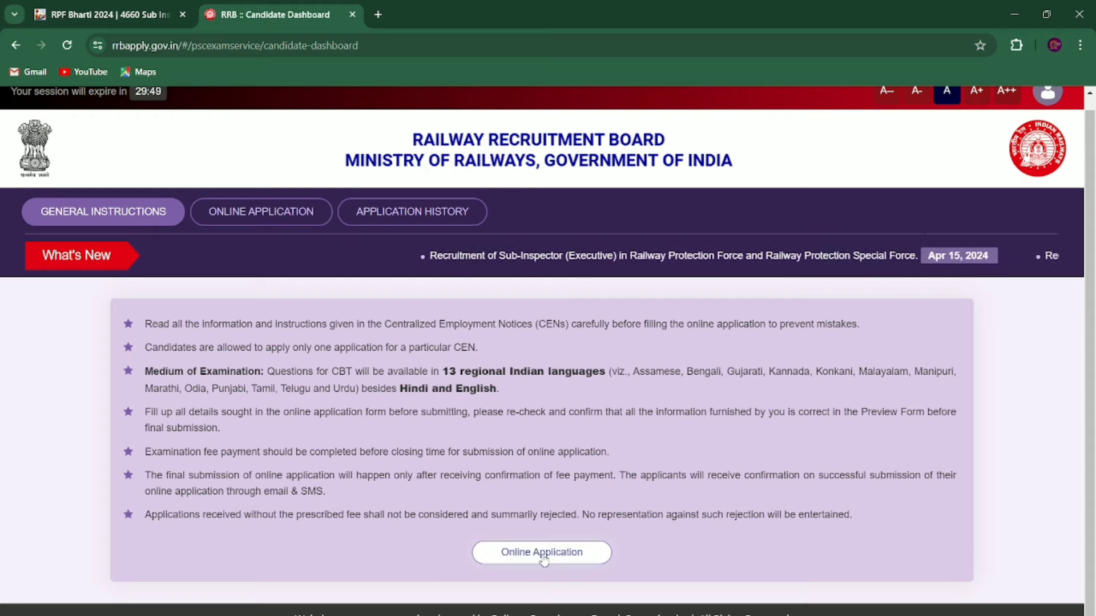
Step: Declare not debarred on only the Constable (Executive) card under Online Application, then proceed with Next
{"action": "left_click", "coordinate": [575, 559]}
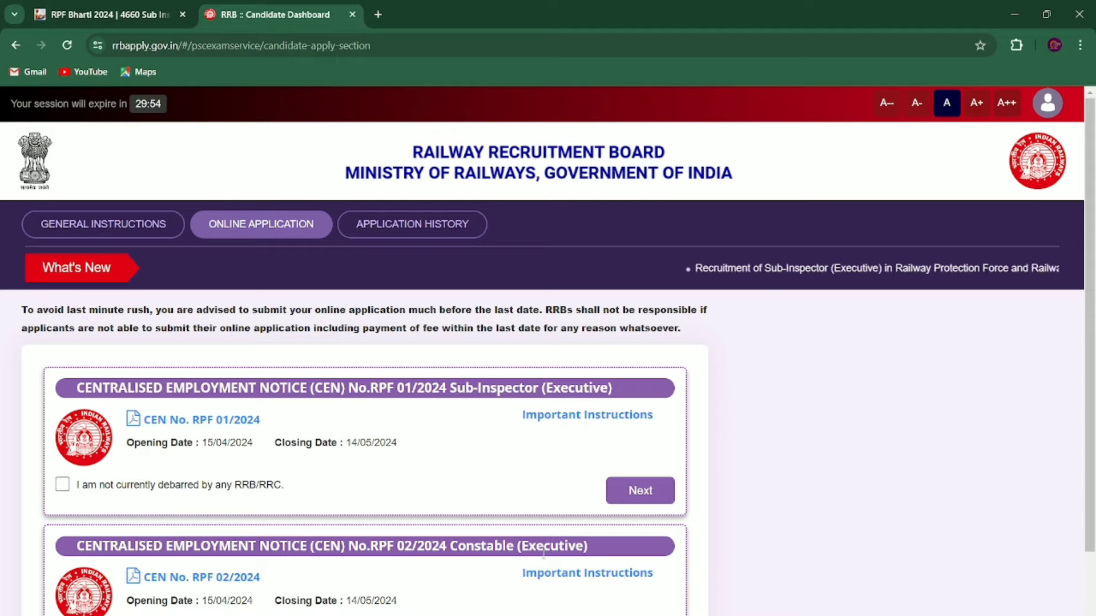
{"action": "scroll", "coordinate": [543, 554], "scroll_direction": "down", "scroll_amount": 2}
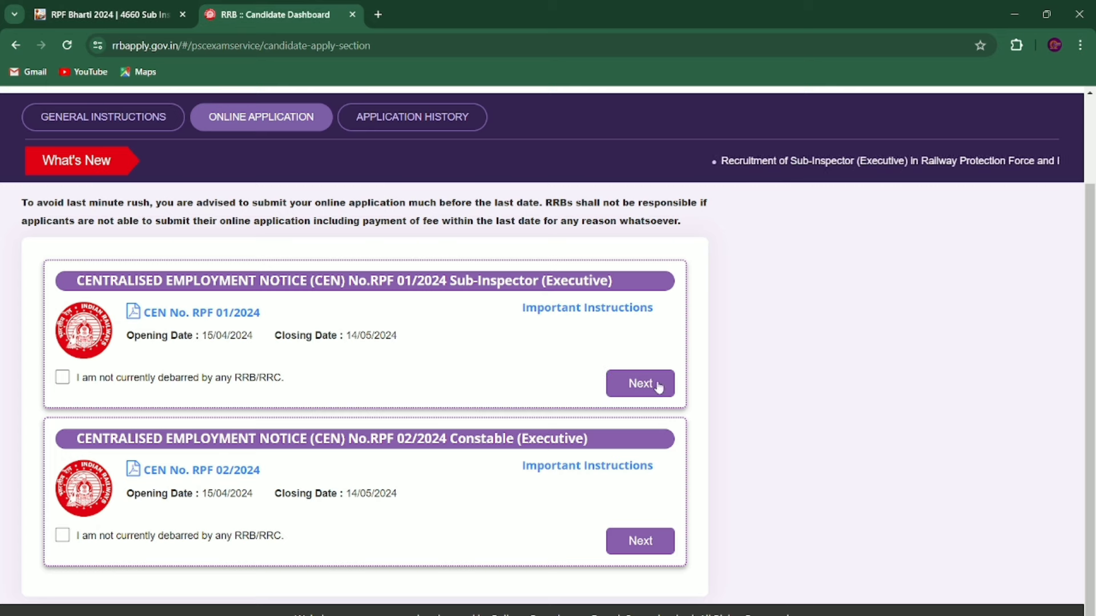
{"action": "left_click", "coordinate": [62, 377]}
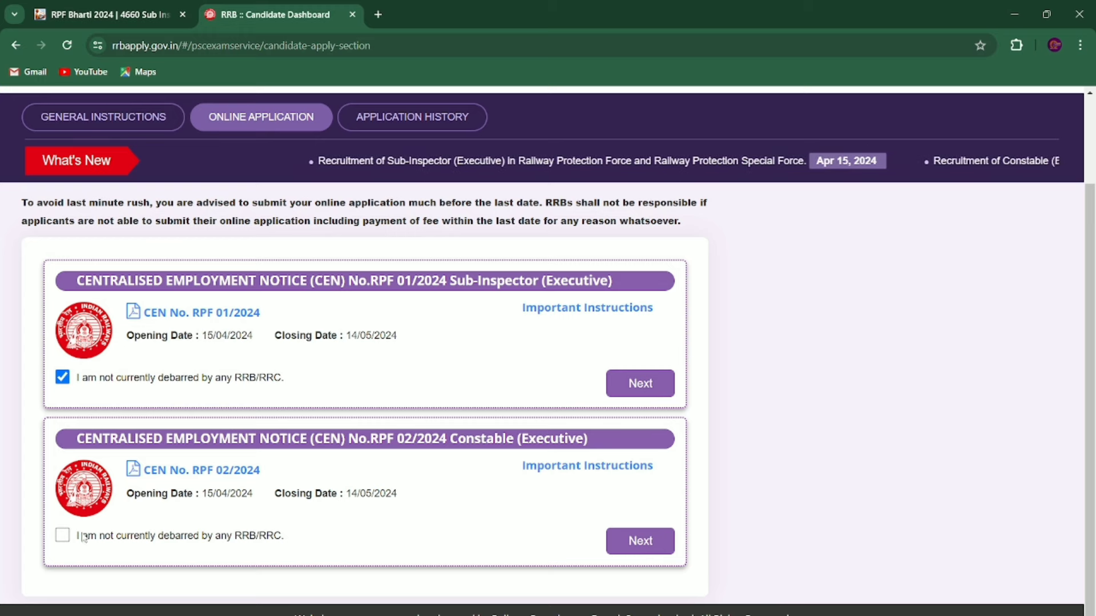
{"action": "left_click", "coordinate": [62, 536]}
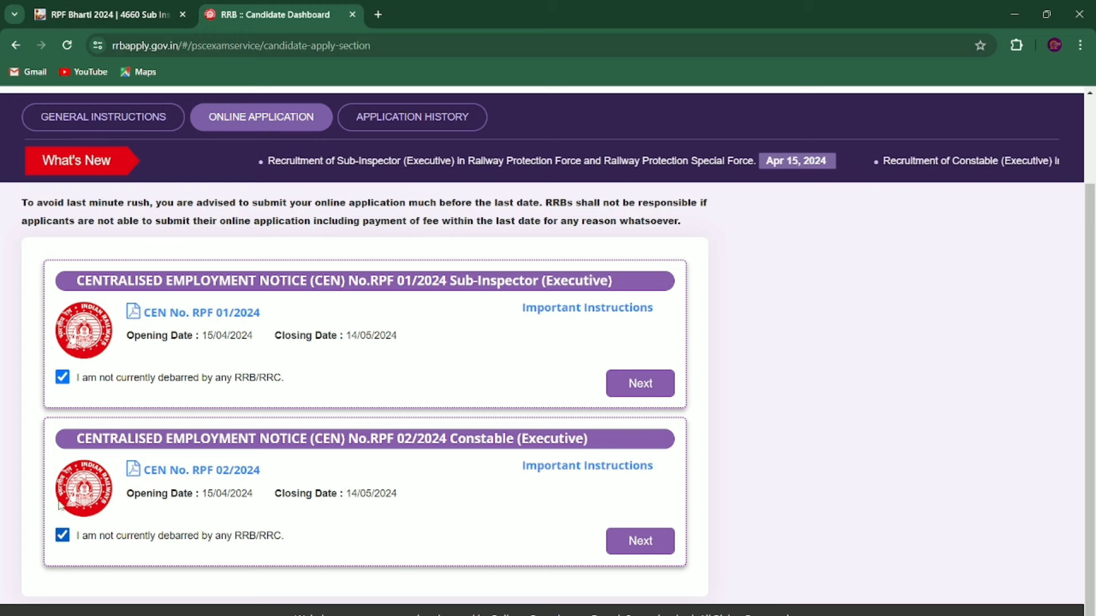
{"action": "left_click", "coordinate": [62, 377]}
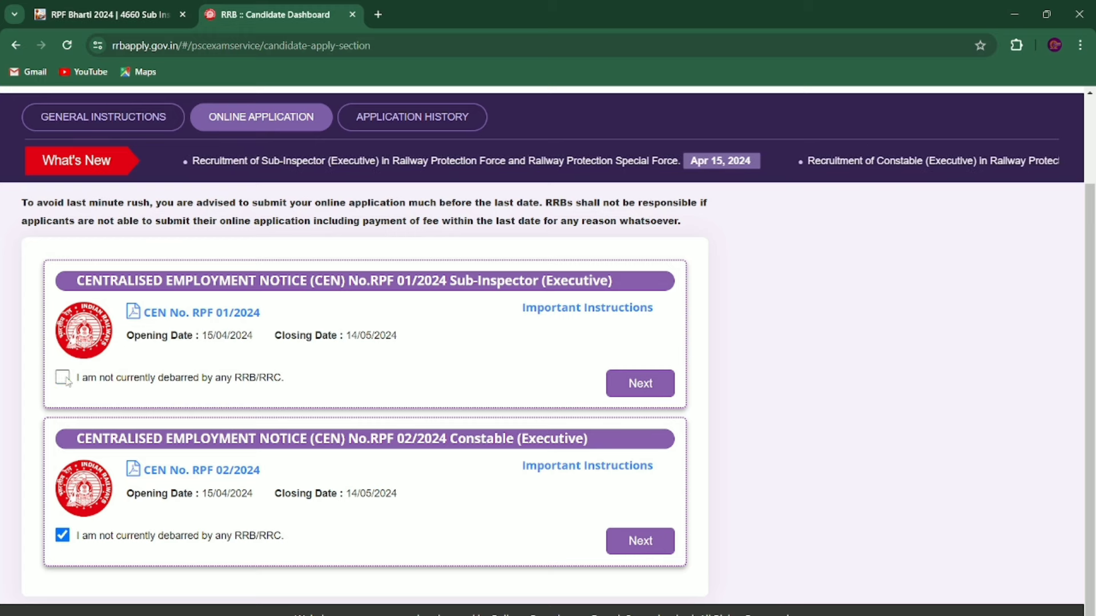
{"action": "left_click", "coordinate": [644, 546]}
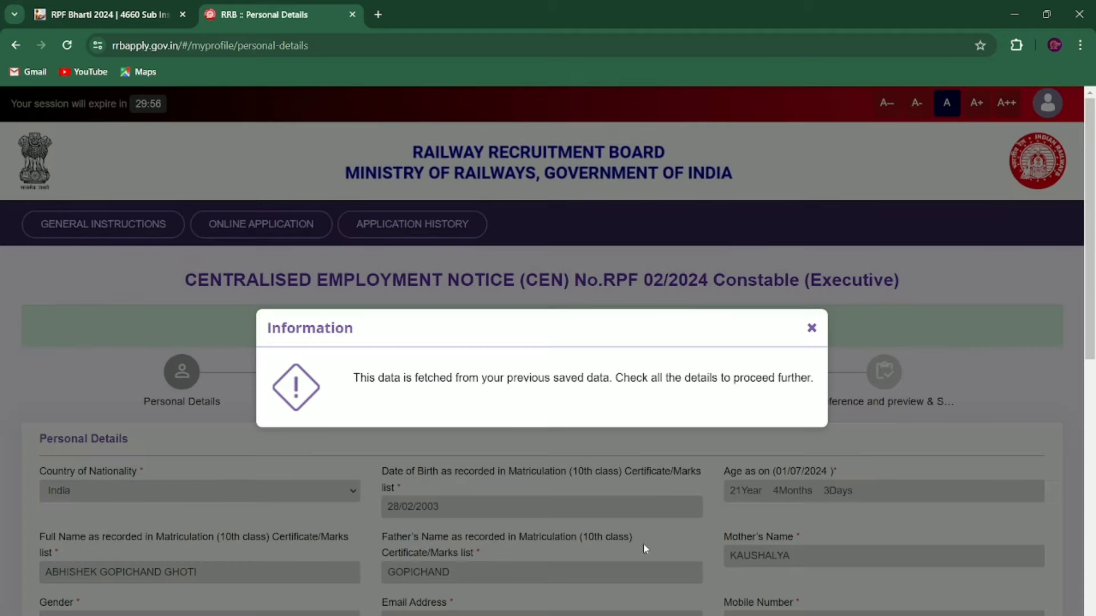
Step: Dismiss the saved-data notice and set marital status Unmarried and religion Hindu
{"action": "left_click", "coordinate": [812, 328]}
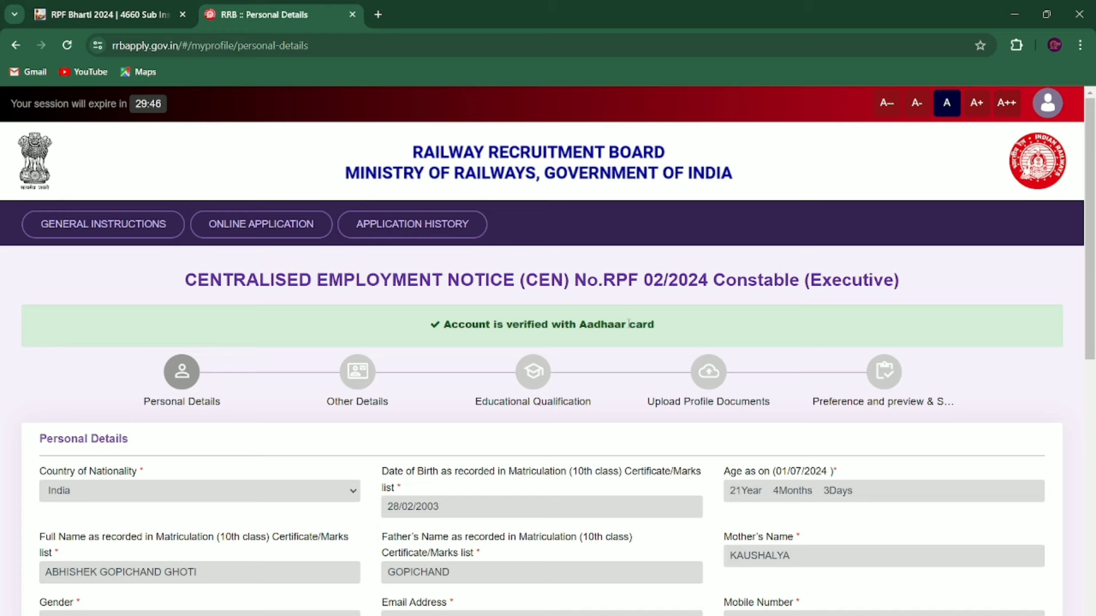
{"action": "scroll", "coordinate": [629, 324], "scroll_direction": "down", "scroll_amount": 3}
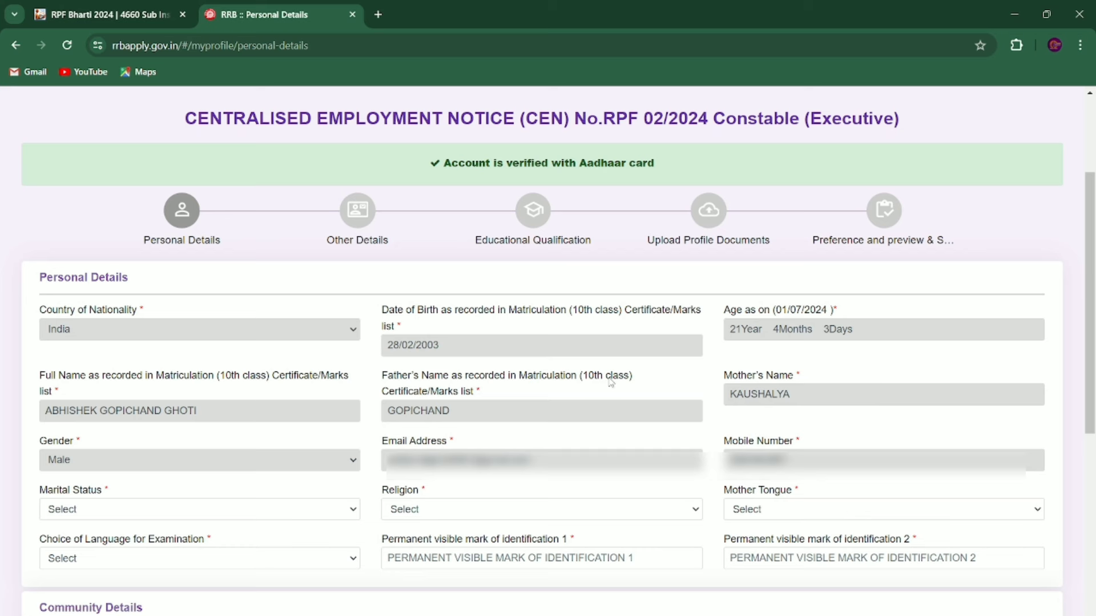
{"action": "left_click", "coordinate": [132, 511]}
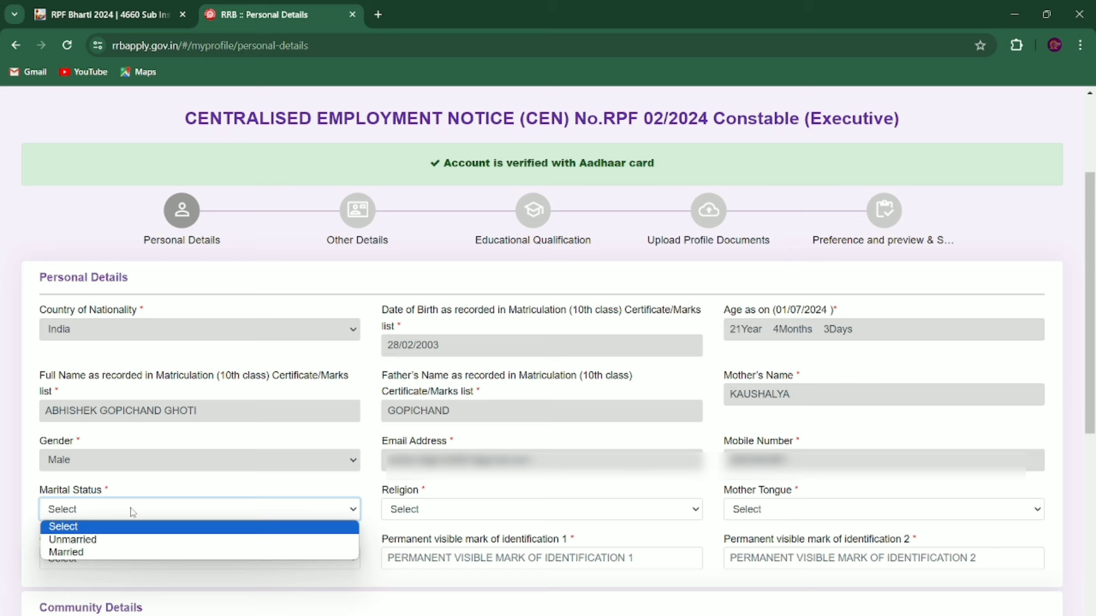
{"action": "left_click", "coordinate": [106, 541]}
{"action": "left_click", "coordinate": [430, 510]}
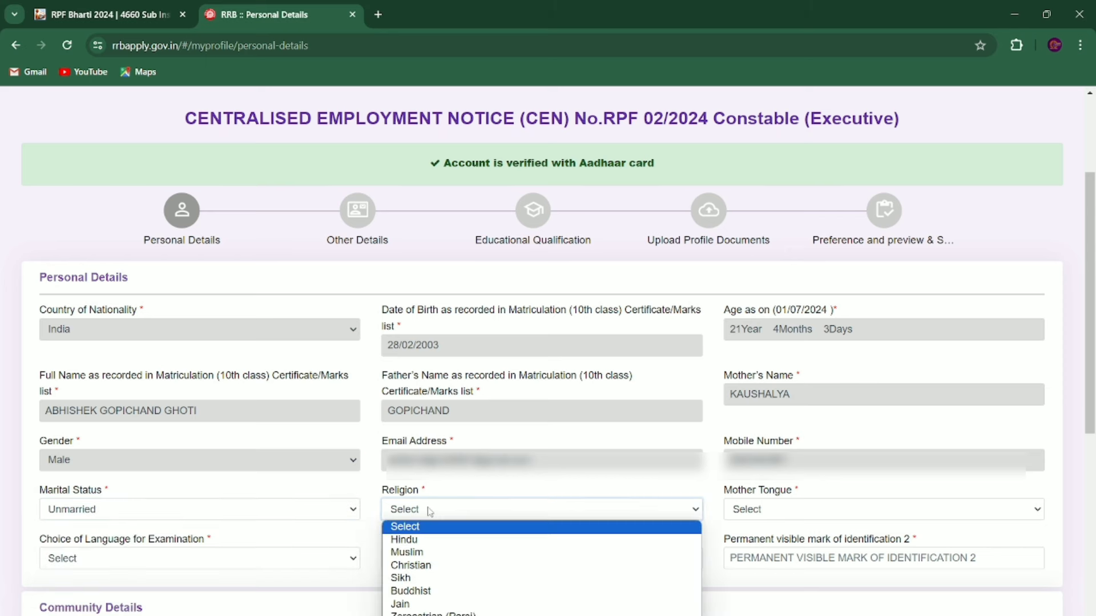
{"action": "left_click", "coordinate": [415, 540]}
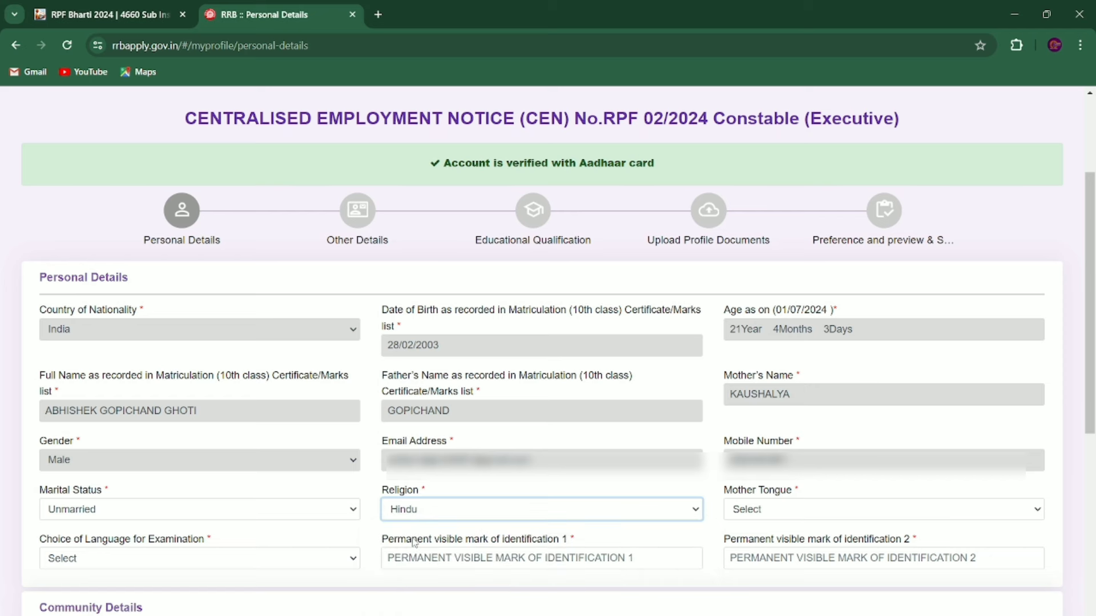
Step: Choose Other from the Mother Tongue list
{"action": "left_click", "coordinate": [763, 512]}
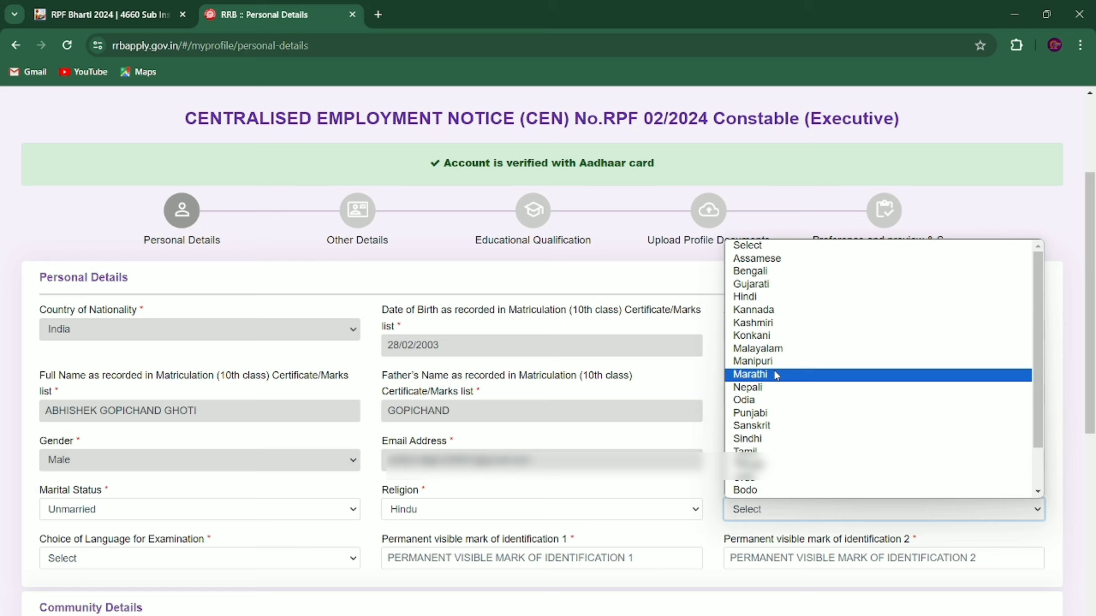
{"action": "scroll", "coordinate": [780, 284], "scroll_direction": "down", "scroll_amount": 2}
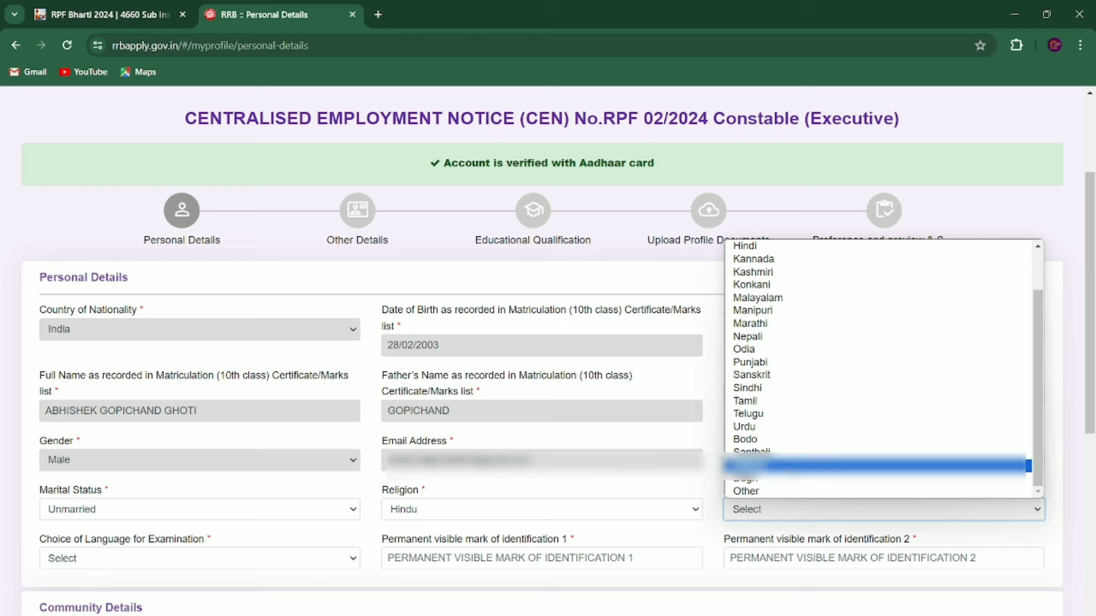
{"action": "scroll", "coordinate": [825, 365], "scroll_direction": "up", "scroll_amount": 2}
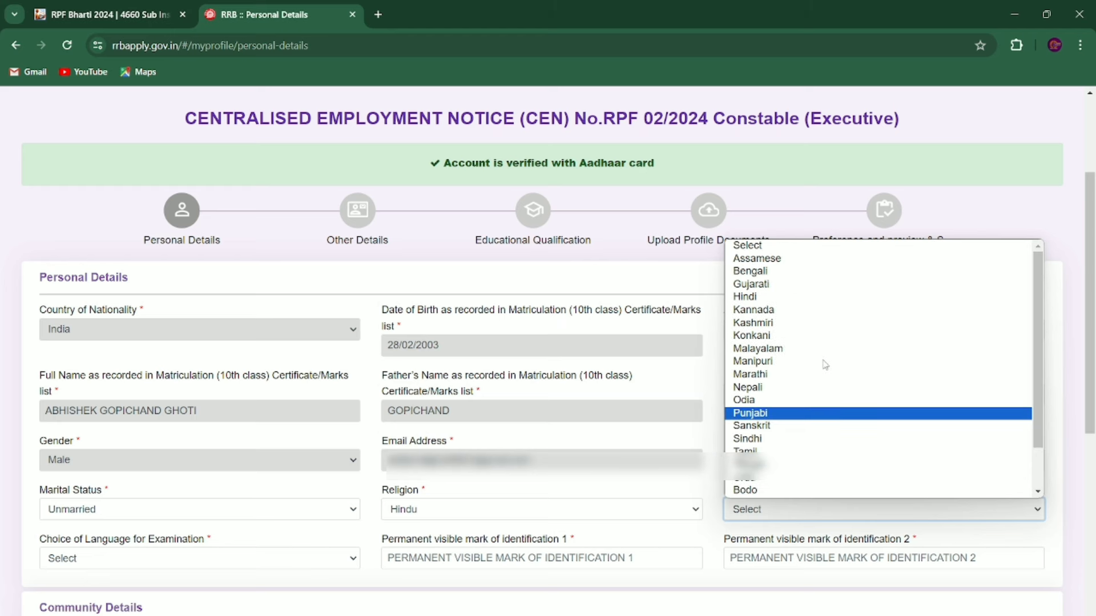
{"action": "scroll", "coordinate": [826, 365], "scroll_direction": "down", "scroll_amount": 2}
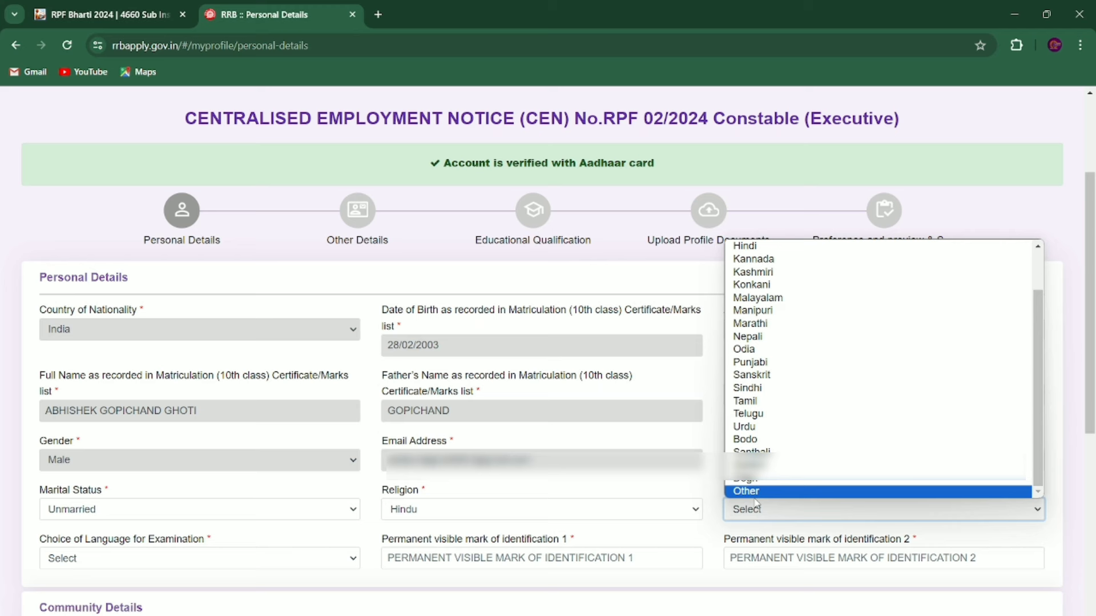
{"action": "left_click", "coordinate": [752, 492]}
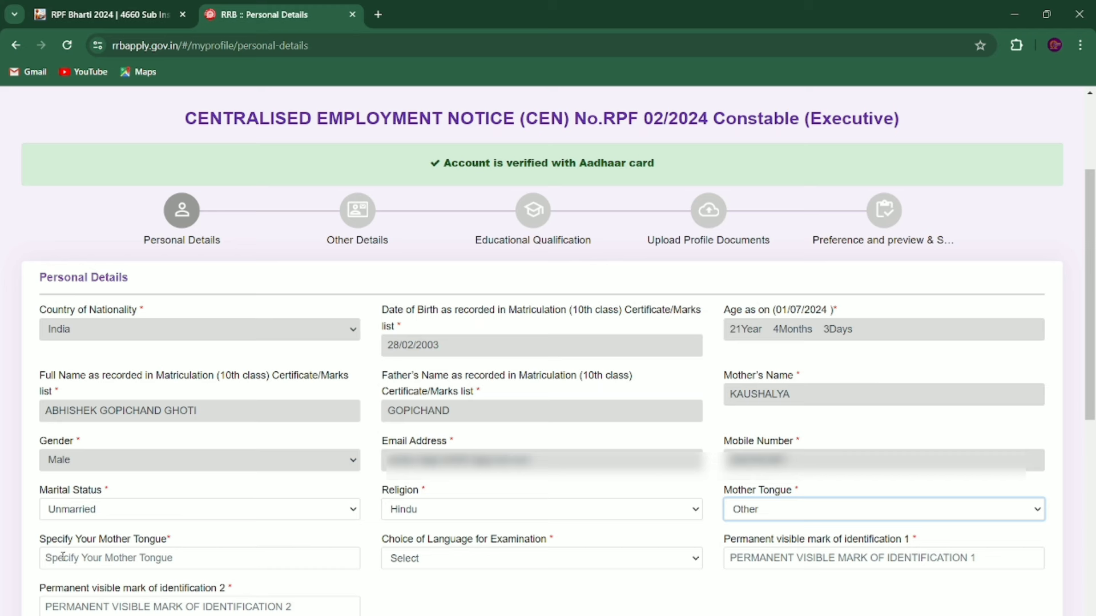
Step: Enter MARATHI as the mother tongue and choose Marathi as the exam language
{"action": "left_click", "coordinate": [122, 562]}
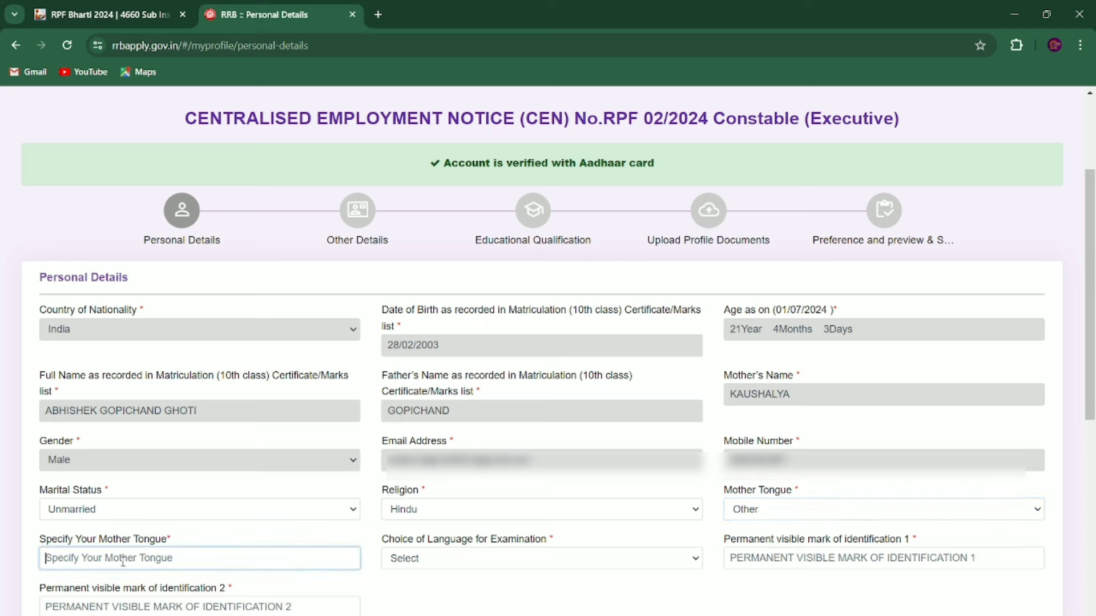
{"action": "type", "text": "M"}
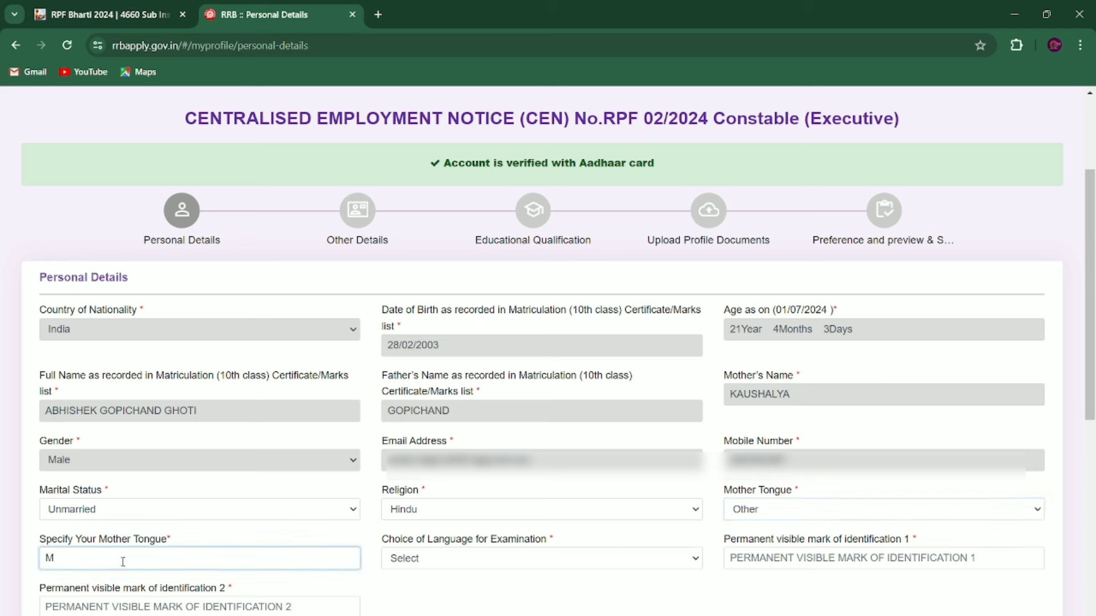
{"action": "type", "text": "ARATHU"}
{"action": "left_click", "coordinate": [445, 563]}
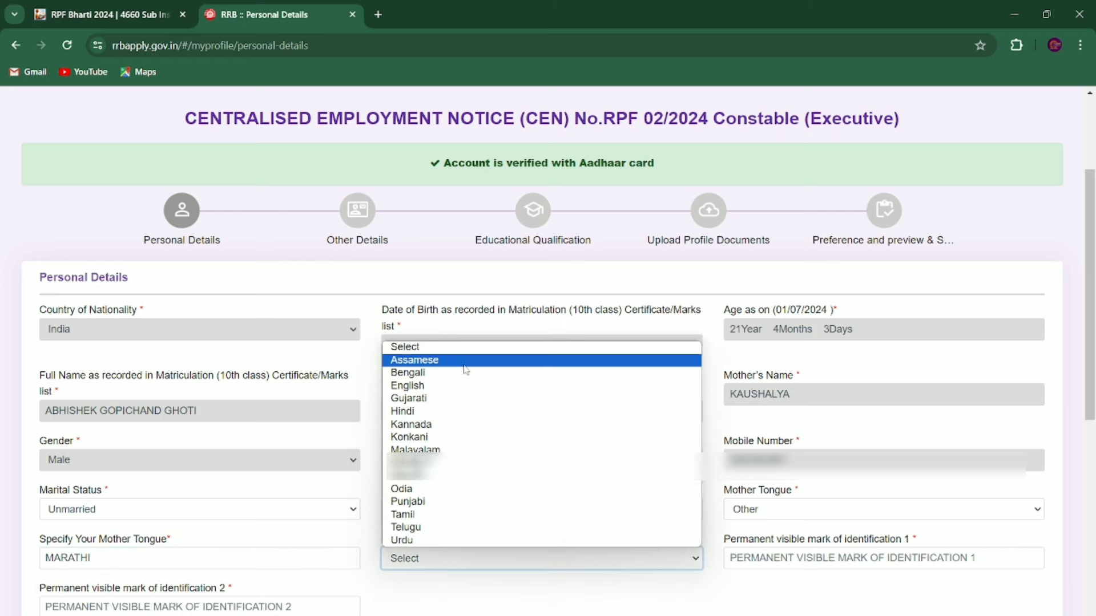
{"action": "left_click", "coordinate": [410, 478]}
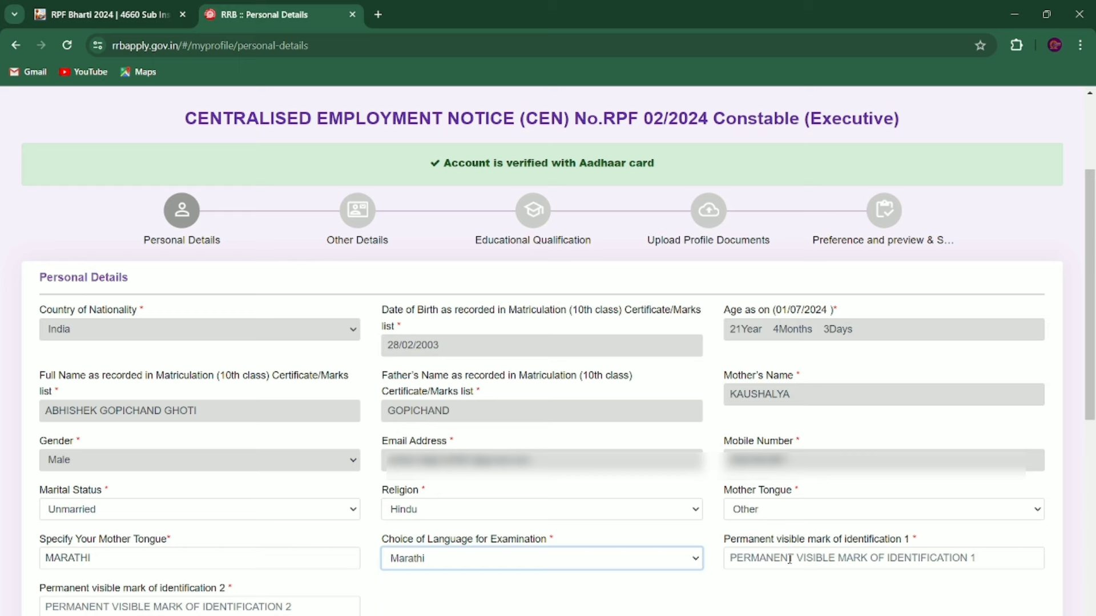
Step: Fill the identification marks as MOLE ON HAND and MOLE ON FACE
{"action": "left_click", "coordinate": [789, 559]}
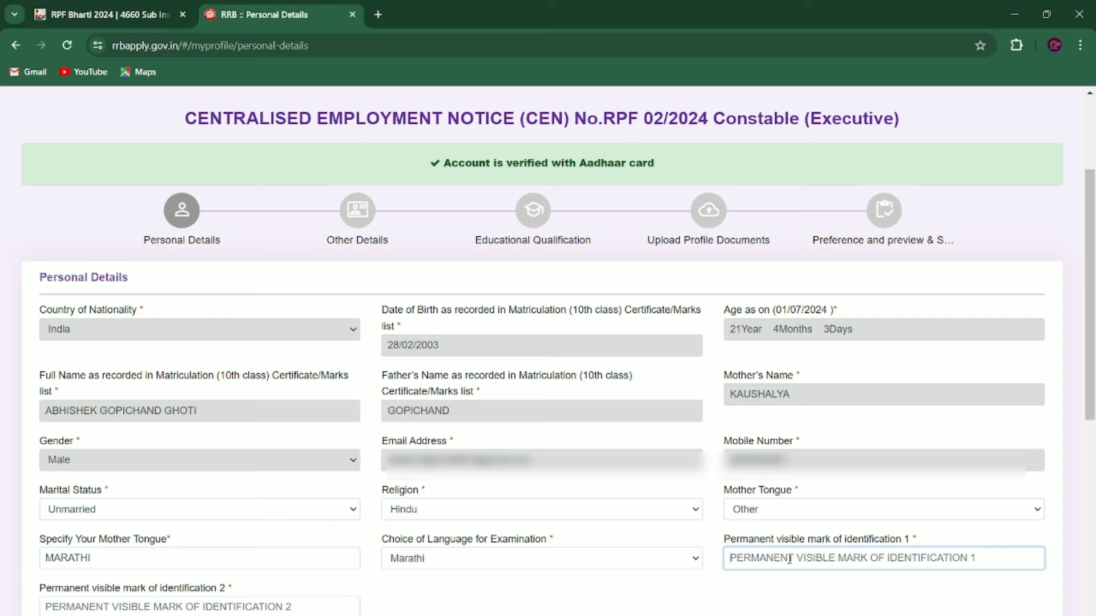
{"action": "type", "text": "MOLE ON HAND"}
{"action": "scroll", "coordinate": [169, 532], "scroll_direction": "down", "scroll_amount": 2}
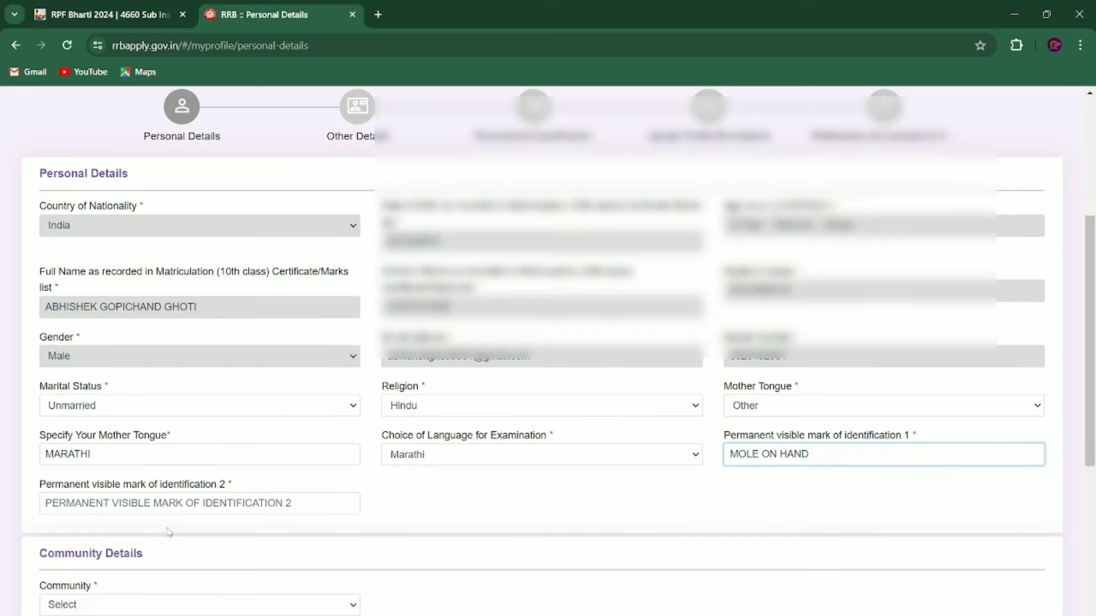
{"action": "left_click", "coordinate": [151, 508]}
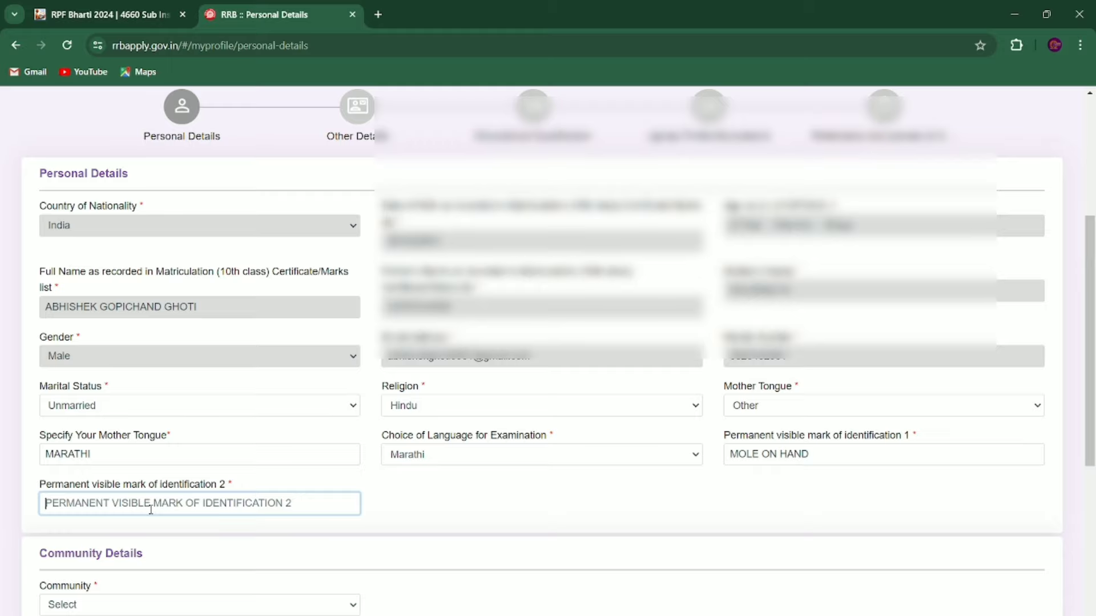
{"action": "type", "text": "MOLE ON FACE"}
{"action": "scroll", "coordinate": [150, 510], "scroll_direction": "down", "scroll_amount": 5}
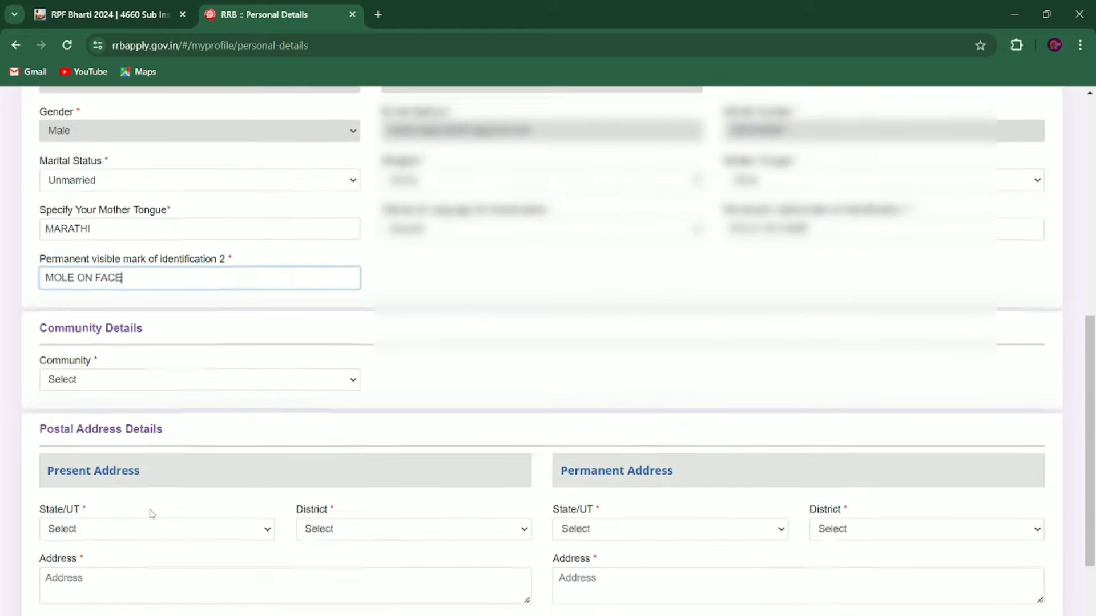
{"action": "scroll", "coordinate": [152, 514], "scroll_direction": "down", "scroll_amount": 1}
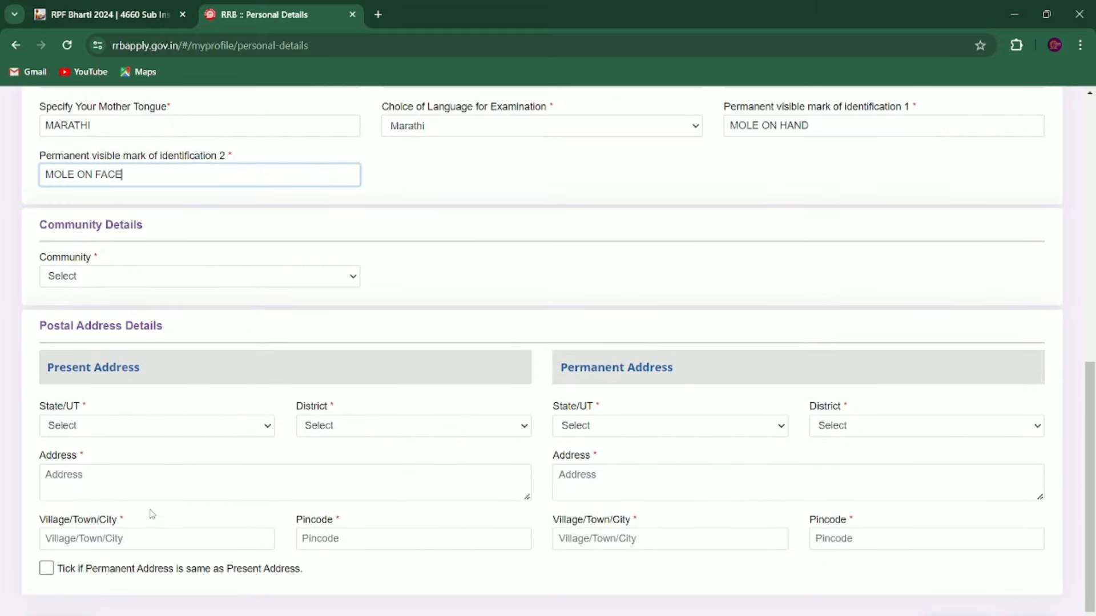
Step: Set the community to ST (Scheduled Tribe) and acknowledge the reservation eligibility notice
{"action": "left_click", "coordinate": [132, 276]}
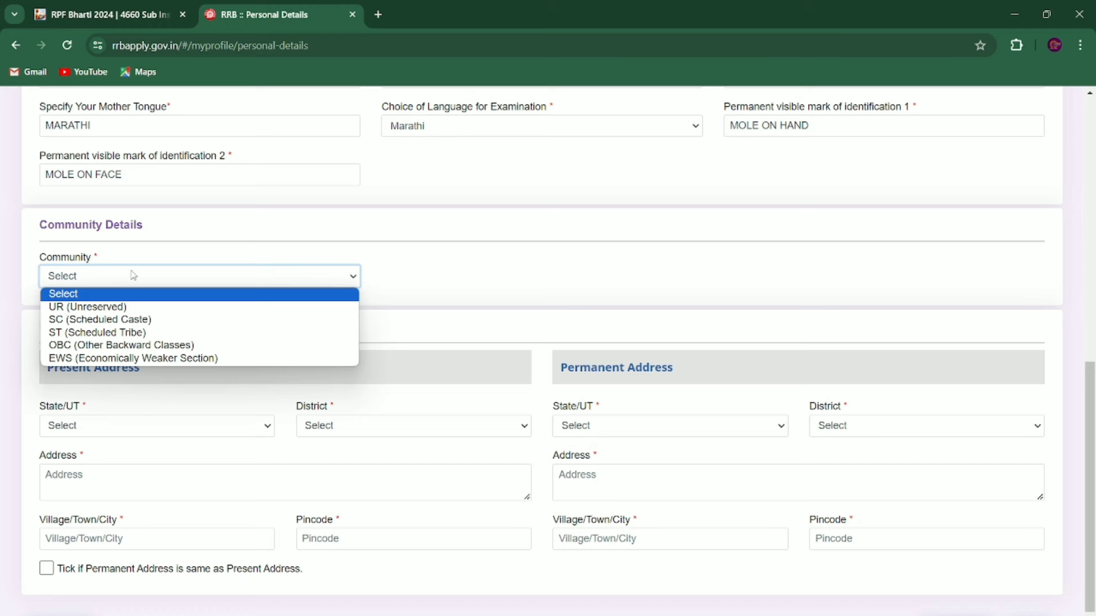
{"action": "left_click", "coordinate": [98, 333]}
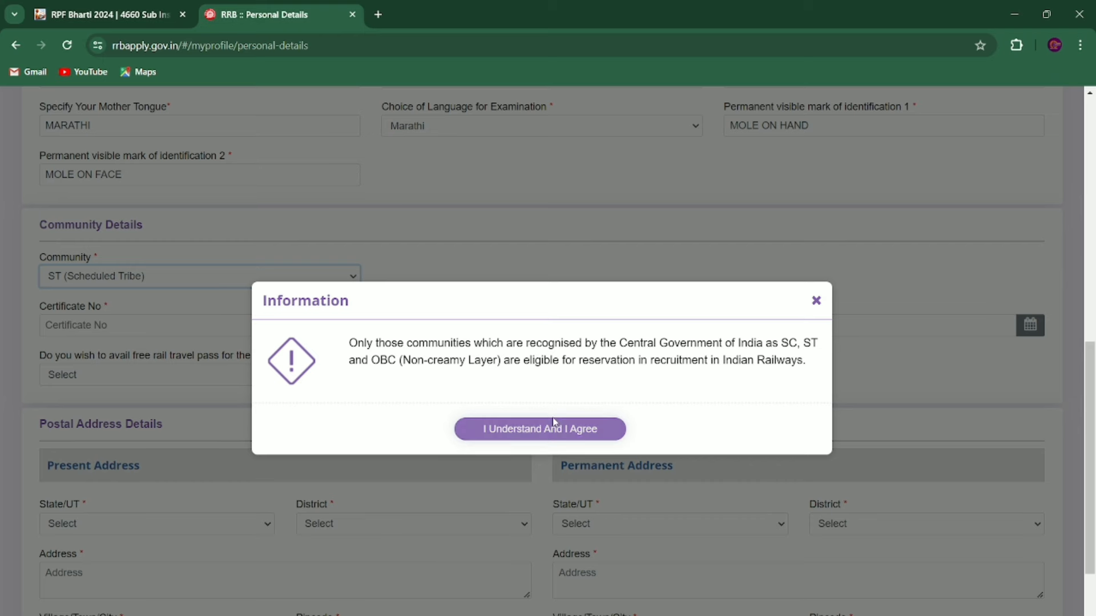
{"action": "left_click", "coordinate": [563, 434]}
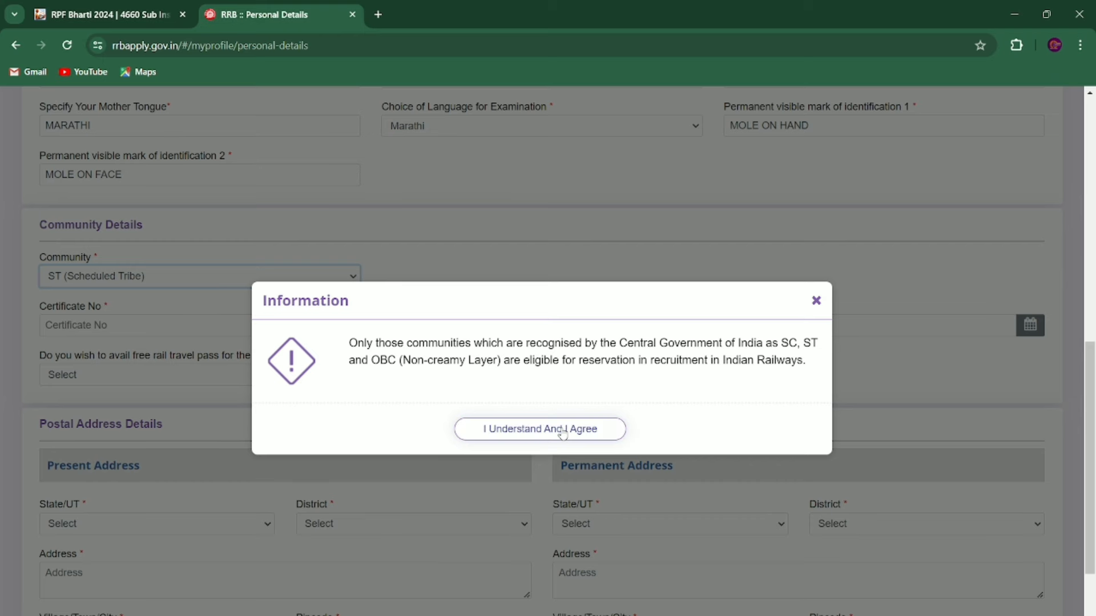
{"action": "left_click", "coordinate": [563, 434]}
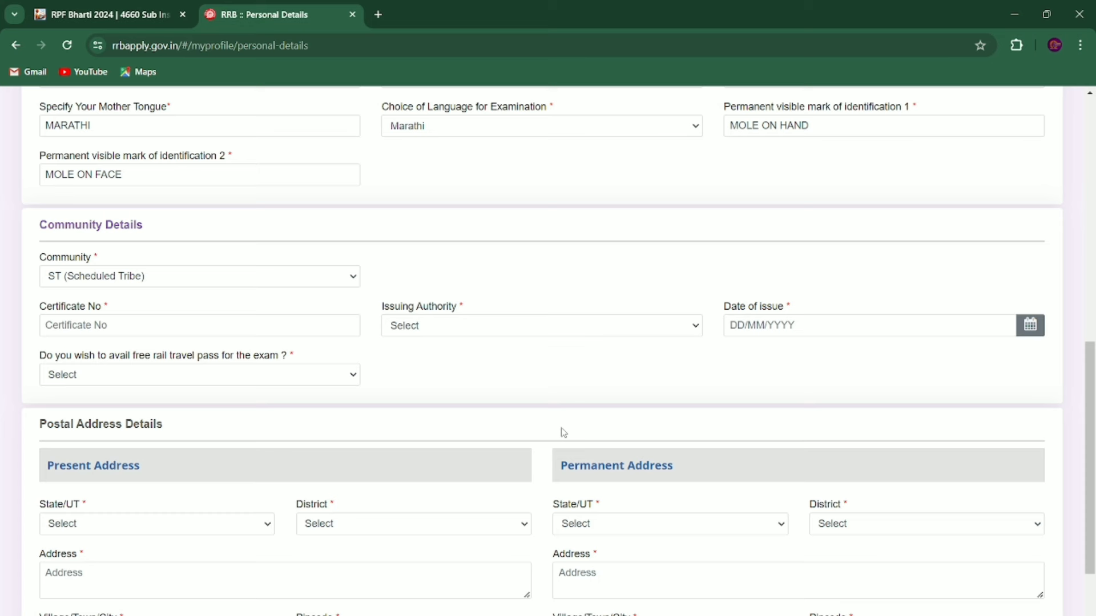
Step: Paste the caste certificate number and choose the sub-divisional officer as issuing authority
{"action": "left_click", "coordinate": [188, 332]}
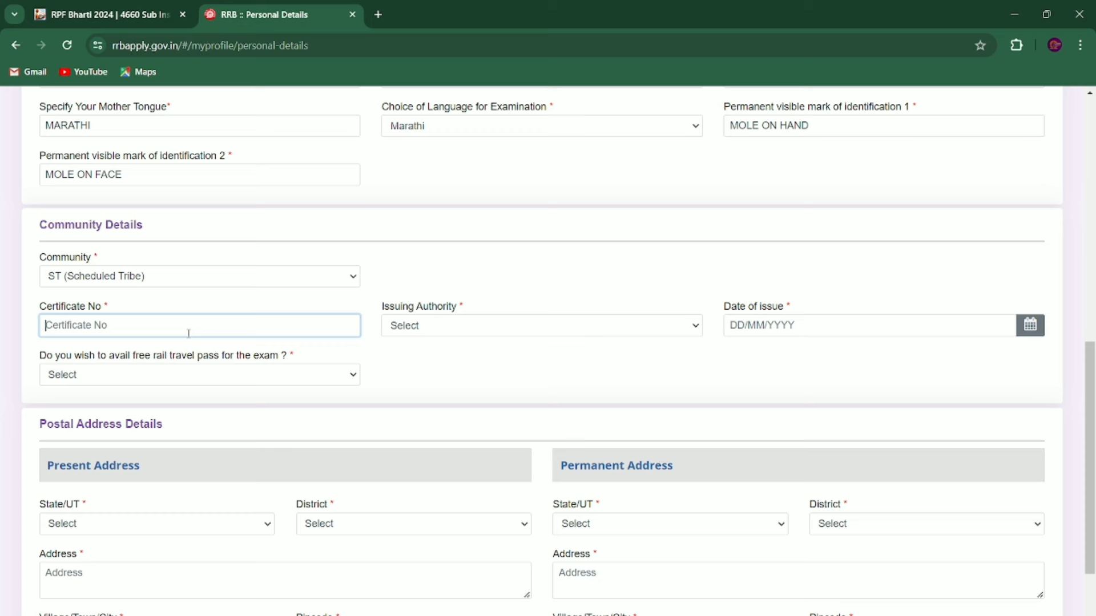
{"action": "key", "text": "ctrl+v"}
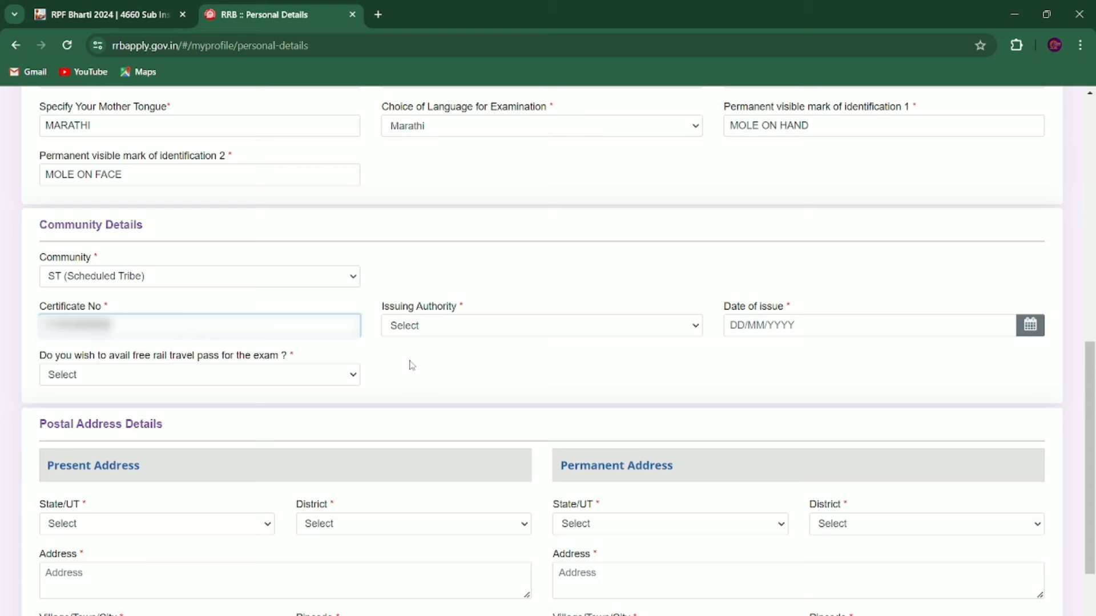
{"action": "left_click", "coordinate": [411, 365]}
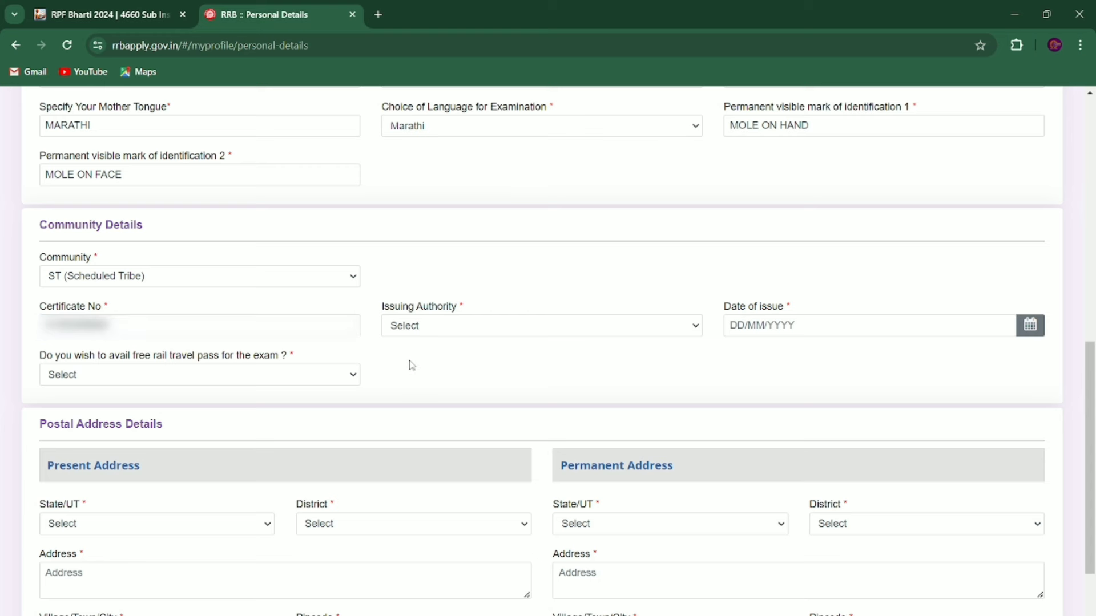
{"action": "left_click", "coordinate": [427, 328]}
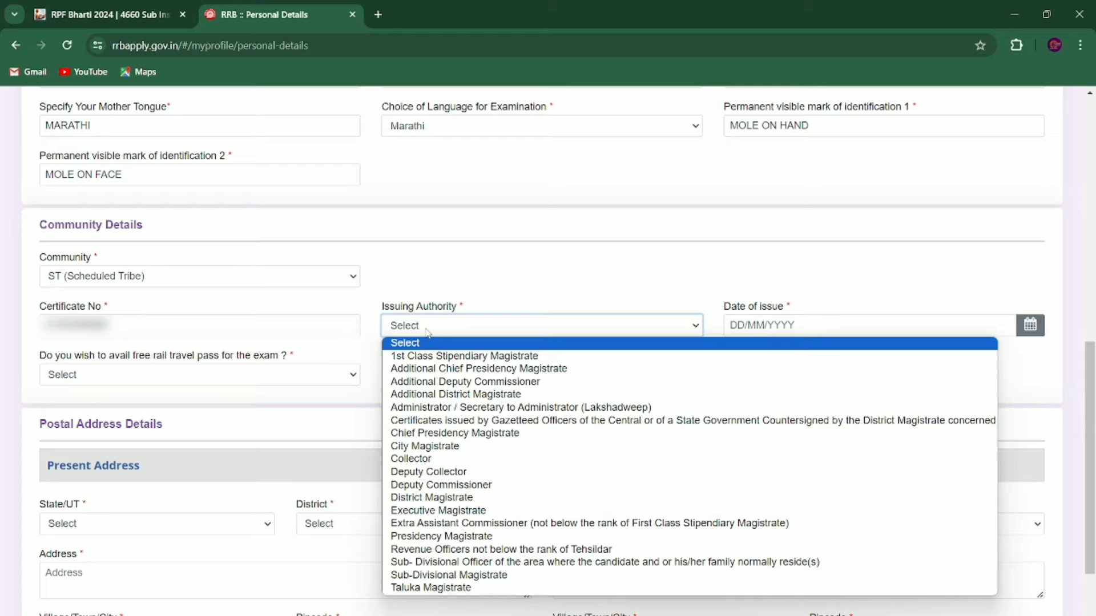
{"action": "scroll", "coordinate": [427, 333], "scroll_direction": "down", "scroll_amount": 2}
{"action": "left_click", "coordinate": [423, 239]}
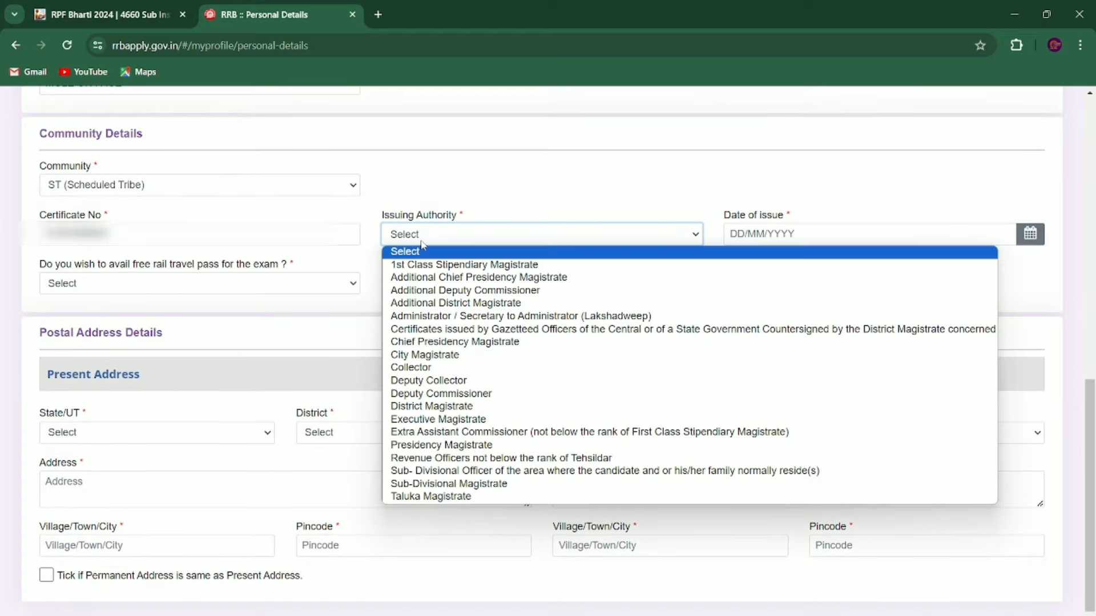
{"action": "left_click", "coordinate": [440, 471]}
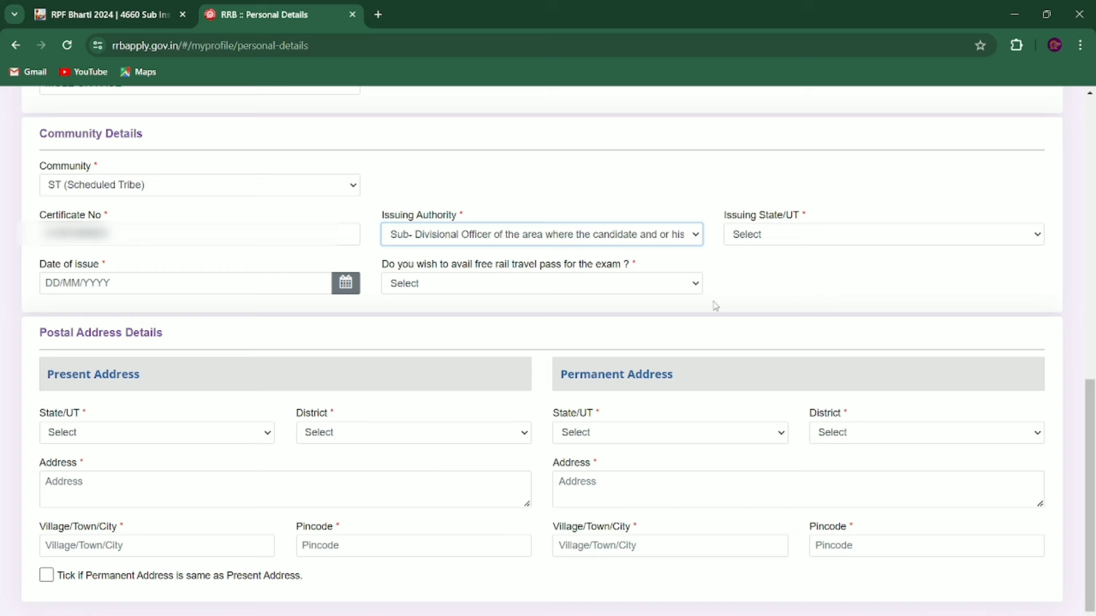
Step: Set the certificate's issuing state to MAHARASHTRA and its date of issue to 02/03/2022
{"action": "left_click", "coordinate": [763, 243]}
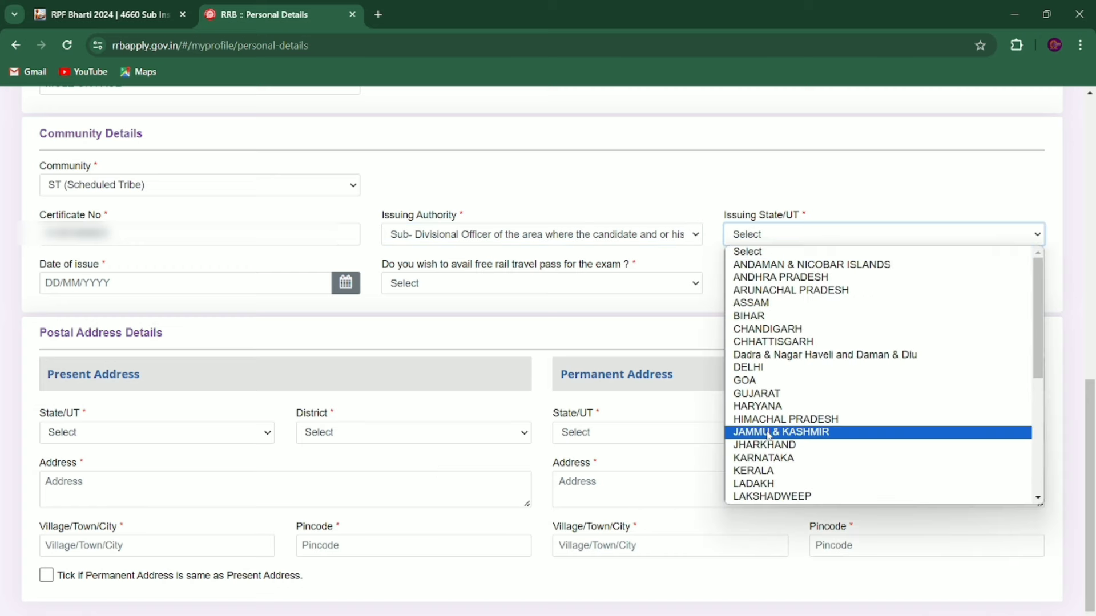
{"action": "scroll", "coordinate": [778, 460], "scroll_direction": "down", "scroll_amount": 2}
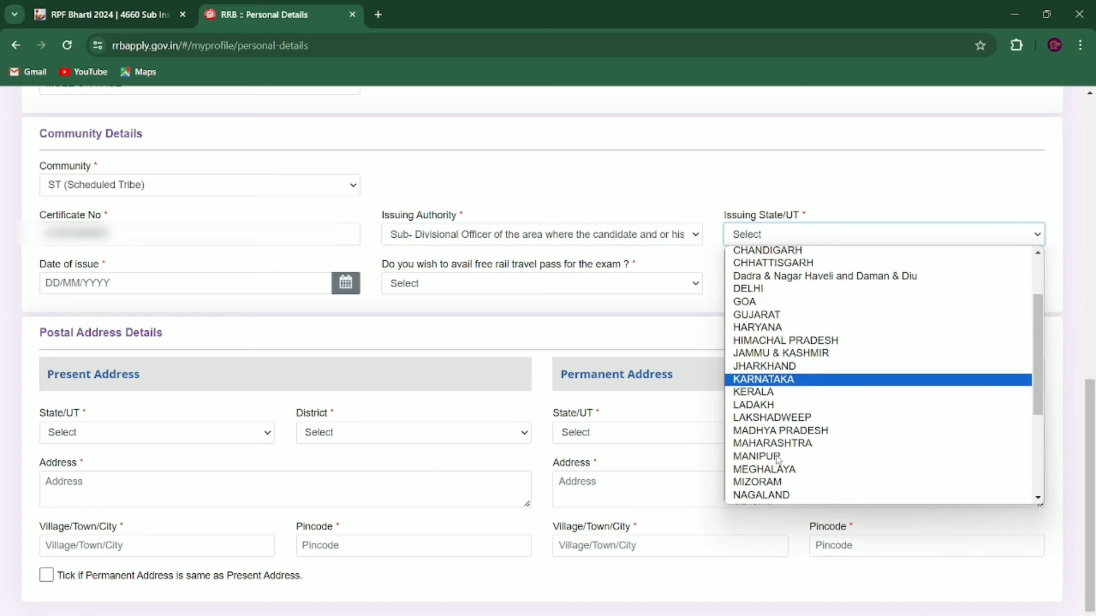
{"action": "left_click", "coordinate": [771, 444]}
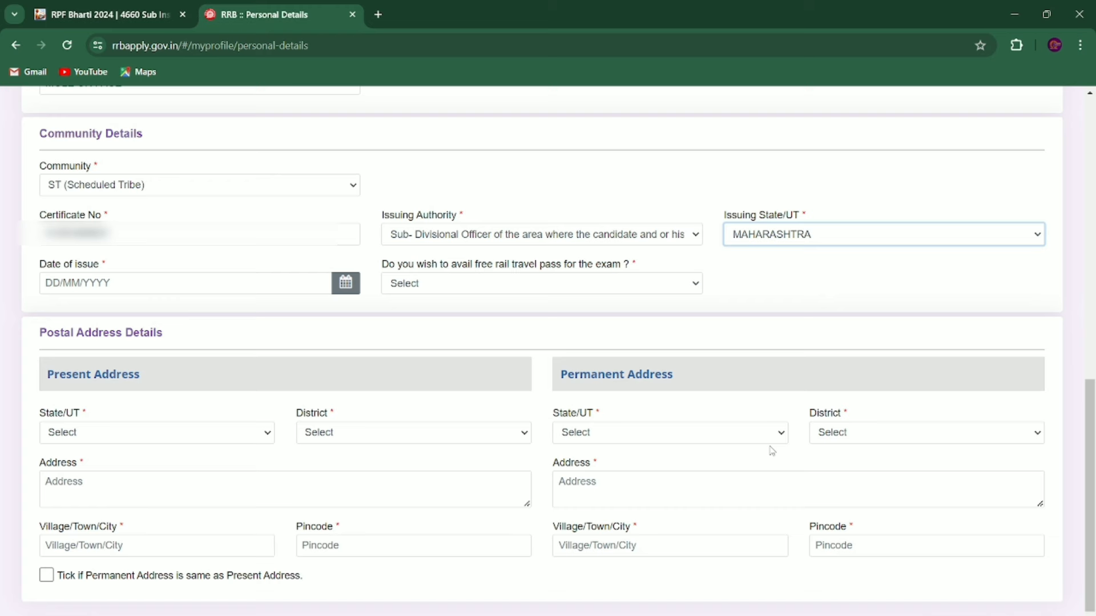
{"action": "left_click", "coordinate": [114, 283]}
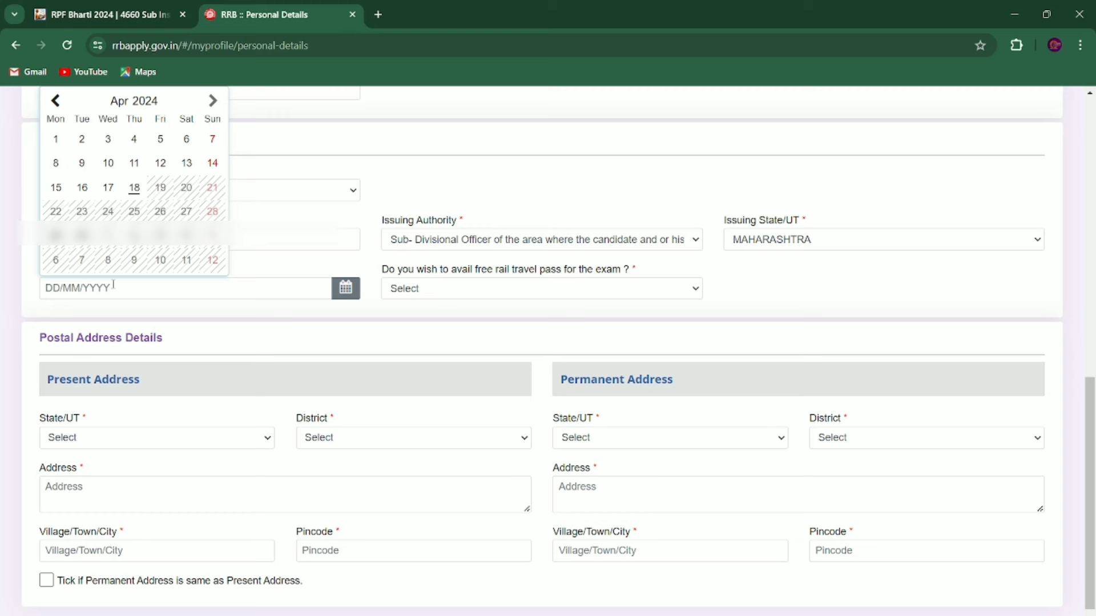
{"action": "type", "text": "02/03/2022"}
{"action": "key", "text": "Tab"}
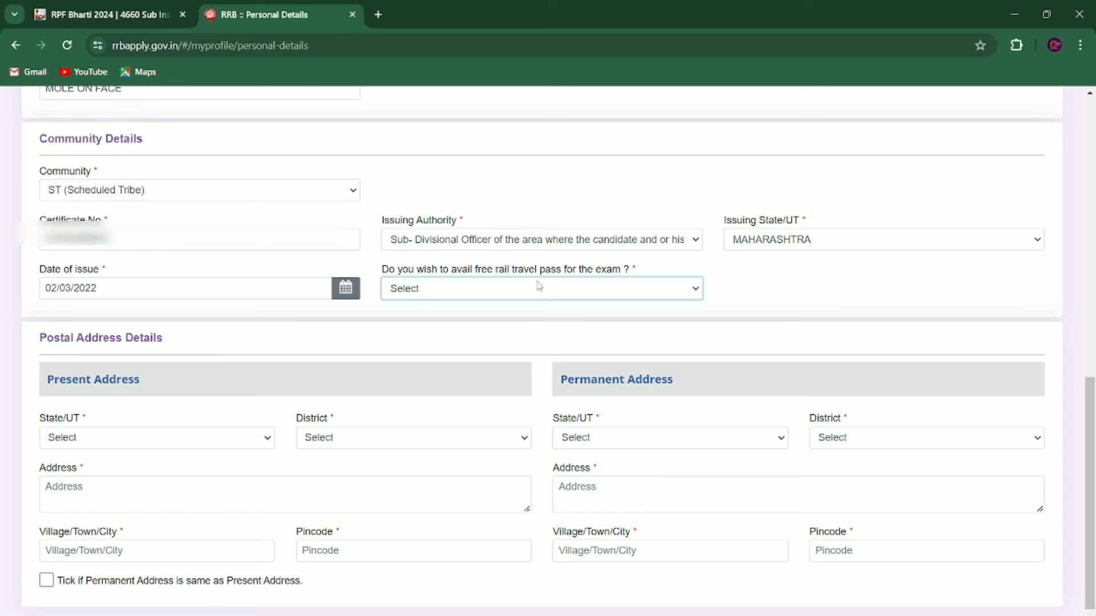
{"action": "left_click", "coordinate": [568, 289]}
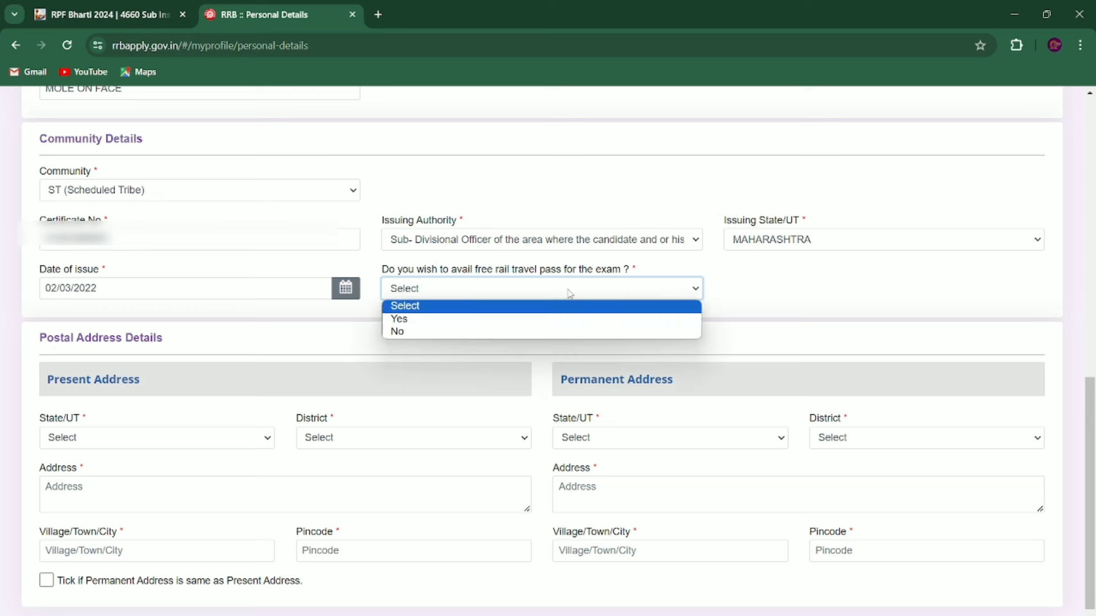
{"action": "left_click", "coordinate": [504, 282]}
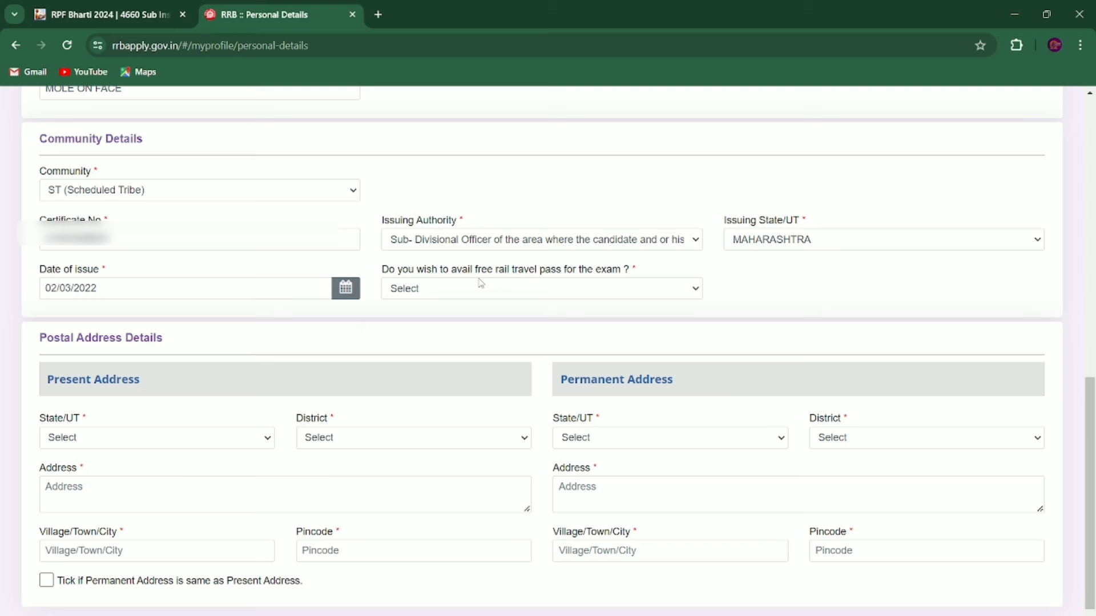
{"action": "left_click", "coordinate": [481, 285]}
Step: Answer Yes to the free rail pass and enter MALKAPUR as the nearest railway station
{"action": "left_click", "coordinate": [450, 321]}
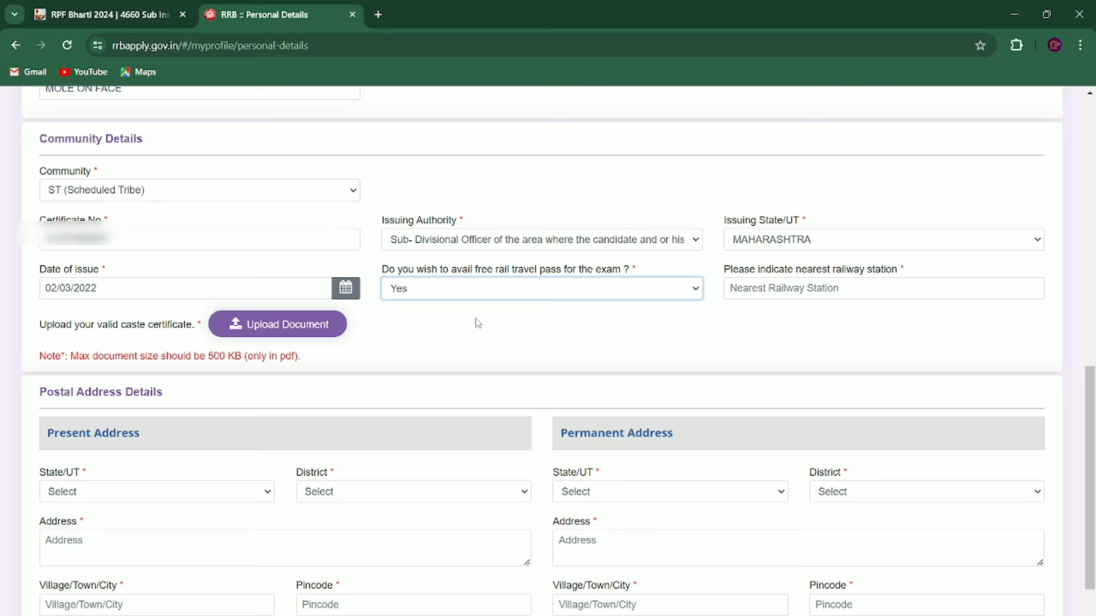
{"action": "left_click", "coordinate": [770, 280]}
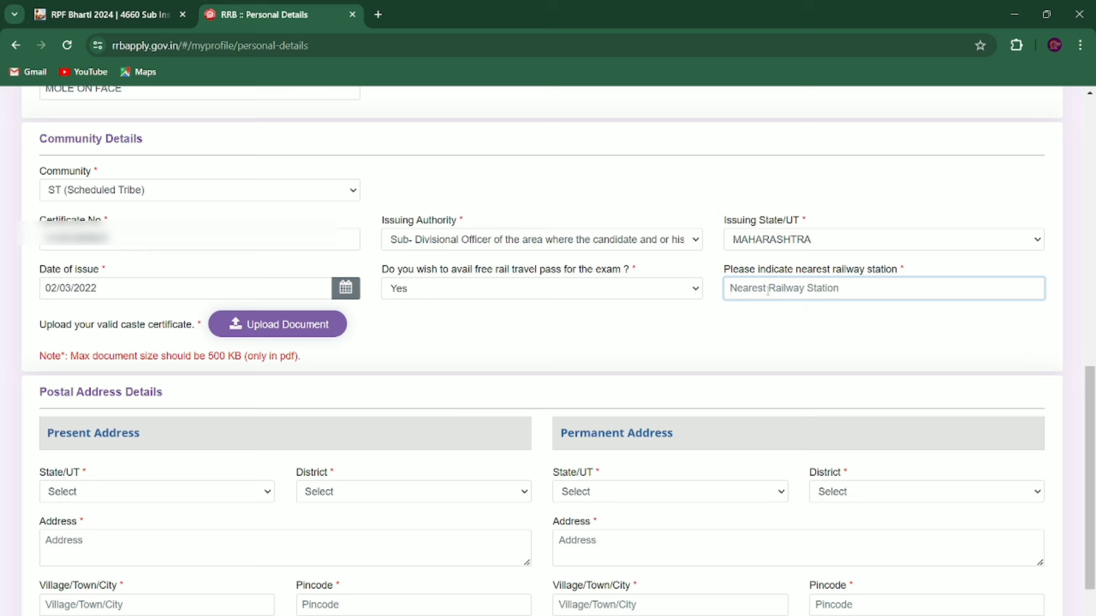
{"action": "type", "text": "MALK"}
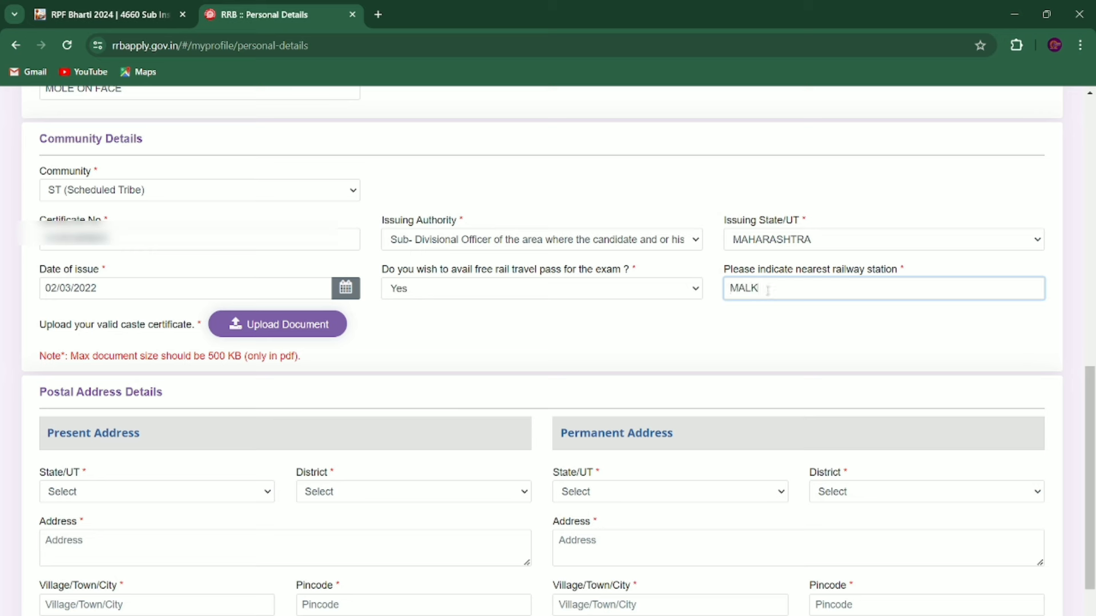
{"action": "type", "text": "APUR"}
{"action": "left_click", "coordinate": [654, 328]}
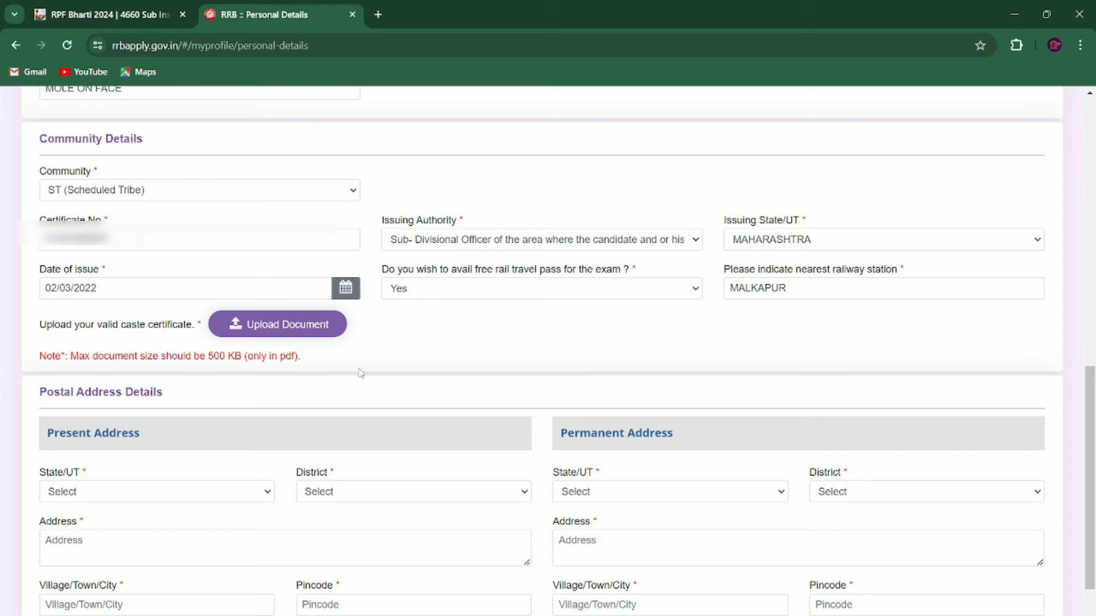
Step: Choose MAHARASHTRA as the present address state and select its district
{"action": "scroll", "coordinate": [361, 373], "scroll_direction": "down", "scroll_amount": 3}
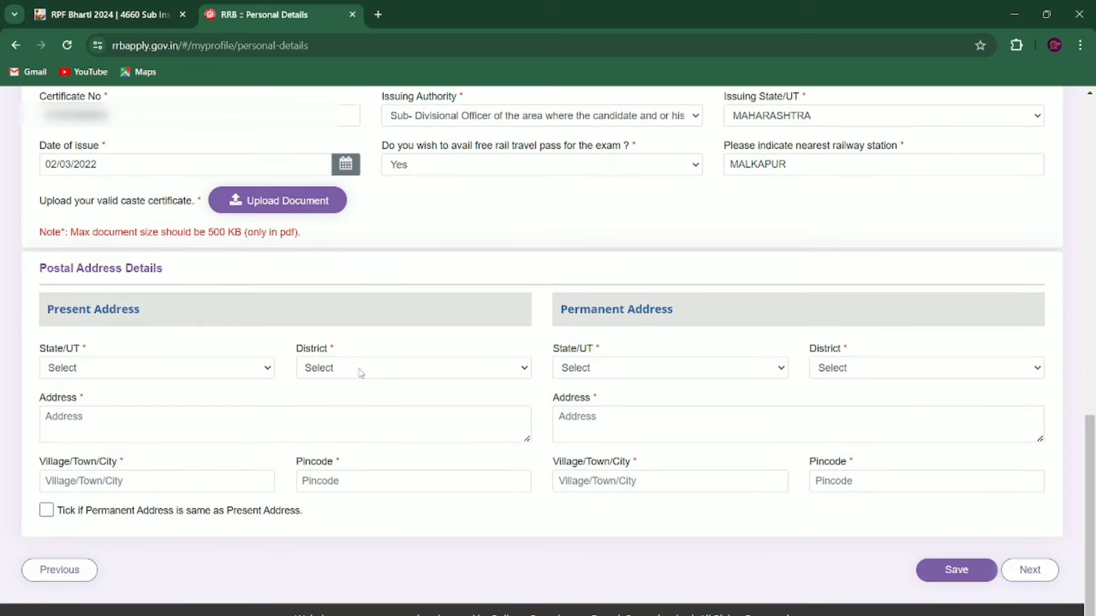
{"action": "left_click", "coordinate": [101, 370]}
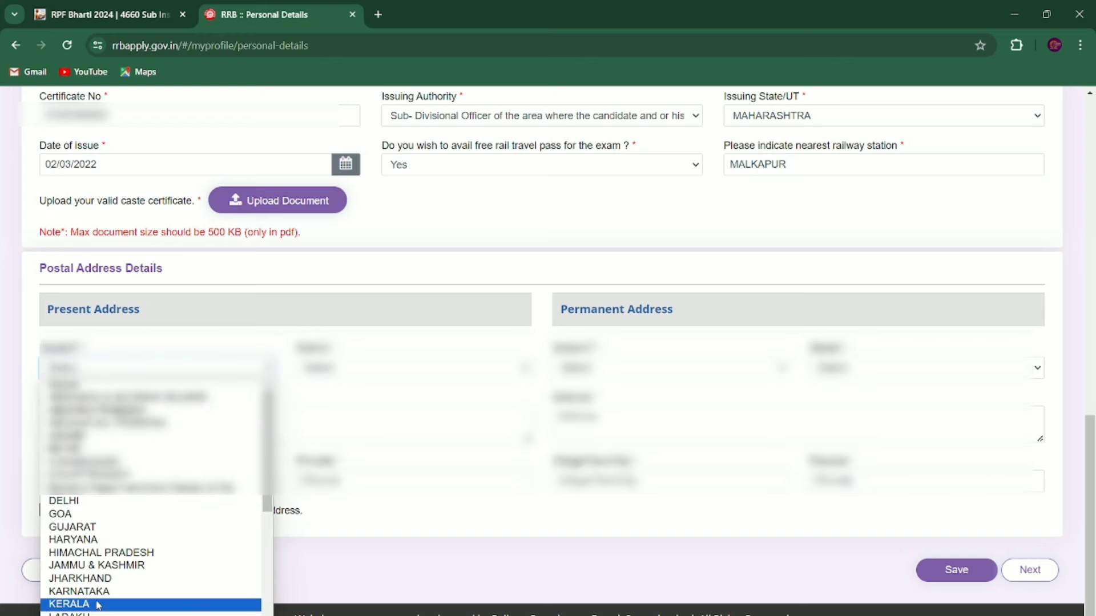
{"action": "scroll", "coordinate": [100, 517], "scroll_direction": "down", "scroll_amount": 2}
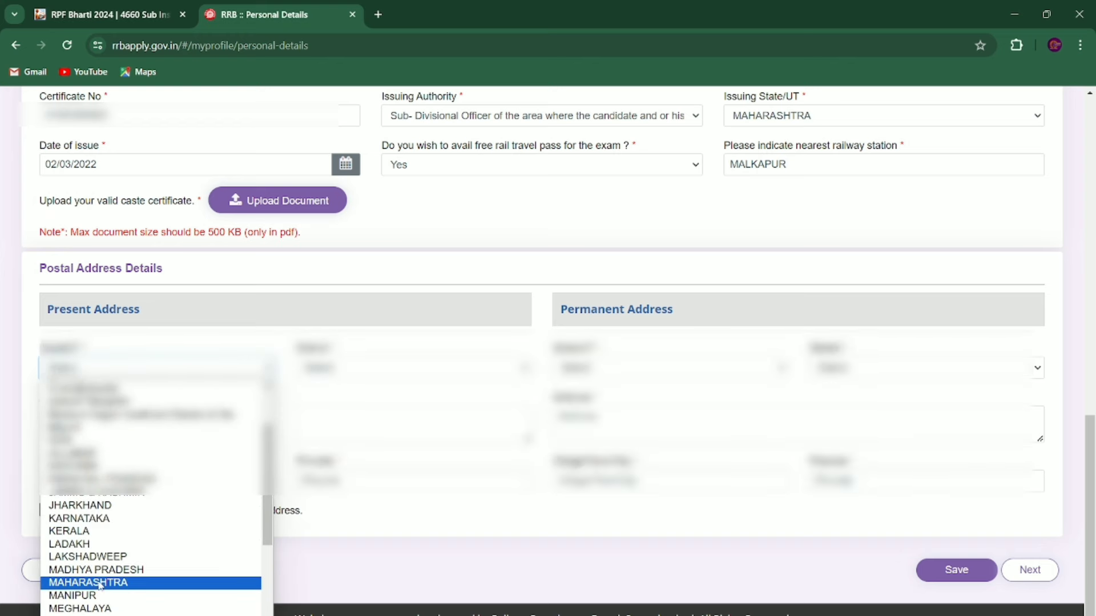
{"action": "left_click", "coordinate": [100, 583]}
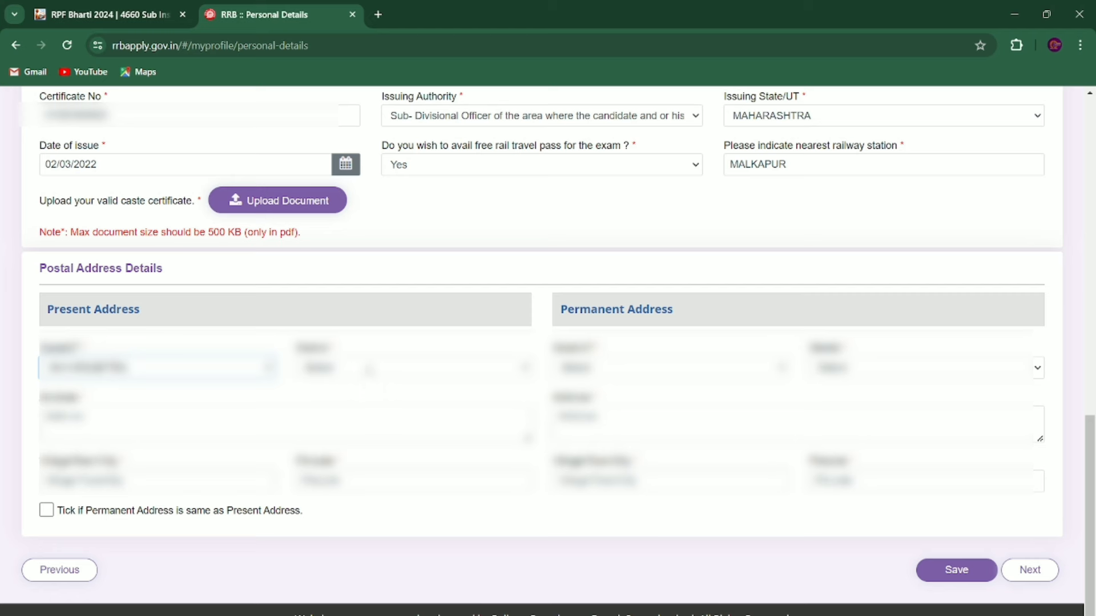
{"action": "left_click", "coordinate": [369, 370]}
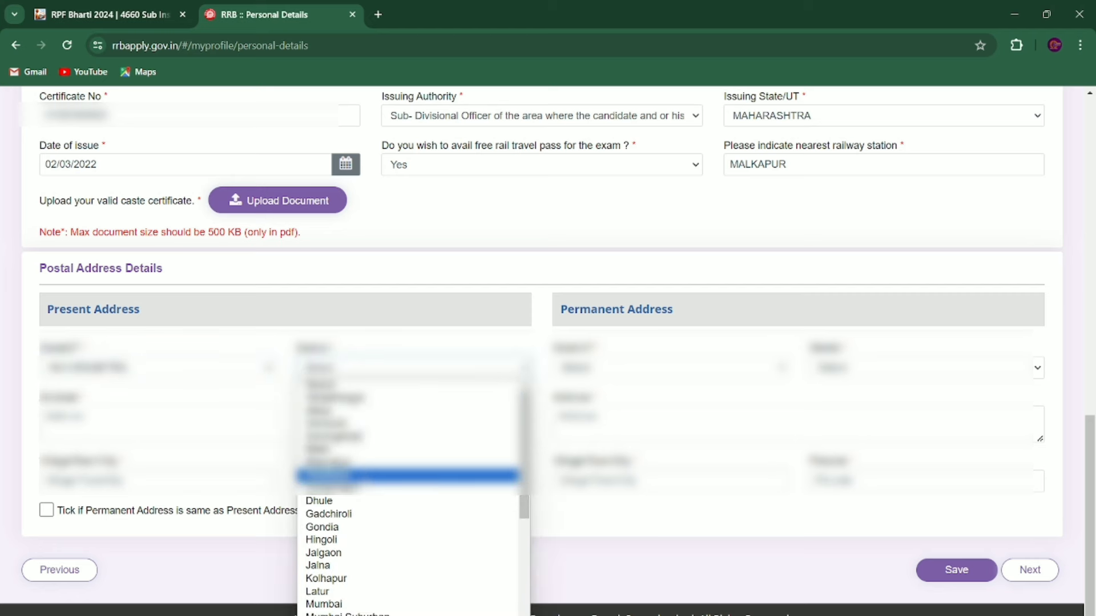
{"action": "left_click", "coordinate": [364, 476]}
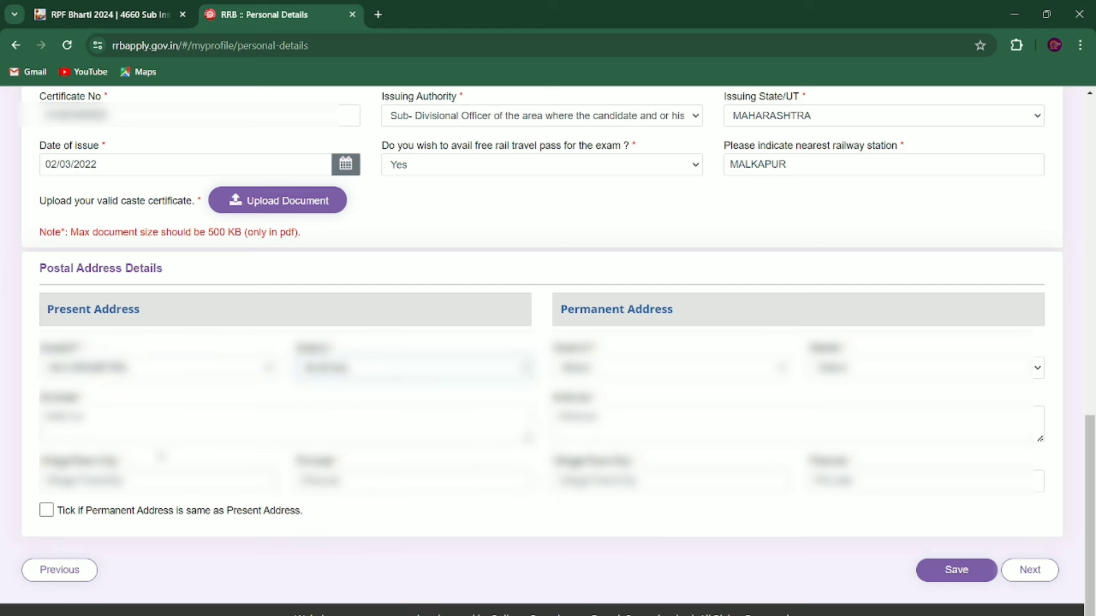
Step: Paste the present street address, trim the duplicate line, and enter the town and pincode
{"action": "left_click", "coordinate": [137, 420]}
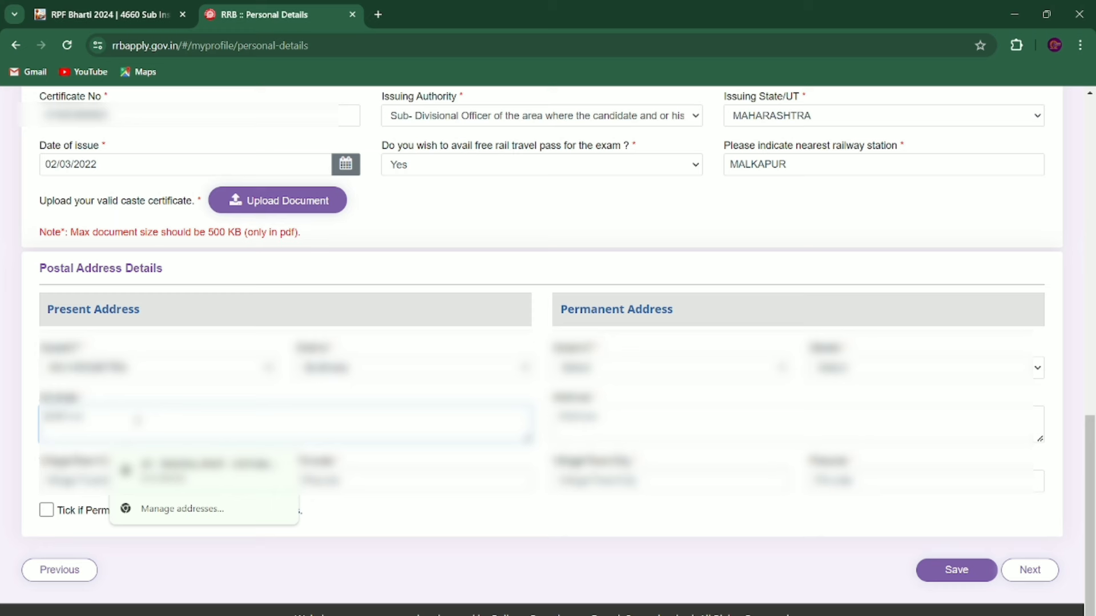
{"action": "key", "text": "ctrl+v"}
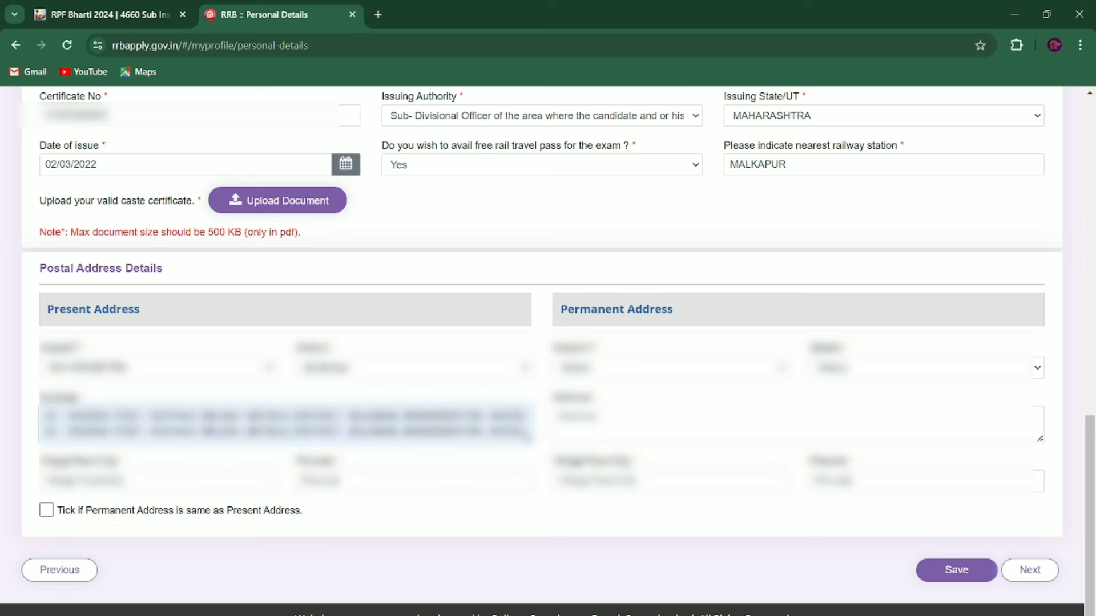
{"action": "key", "text": "BackSpace"}
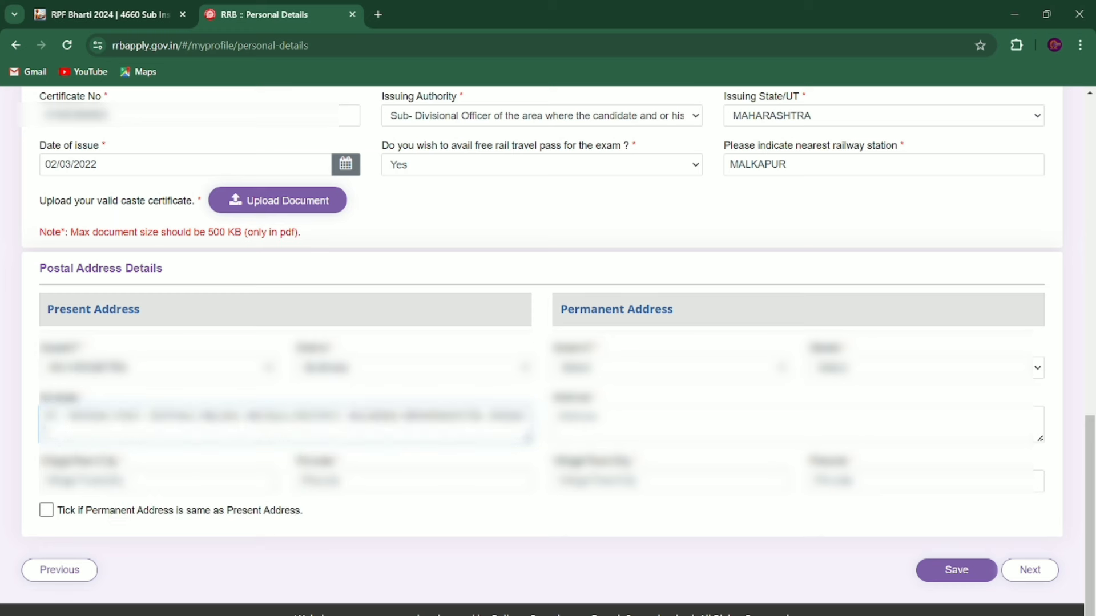
{"action": "left_click", "coordinate": [248, 485]}
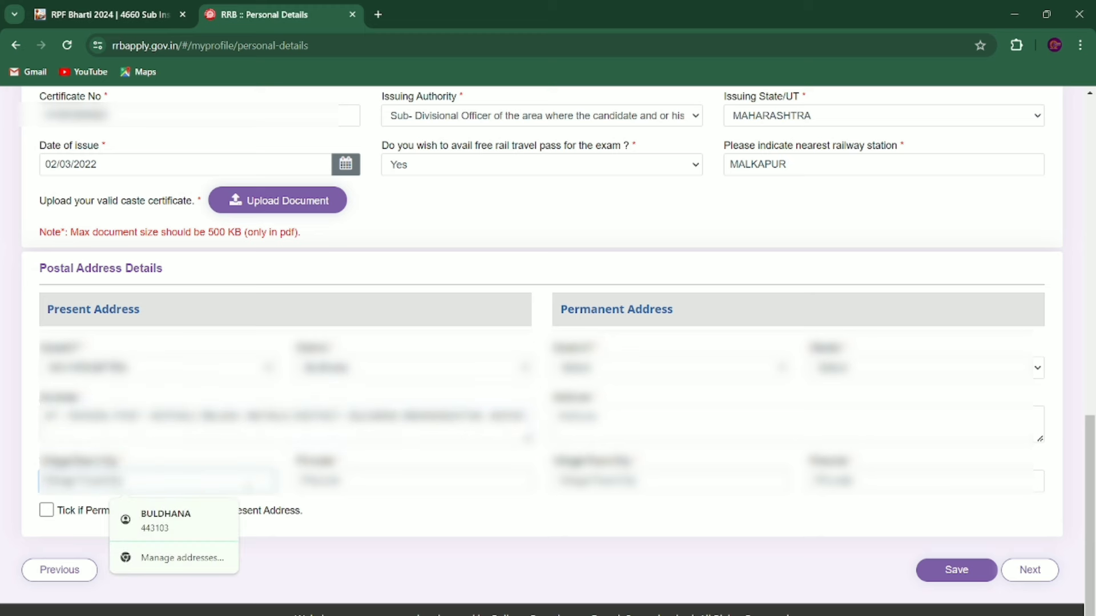
{"action": "type", "text": "MALKAPUR"}
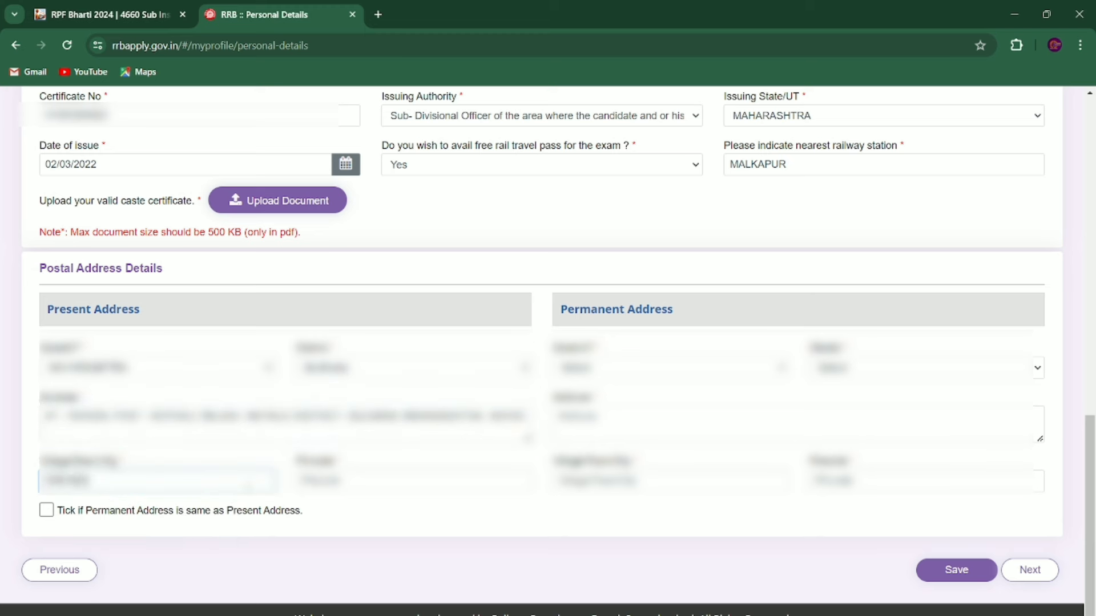
{"action": "left_click", "coordinate": [447, 483]}
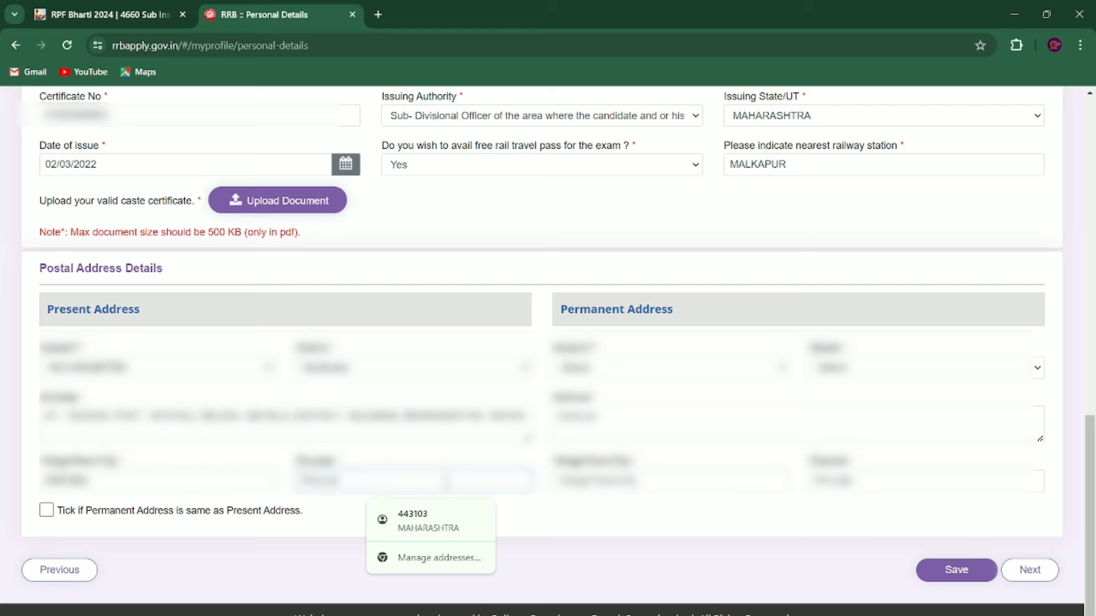
{"action": "type", "text": "443103"}
{"action": "left_click", "coordinate": [543, 545]}
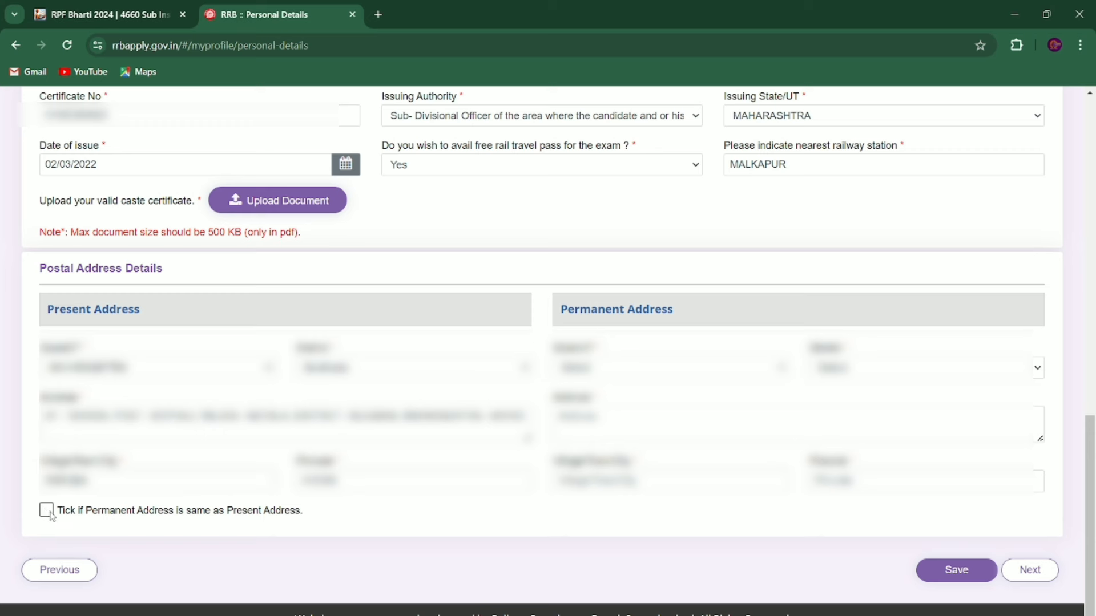
Step: Copy the present address into the permanent address, save personal details, and continue to Other Details
{"action": "left_click", "coordinate": [47, 511]}
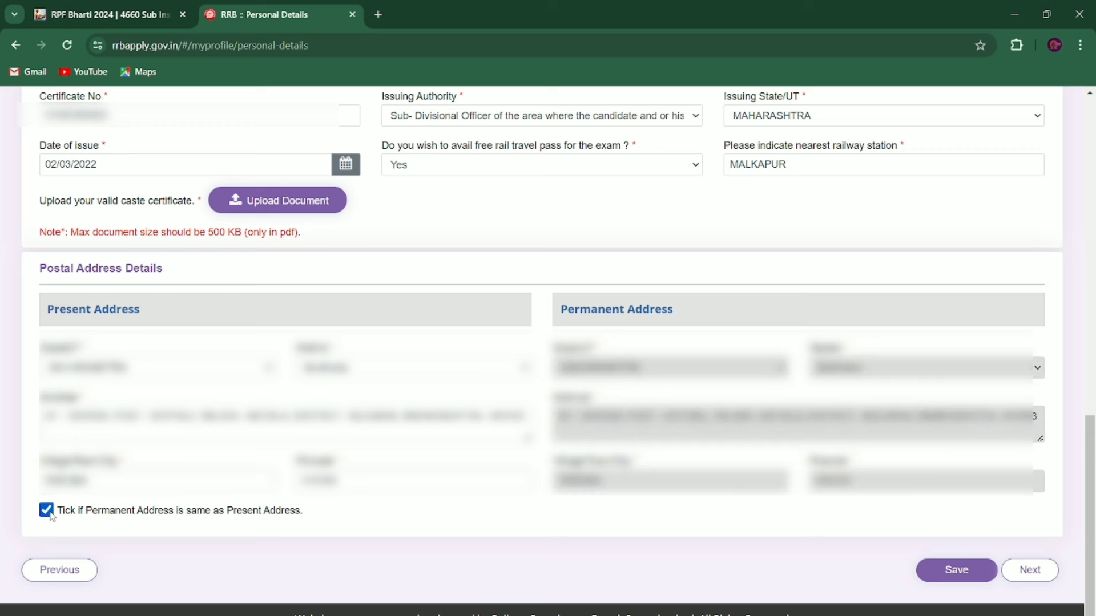
{"action": "left_click", "coordinate": [959, 571]}
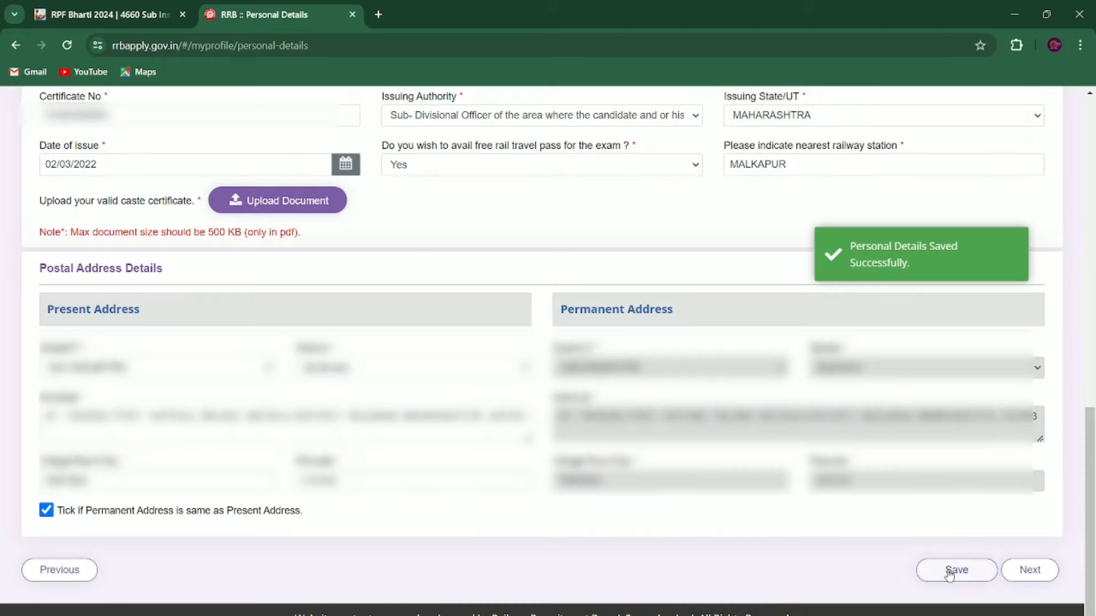
{"action": "left_click", "coordinate": [1027, 575]}
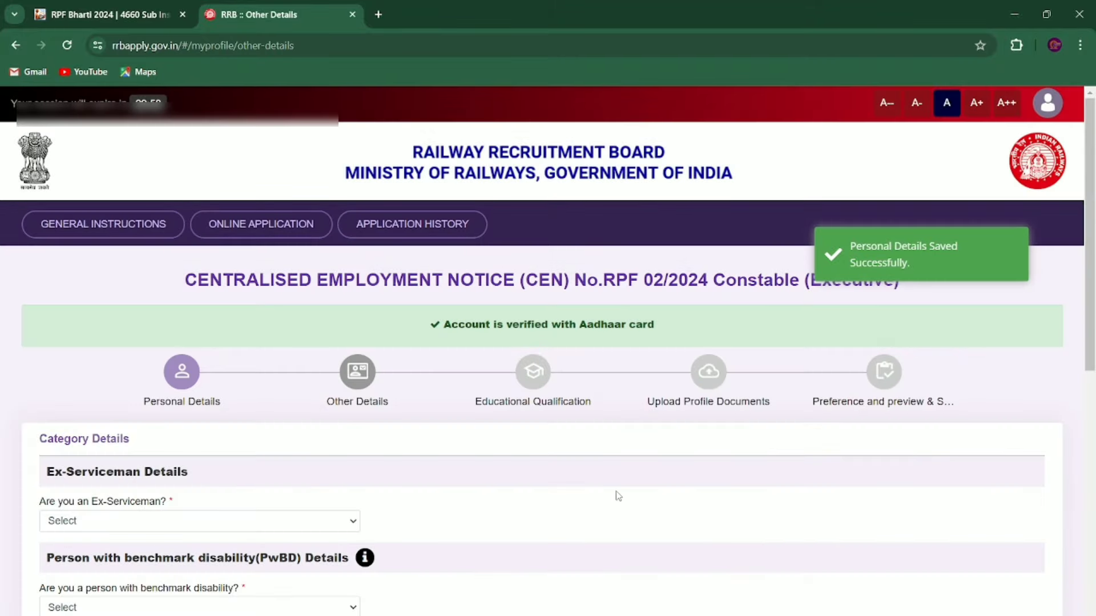
Step: Answer No to the Ex-Serviceman and benchmark disability questions
{"action": "scroll", "coordinate": [532, 454], "scroll_direction": "down", "scroll_amount": 3}
{"action": "scroll", "coordinate": [532, 453], "scroll_direction": "down", "scroll_amount": 3}
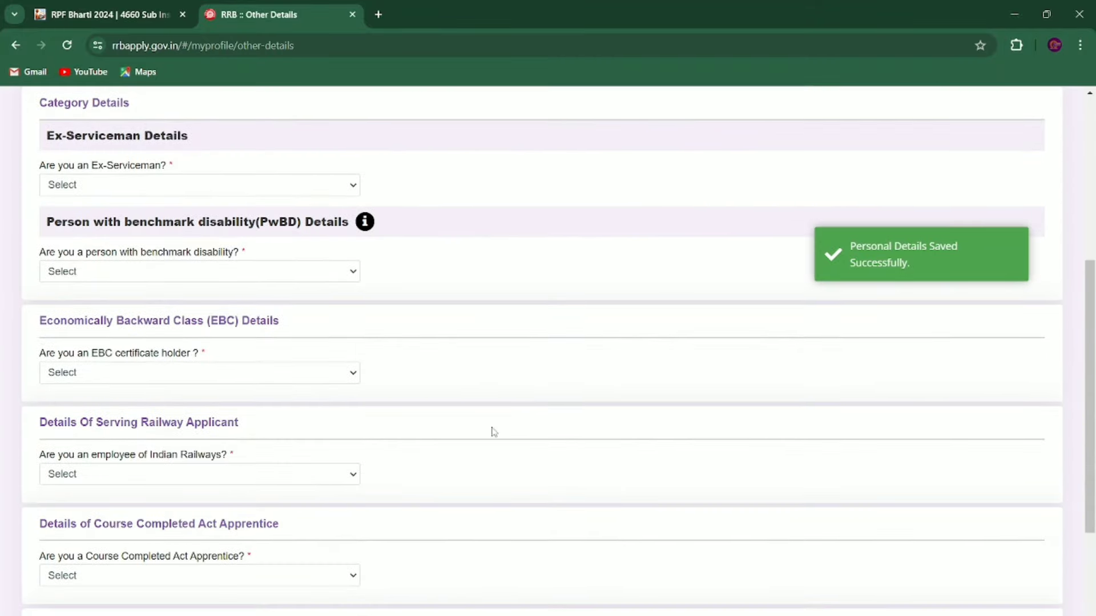
{"action": "left_click", "coordinate": [121, 188]}
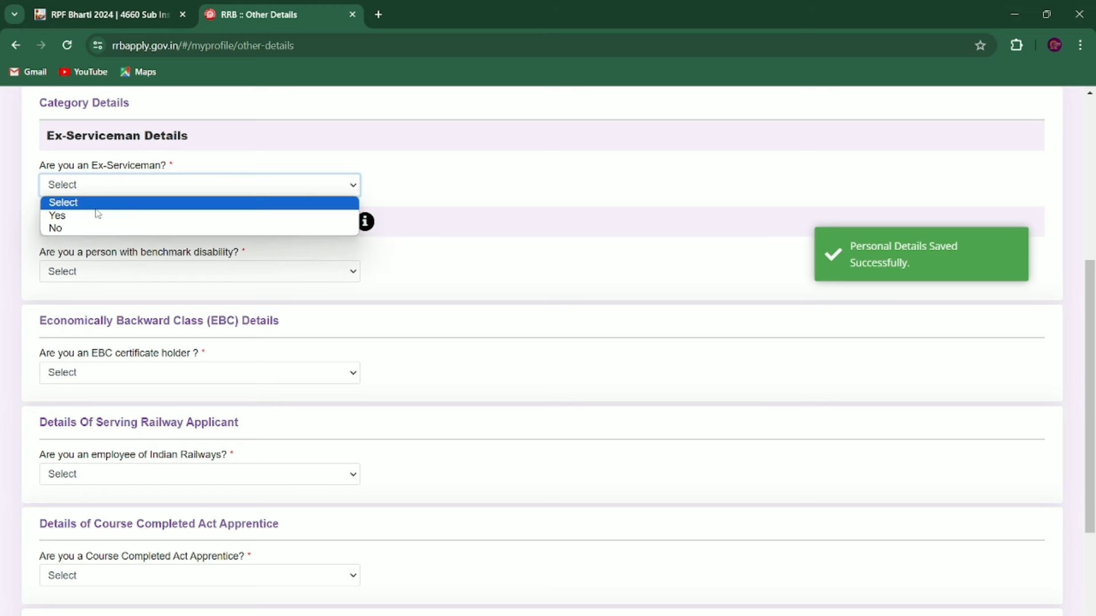
{"action": "left_click", "coordinate": [87, 228]}
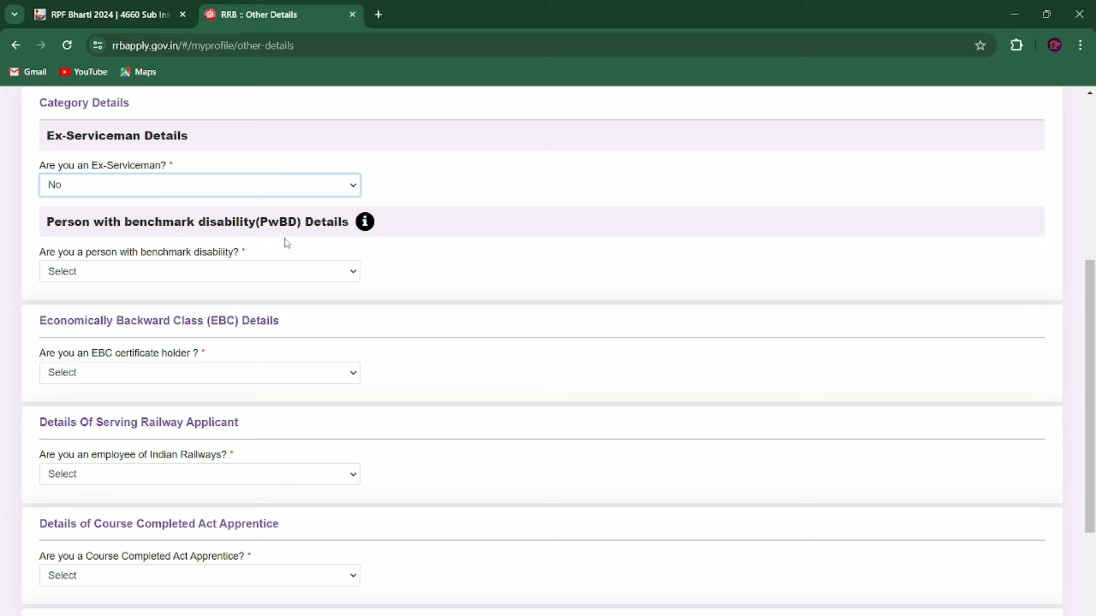
{"action": "left_click", "coordinate": [207, 271]}
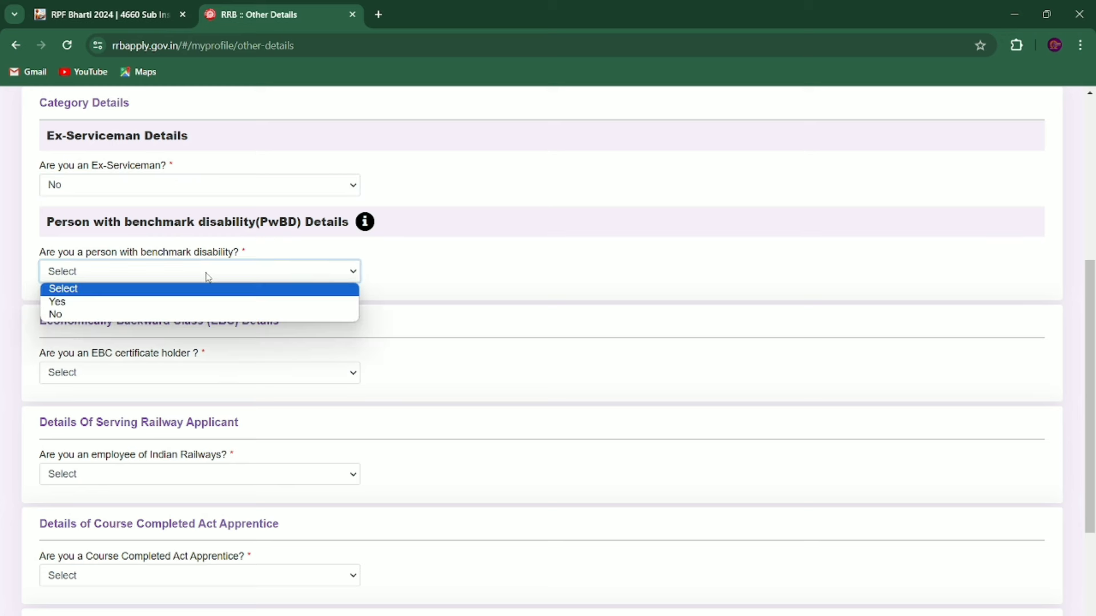
{"action": "left_click", "coordinate": [145, 314]}
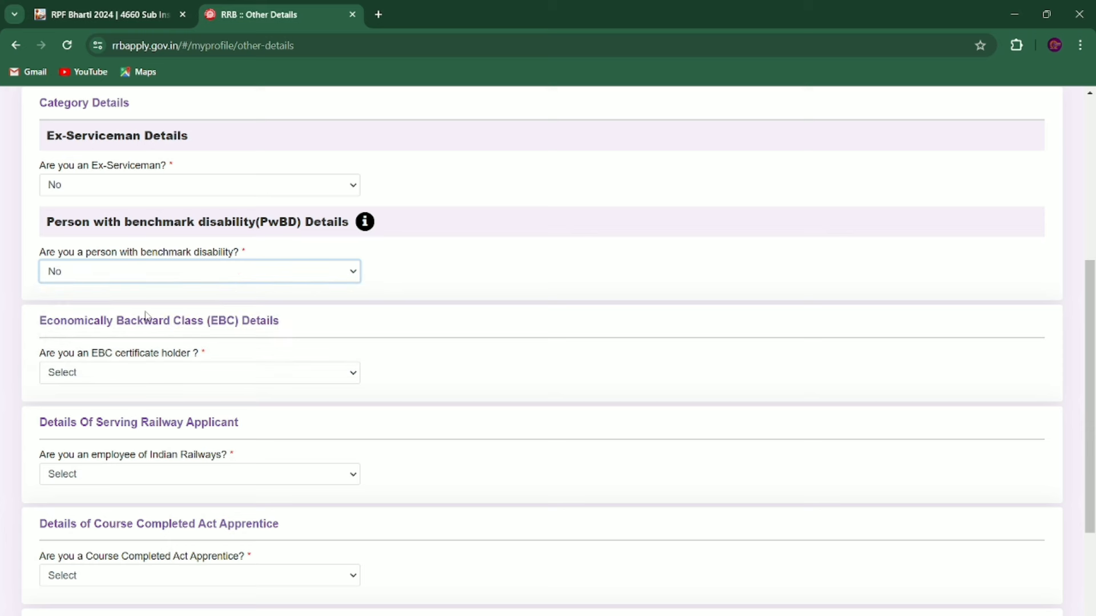
Step: Set EBC certificate holder to Yes, agree to the notice, then change it to No
{"action": "left_click", "coordinate": [129, 376]}
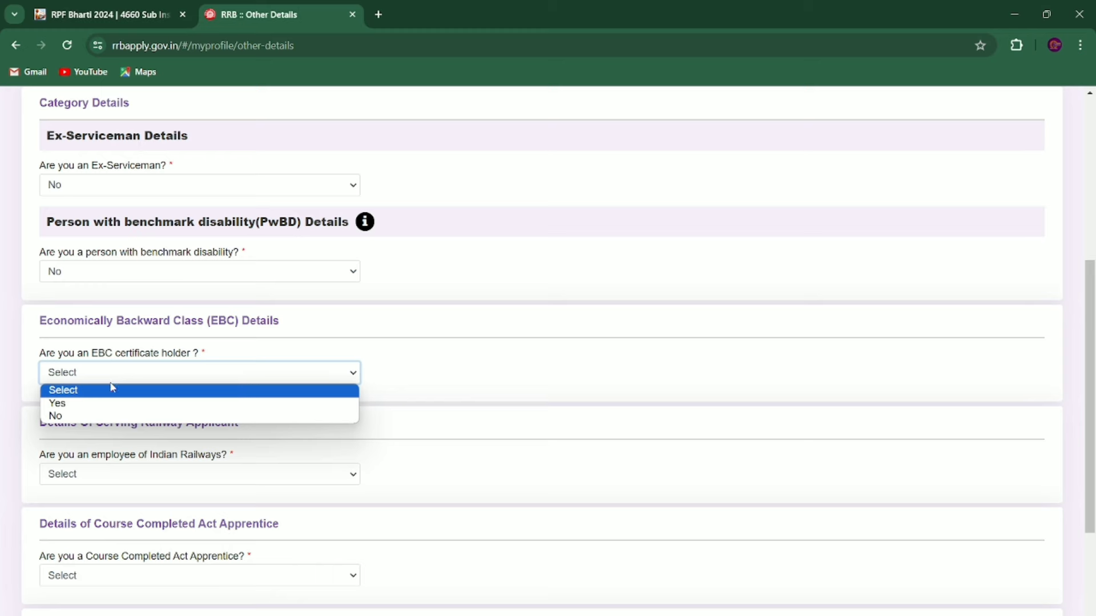
{"action": "left_click", "coordinate": [74, 406]}
{"action": "left_click", "coordinate": [528, 491]}
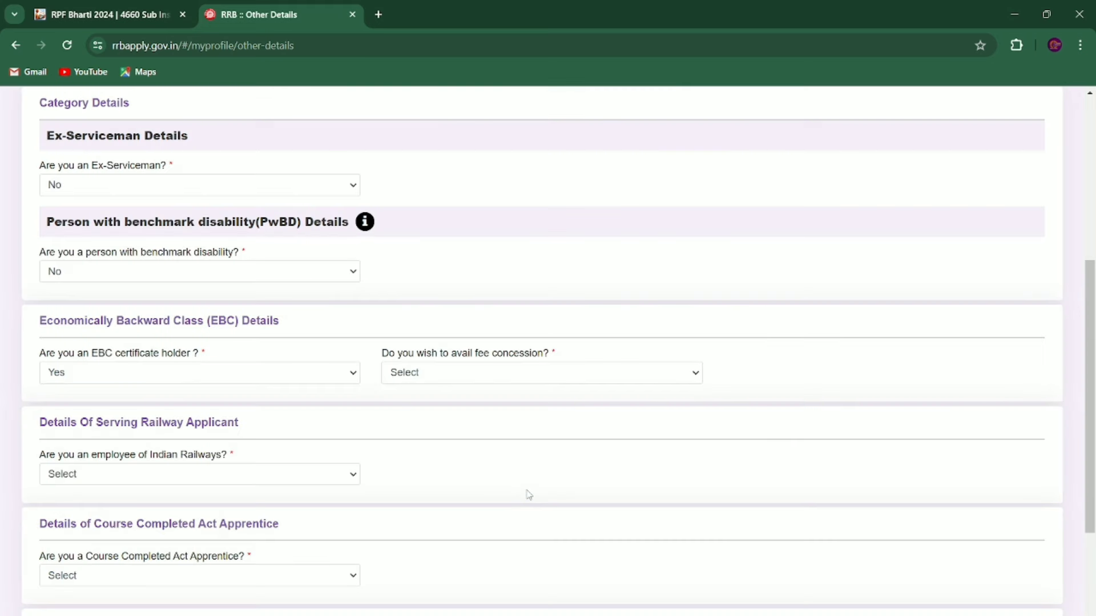
{"action": "left_click", "coordinate": [209, 374]}
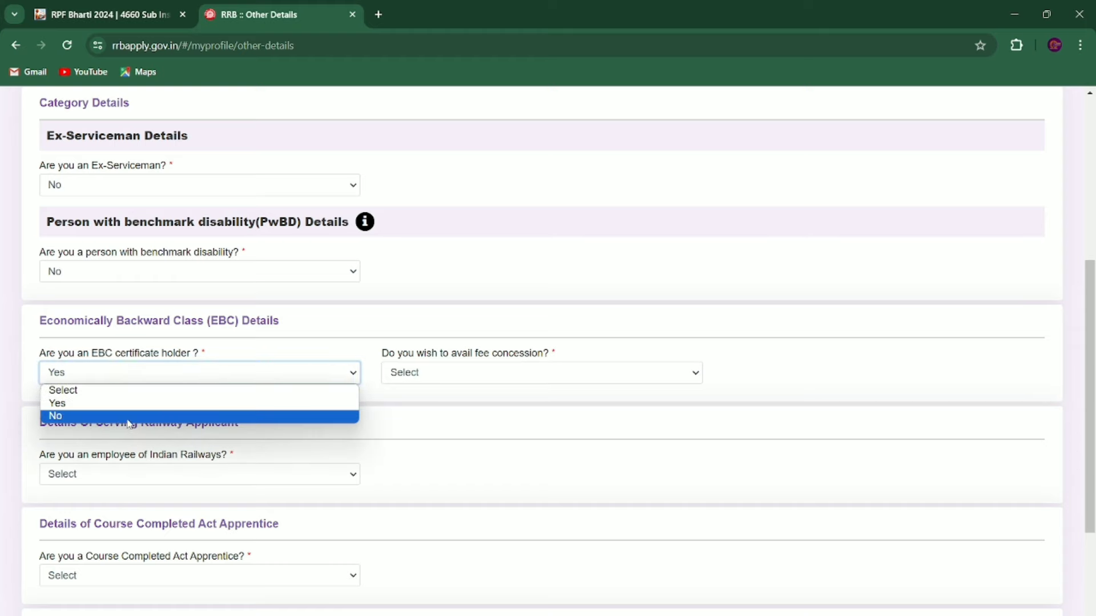
{"action": "left_click", "coordinate": [122, 416]}
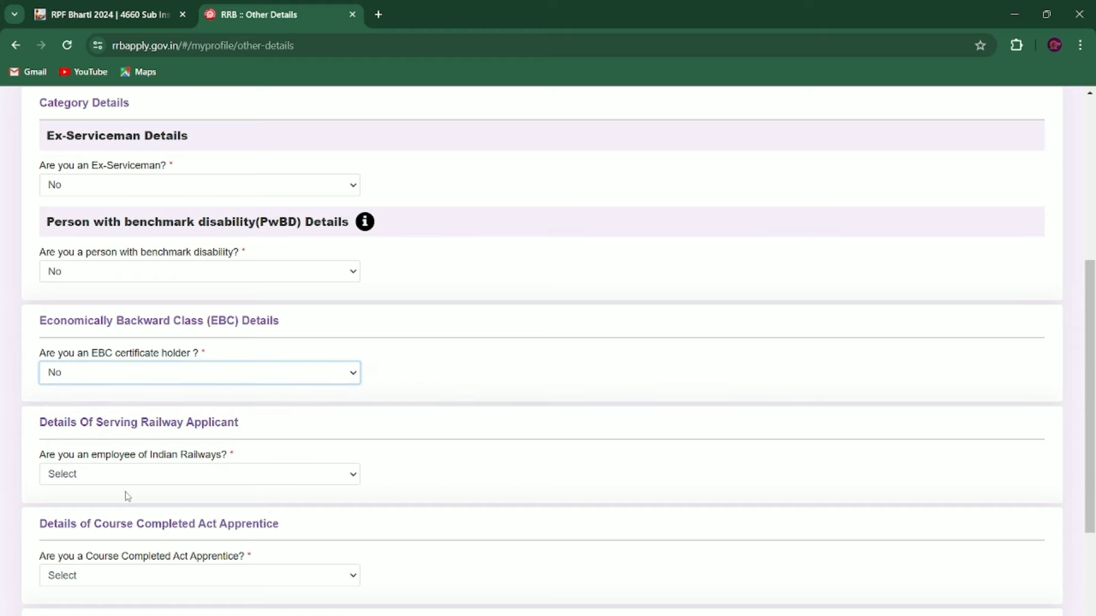
{"action": "scroll", "coordinate": [128, 496], "scroll_direction": "down", "scroll_amount": 2}
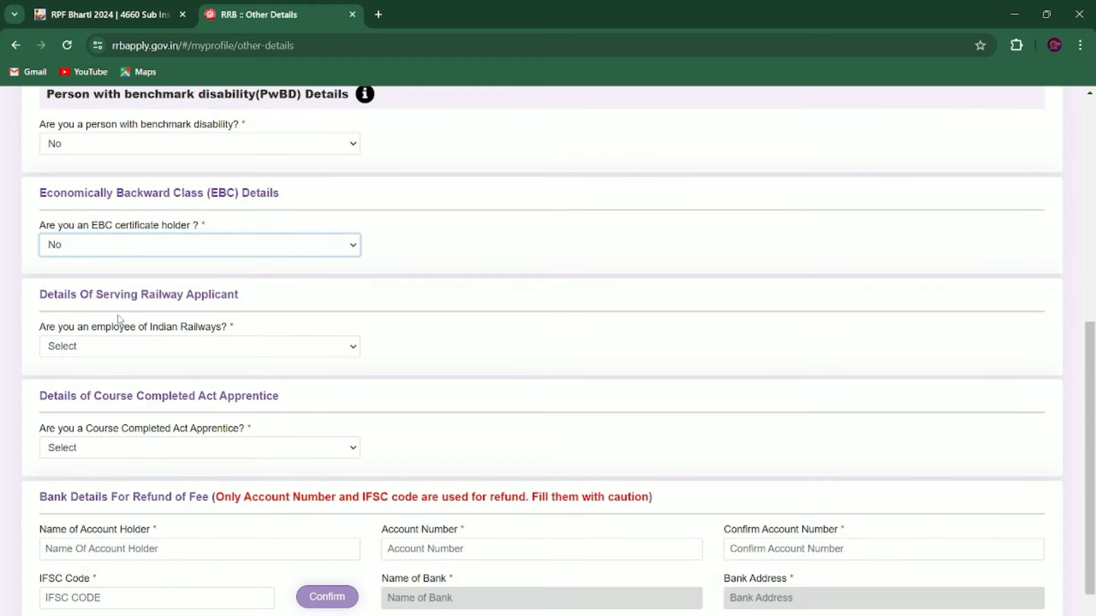
Step: Answer No for railway employee and Act Apprentice, with current organization Not Applicable
{"action": "left_click", "coordinate": [201, 344]}
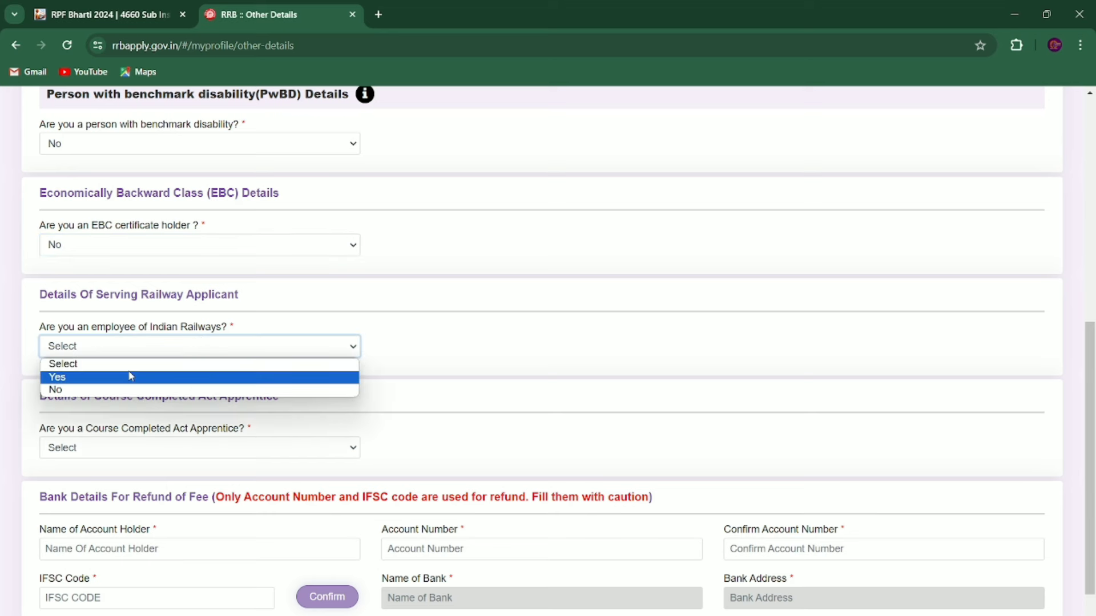
{"action": "left_click", "coordinate": [98, 390]}
{"action": "scroll", "coordinate": [99, 389], "scroll_direction": "down", "scroll_amount": 2}
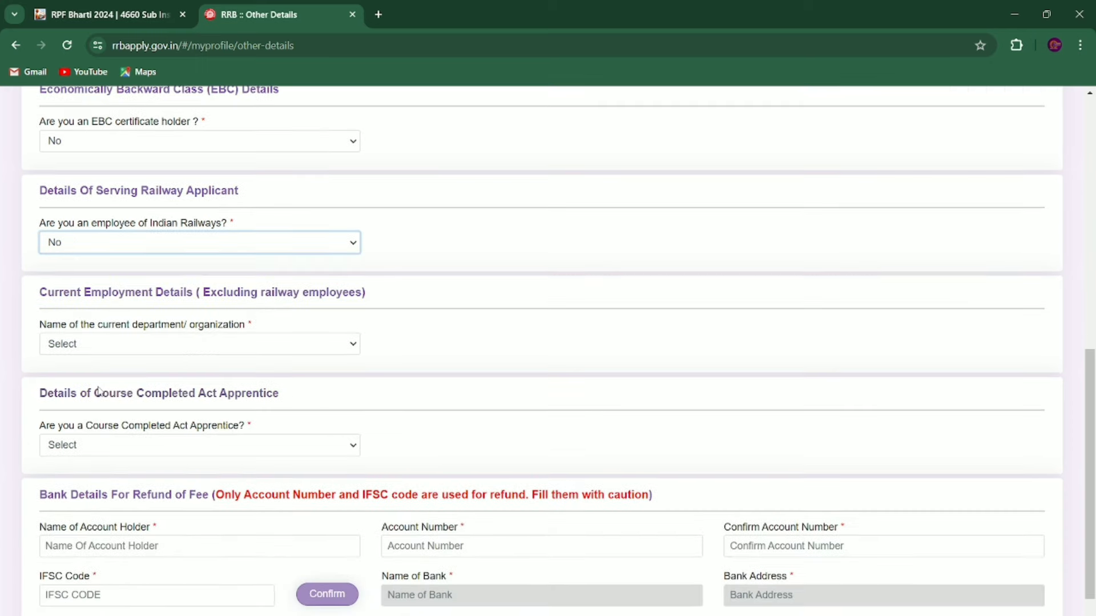
{"action": "left_click", "coordinate": [142, 346]}
{"action": "left_click", "coordinate": [128, 374]}
{"action": "scroll", "coordinate": [117, 285], "scroll_direction": "down", "scroll_amount": 2}
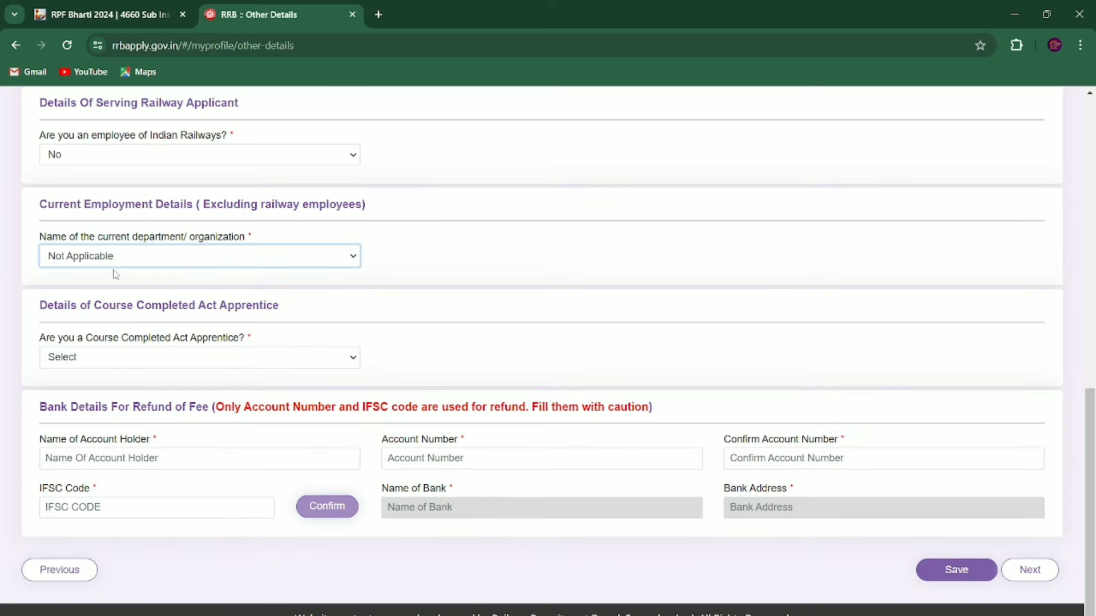
{"action": "left_click", "coordinate": [124, 363]}
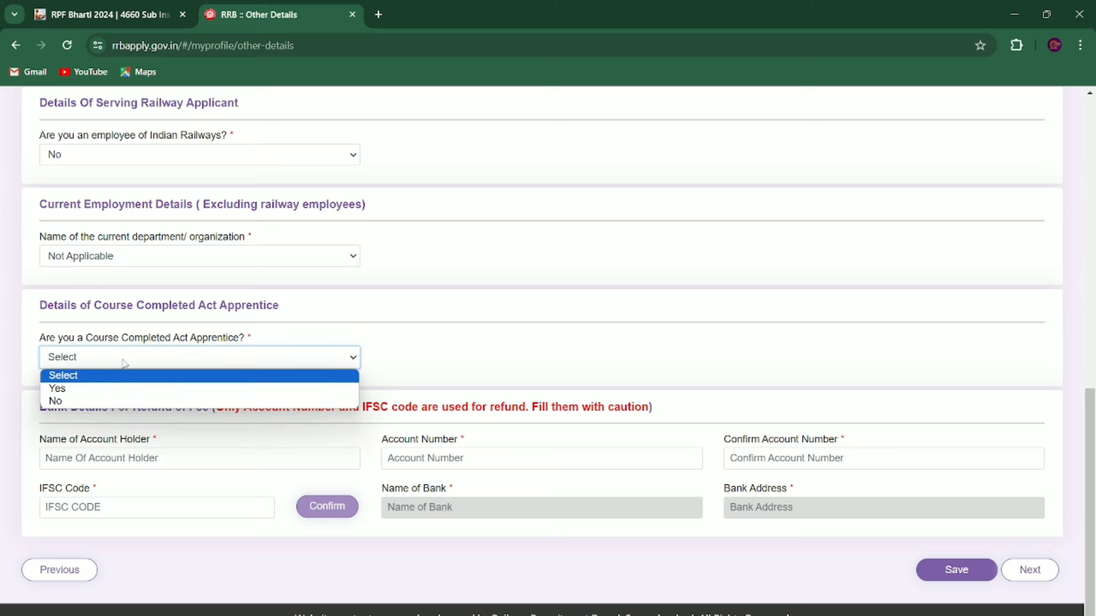
{"action": "left_click", "coordinate": [85, 403]}
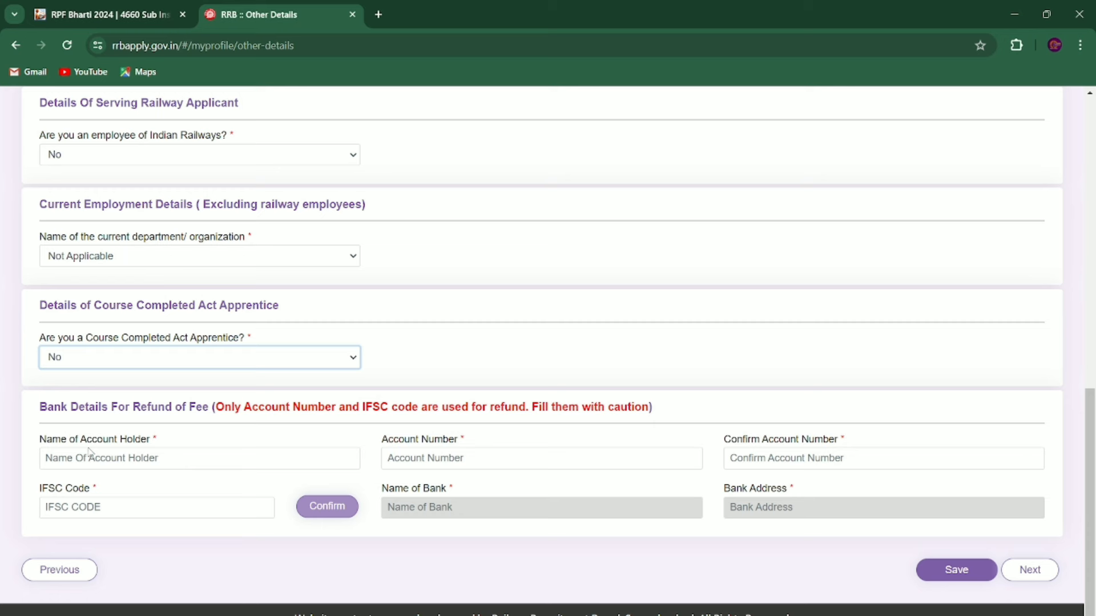
Step: Enter the account holder's name, account number and IFSC code, verify it, and save Other Details
{"action": "left_click", "coordinate": [125, 465]}
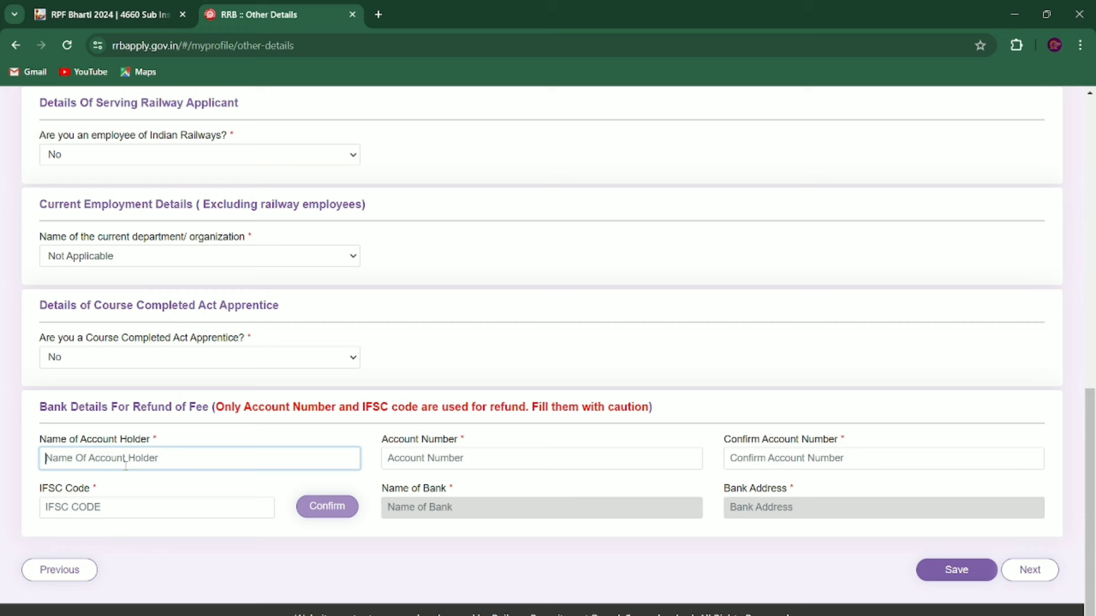
{"action": "left_click", "coordinate": [419, 466]}
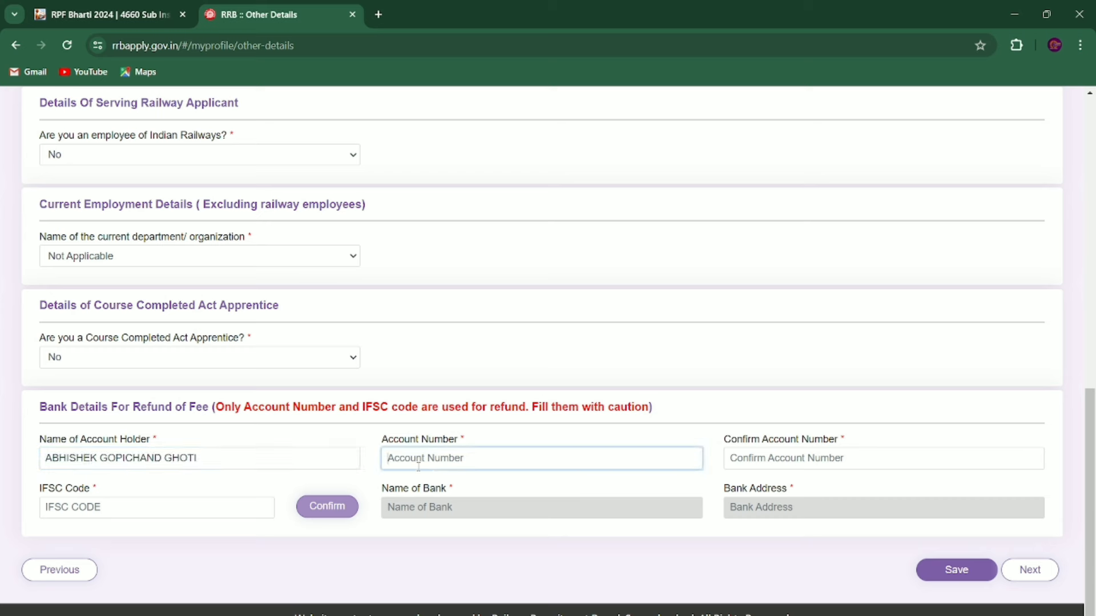
{"action": "left_click", "coordinate": [146, 518]}
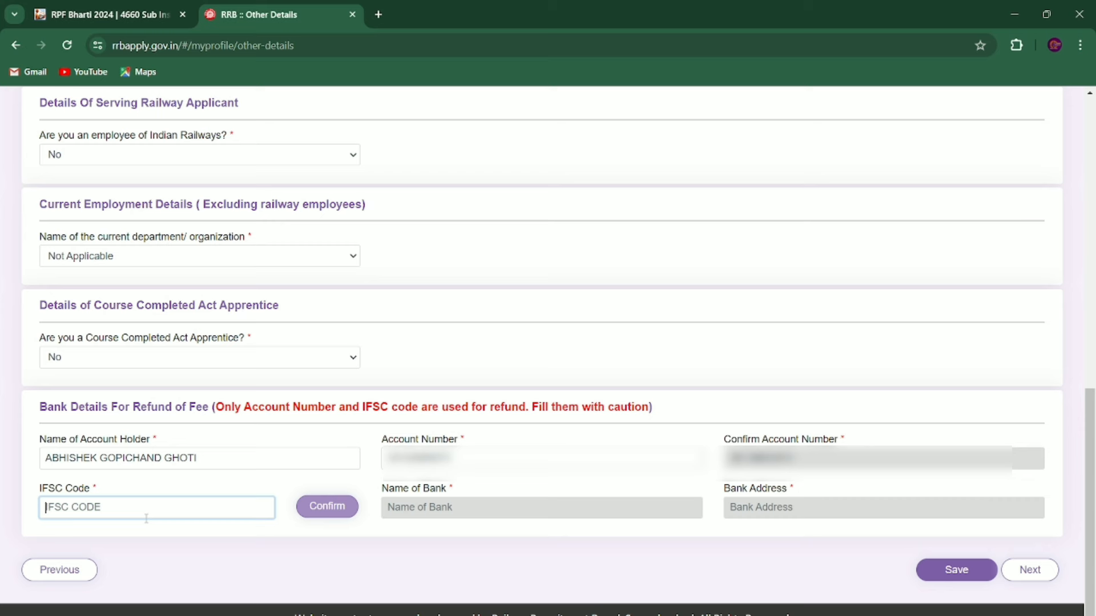
{"action": "key", "text": "ctrl+v"}
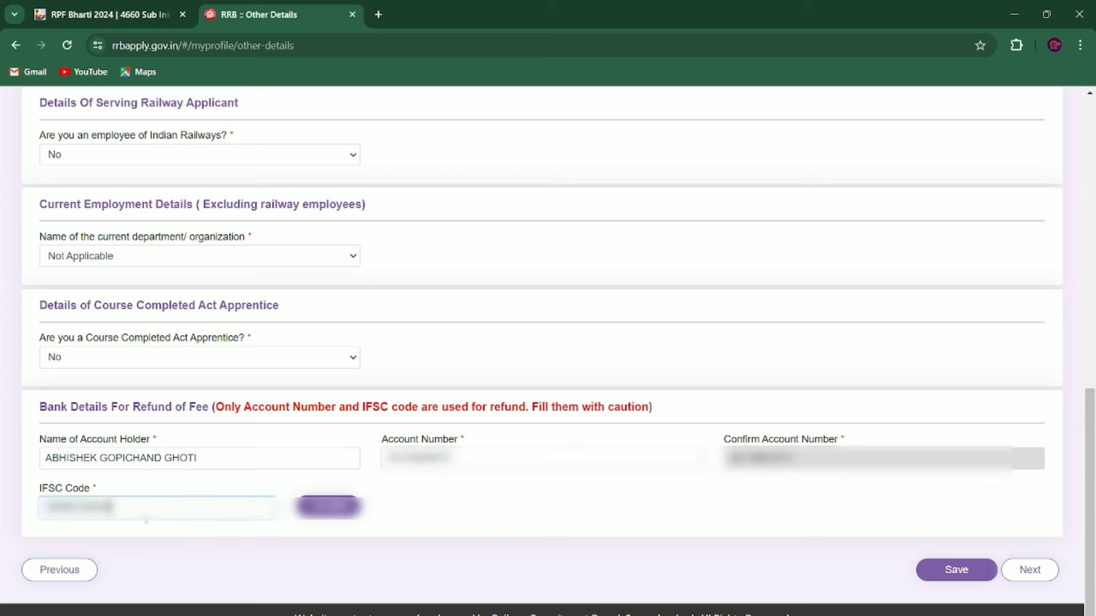
{"action": "left_click", "coordinate": [331, 507]}
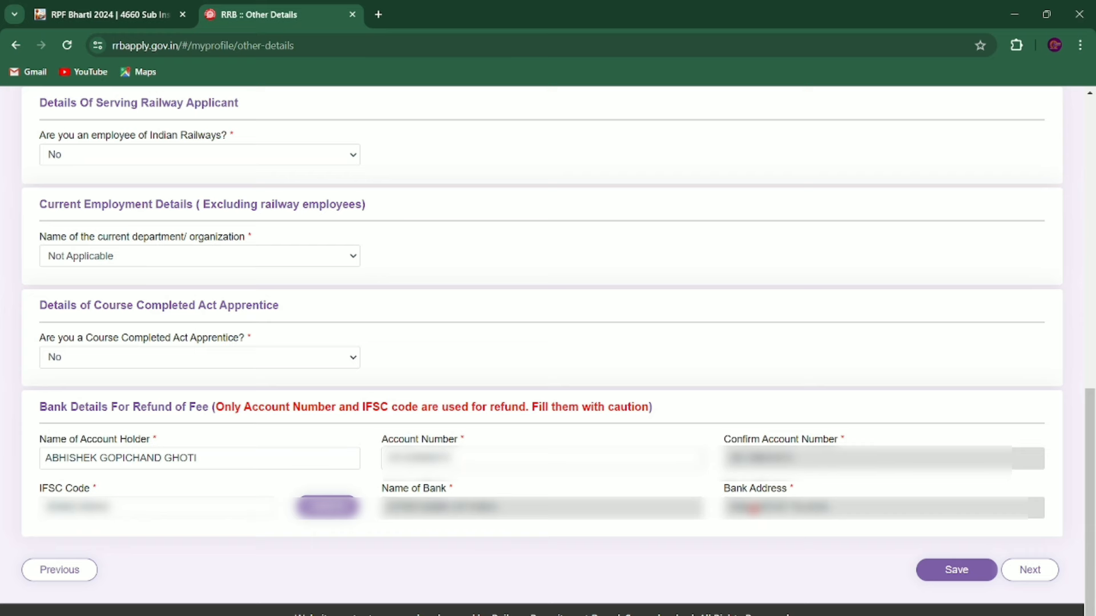
{"action": "left_click", "coordinate": [956, 570]}
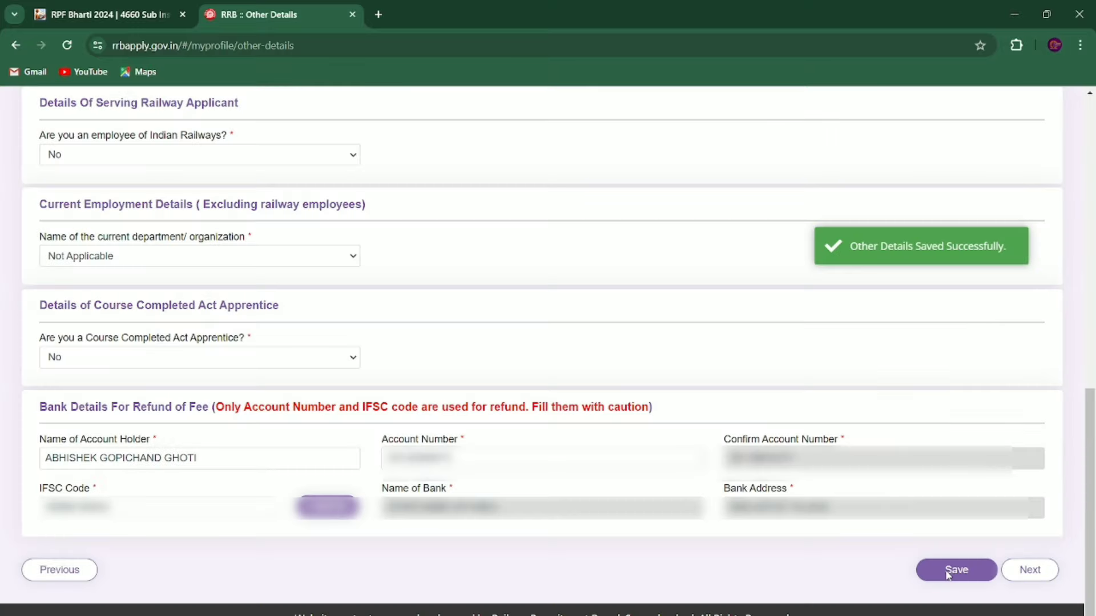
{"action": "left_click", "coordinate": [1031, 570]}
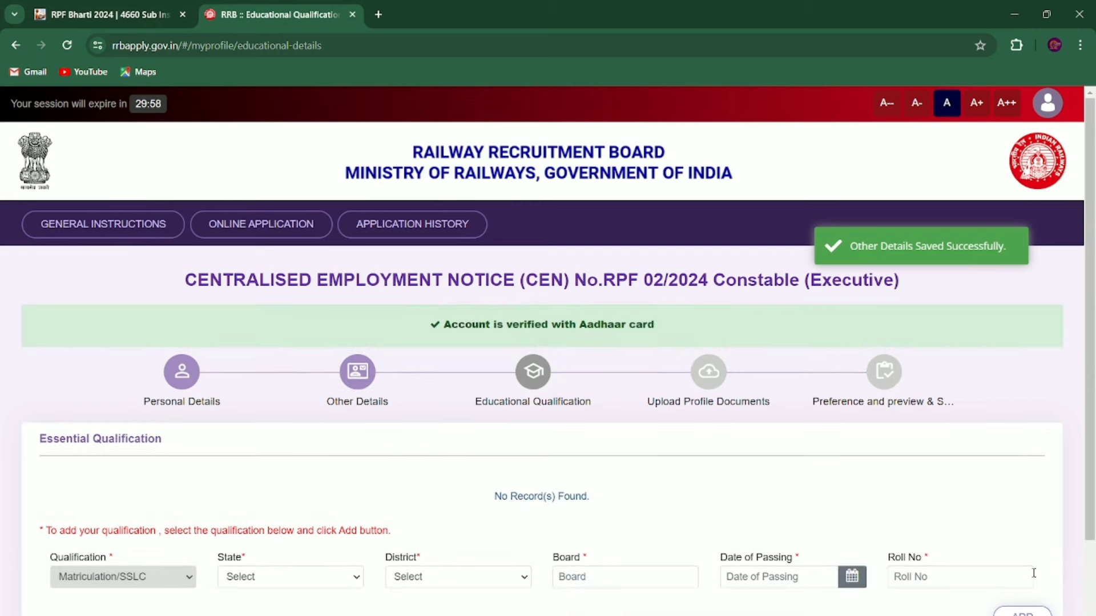
Step: Set the Matriculation record's state to MAHARASHTRA and district to Buldhana
{"action": "scroll", "coordinate": [675, 470], "scroll_direction": "down", "scroll_amount": 2}
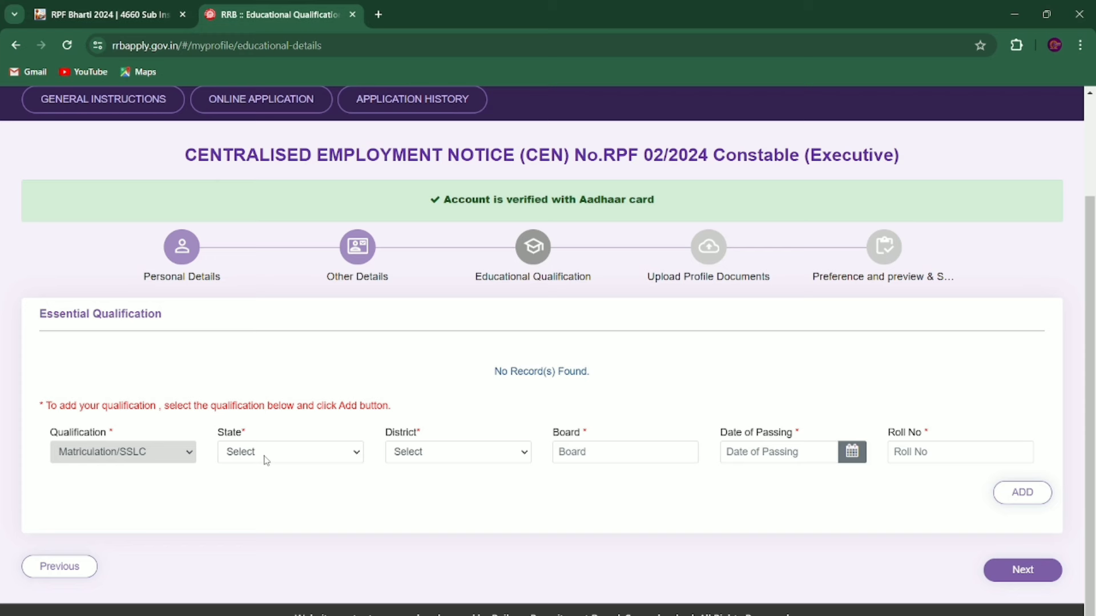
{"action": "left_click", "coordinate": [265, 460]}
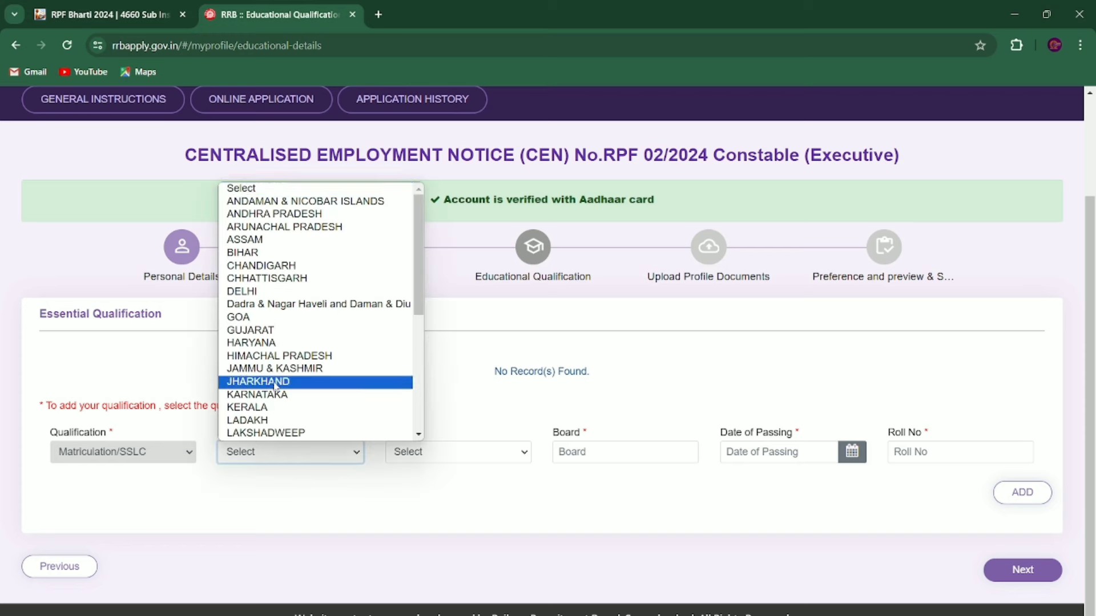
{"action": "scroll", "coordinate": [291, 368], "scroll_direction": "down", "scroll_amount": 3}
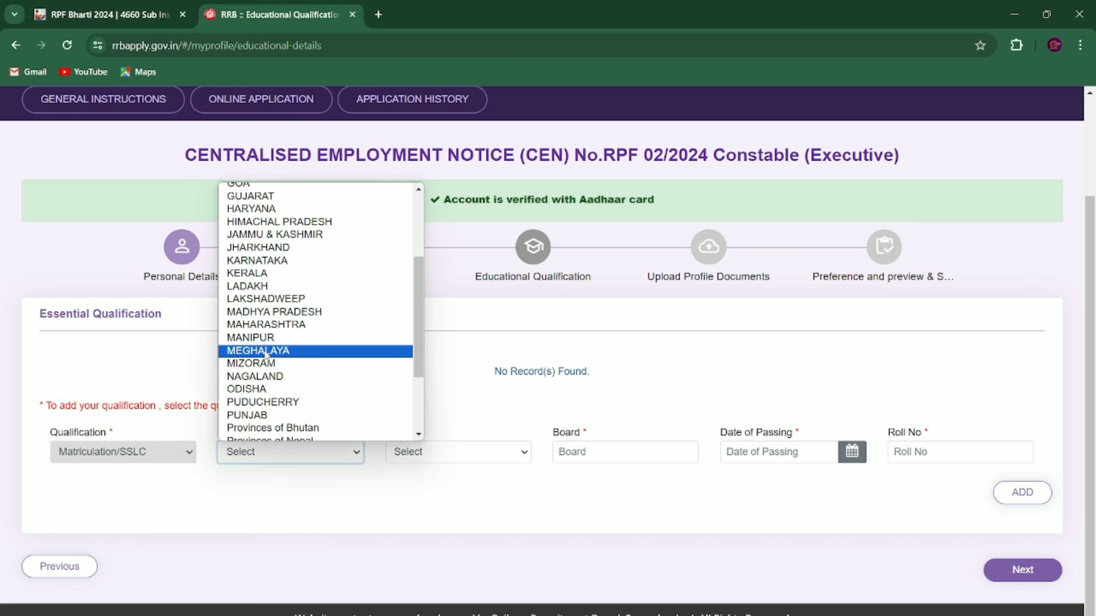
{"action": "left_click", "coordinate": [287, 320]}
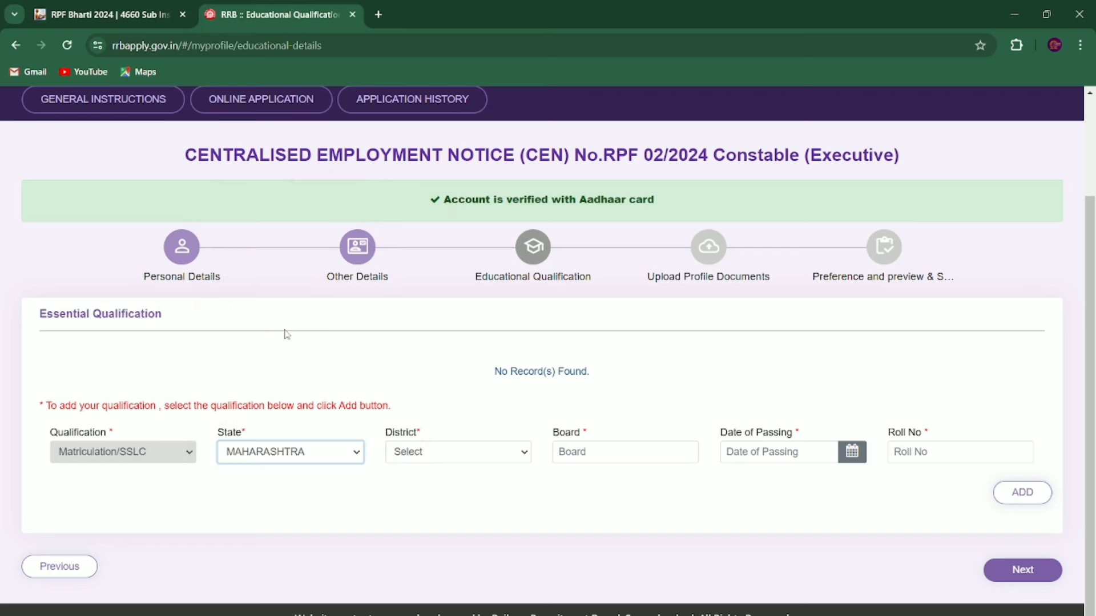
{"action": "left_click", "coordinate": [437, 460]}
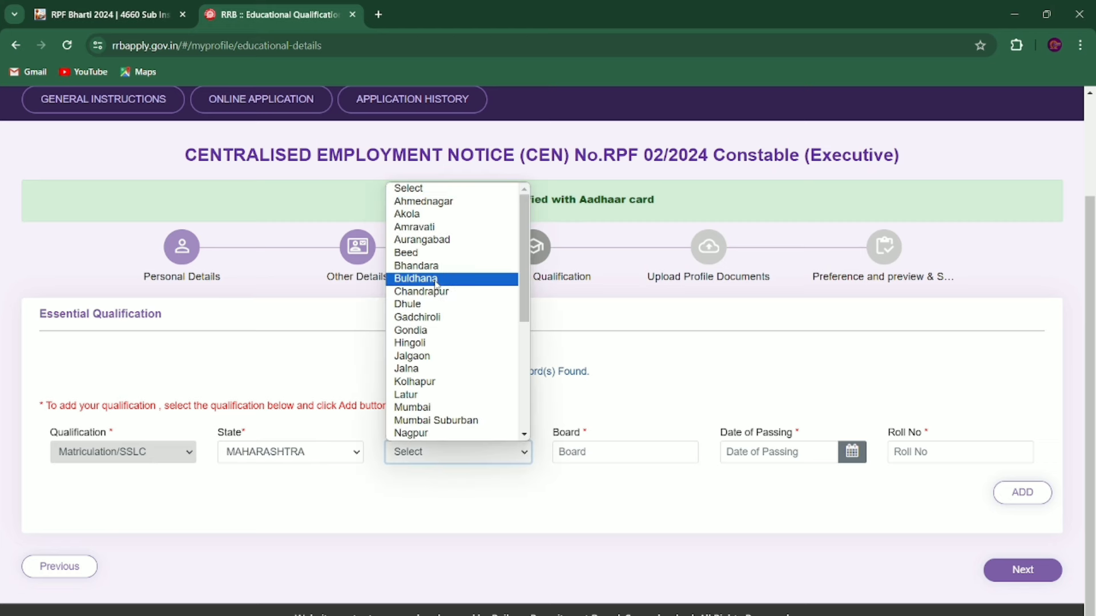
{"action": "left_click", "coordinate": [436, 281]}
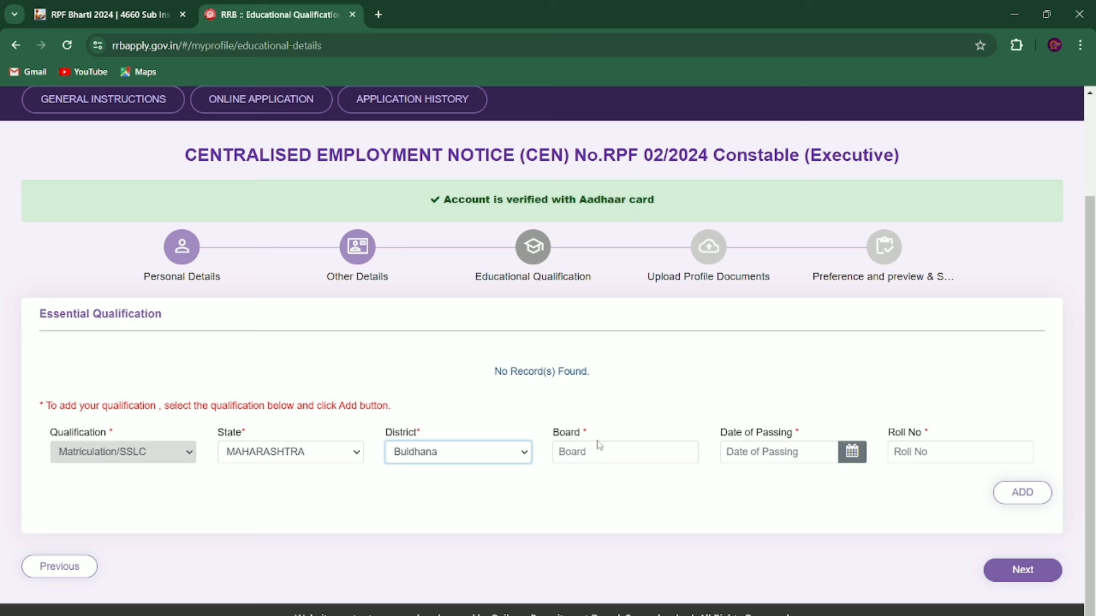
Step: Enter MAHARASHTRA STATE BOARD, passing date 08/06/2019 and the roll number, then add the record
{"action": "left_click", "coordinate": [591, 468]}
{"action": "left_click", "coordinate": [588, 454]}
{"action": "type", "text": "MAHARASHTRA STATE BOARD"}
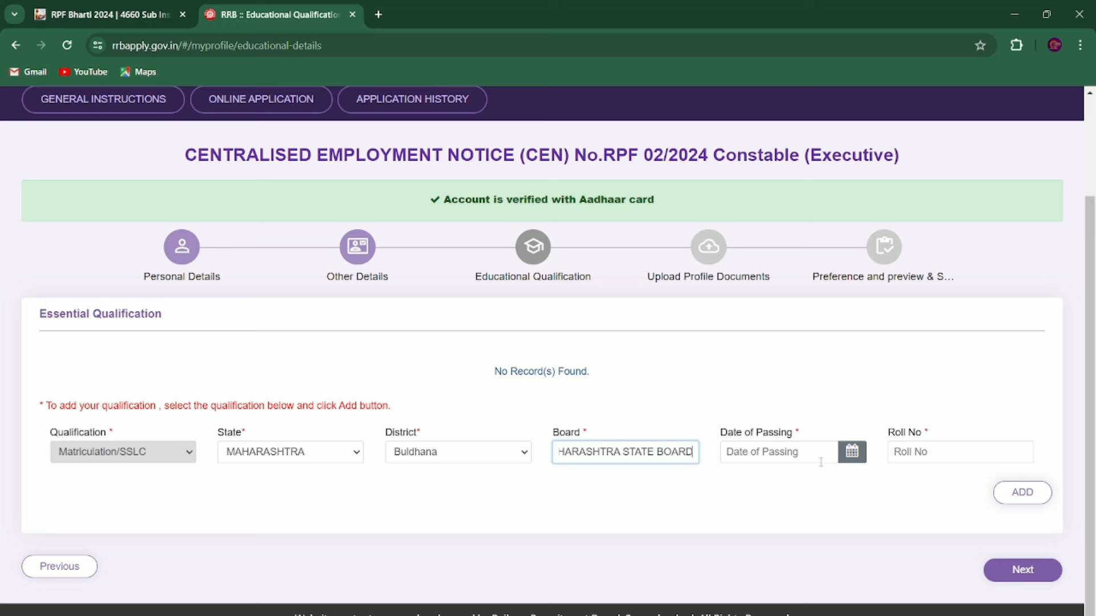
{"action": "left_click", "coordinate": [821, 460]}
{"action": "type", "text": "08/06/2019"}
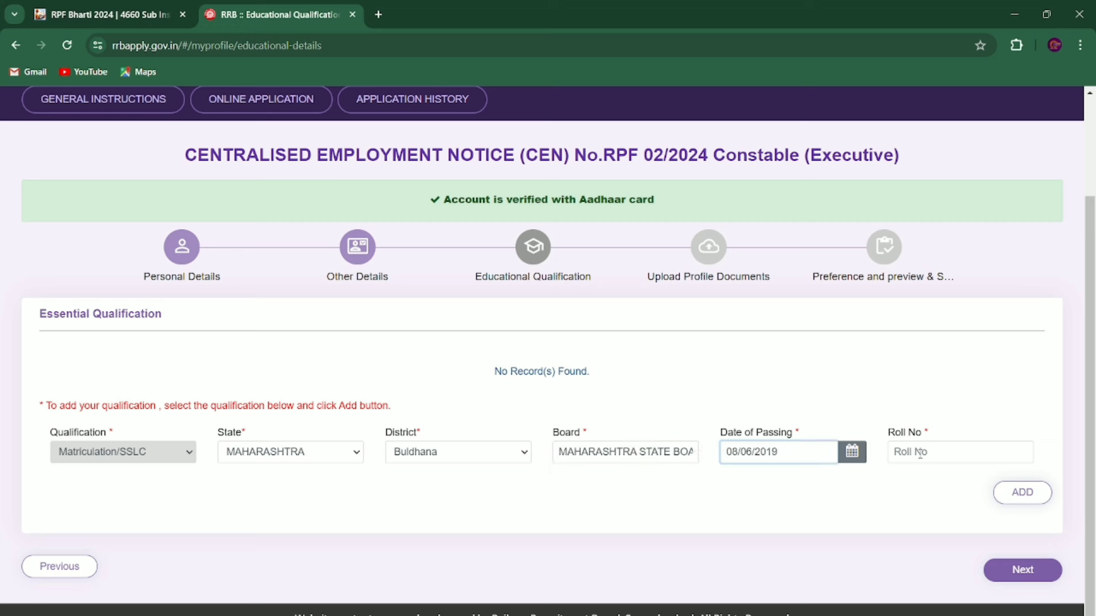
{"action": "left_click", "coordinate": [920, 454]}
{"action": "key", "text": "ctrl+v"}
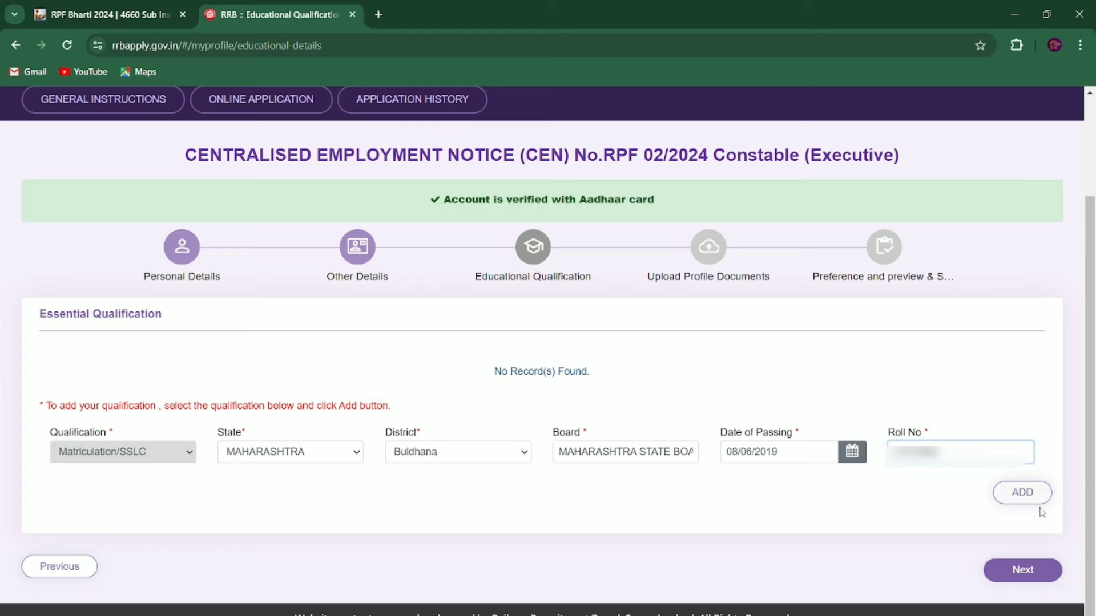
{"action": "left_click", "coordinate": [1025, 495]}
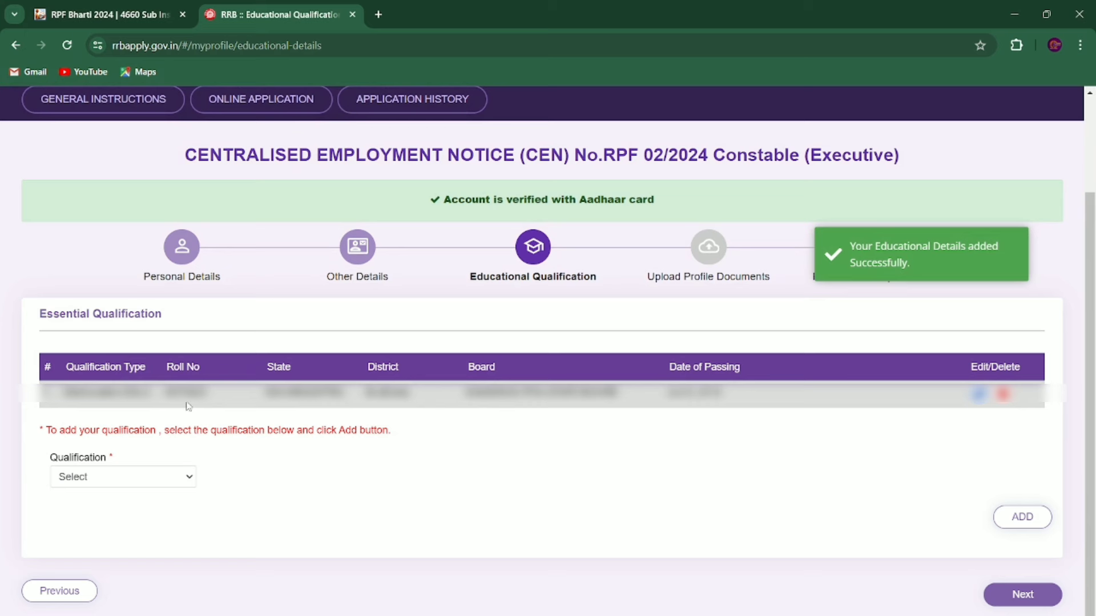
Step: Check the qualification type options and leave them unchanged
{"action": "left_click", "coordinate": [106, 477]}
{"action": "left_click", "coordinate": [106, 477]}
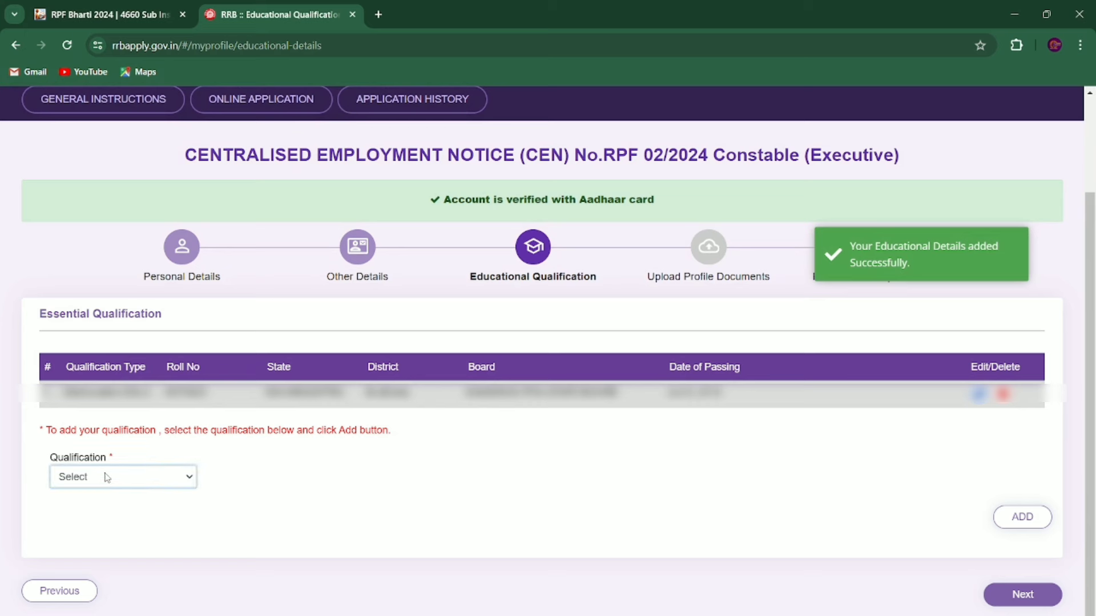
{"action": "left_click", "coordinate": [106, 477]}
{"action": "left_click", "coordinate": [343, 520]}
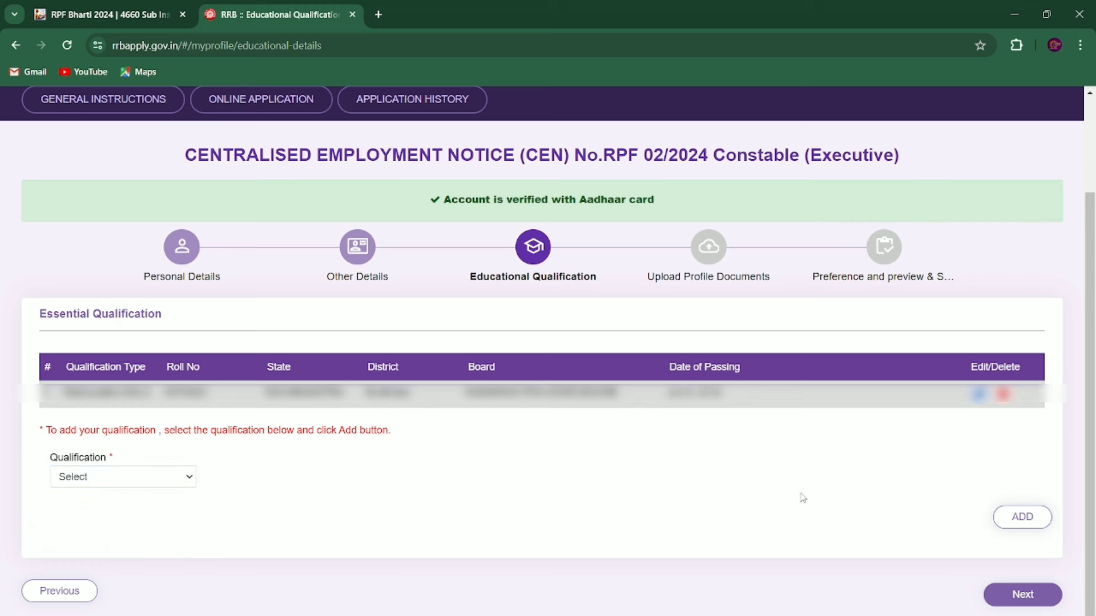
{"action": "left_click", "coordinate": [1008, 588]}
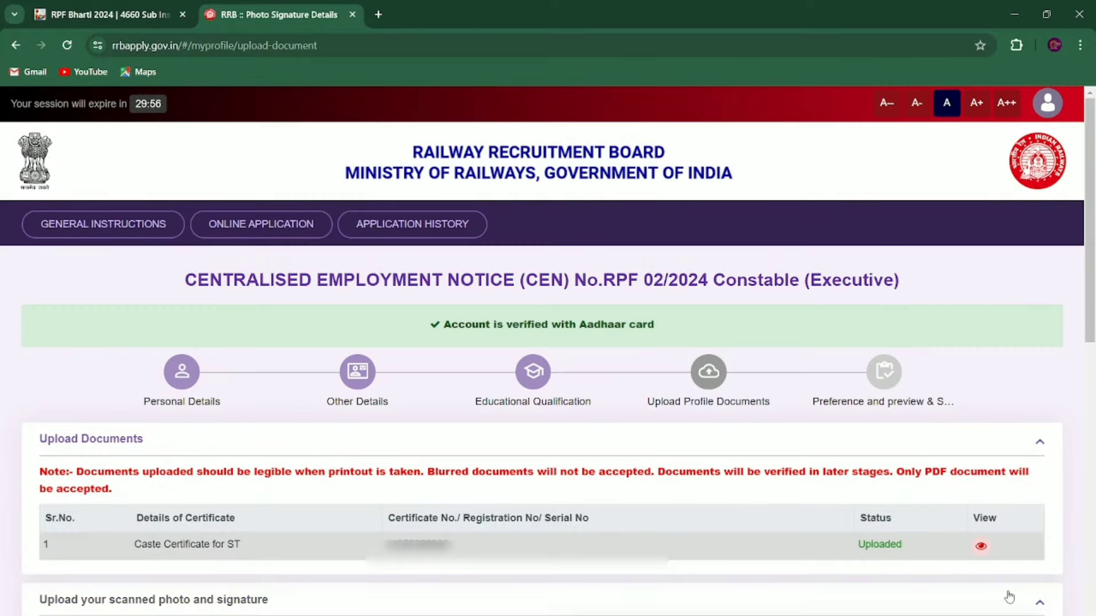
{"action": "scroll", "coordinate": [1008, 595], "scroll_direction": "down", "scroll_amount": 3}
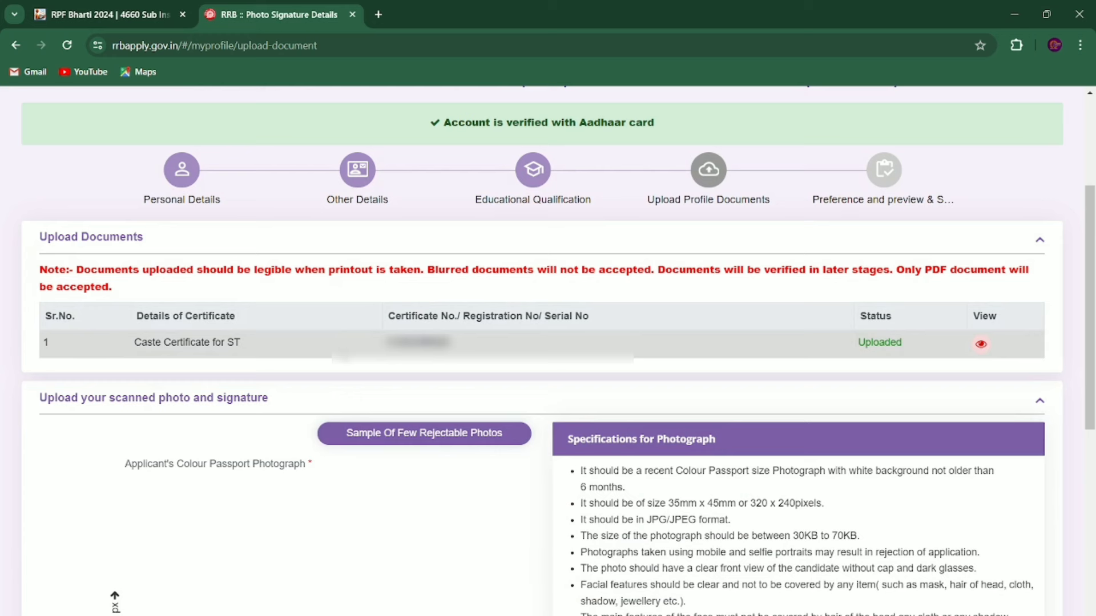
{"action": "scroll", "coordinate": [1016, 343], "scroll_direction": "down", "scroll_amount": 5}
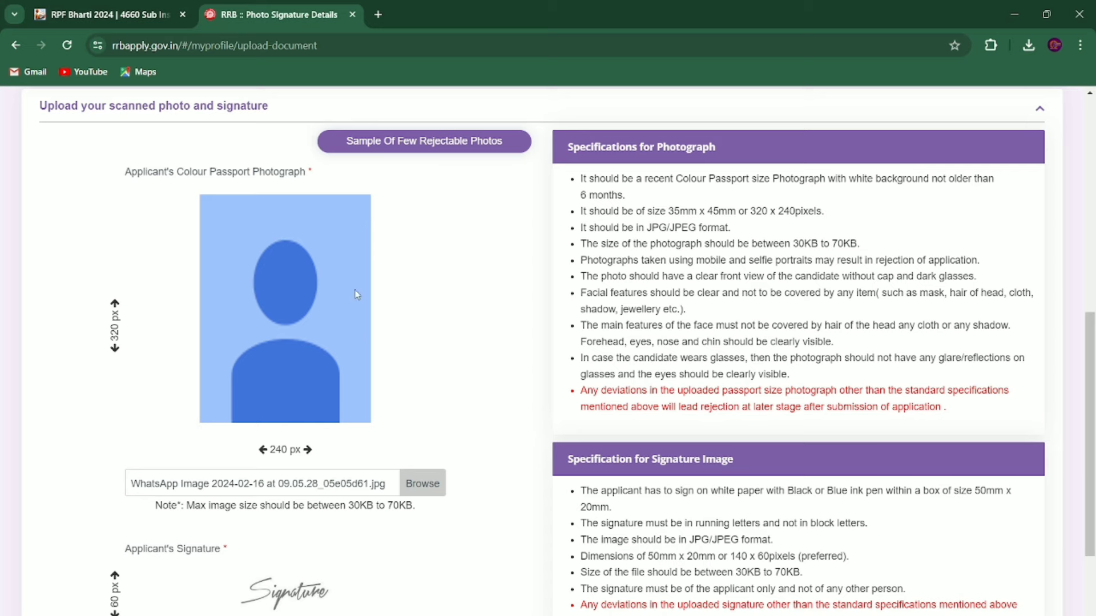
{"action": "left_click", "coordinate": [434, 146]}
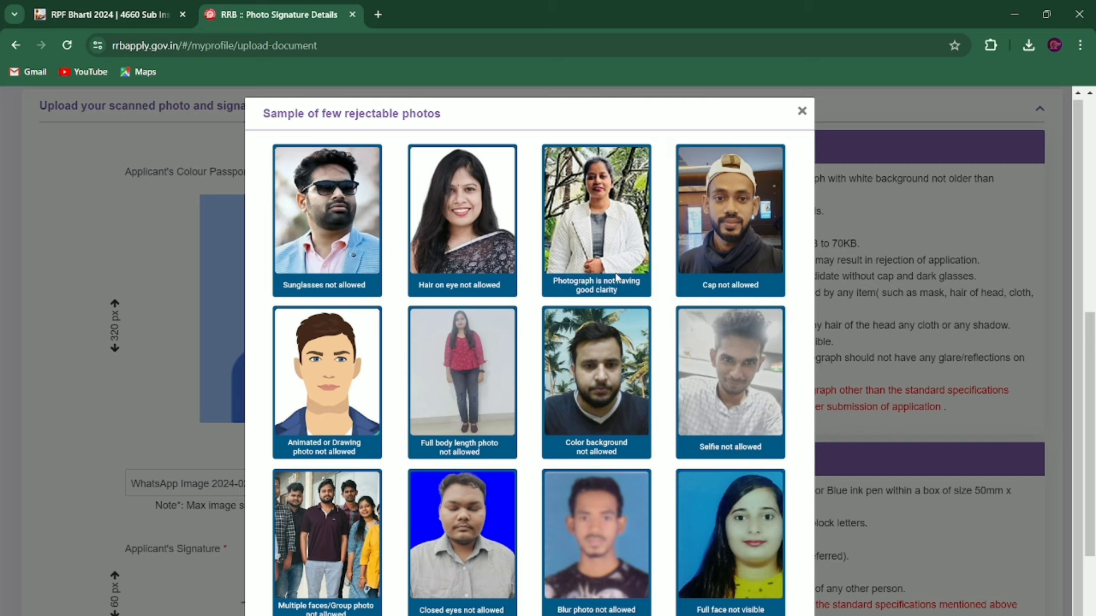
{"action": "left_click", "coordinate": [801, 111]}
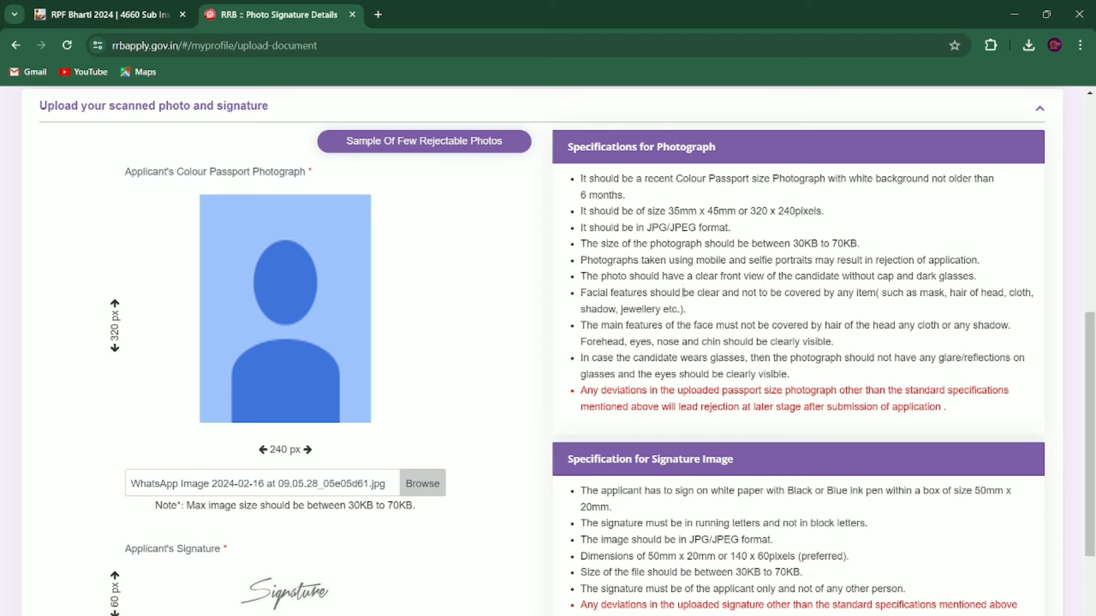
{"action": "scroll", "coordinate": [681, 342], "scroll_direction": "down", "scroll_amount": 1}
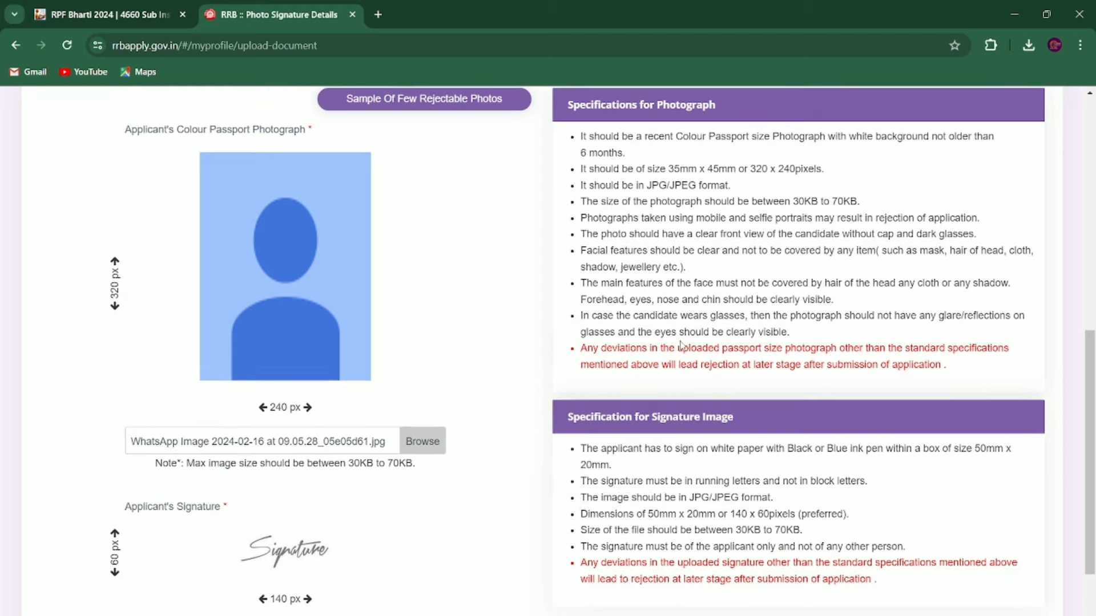
Step: Upload HN (1).jpg as the passport photo and accept its crop
{"action": "left_click", "coordinate": [417, 447]}
{"action": "key", "text": "Escape"}
{"action": "left_click", "coordinate": [423, 487]}
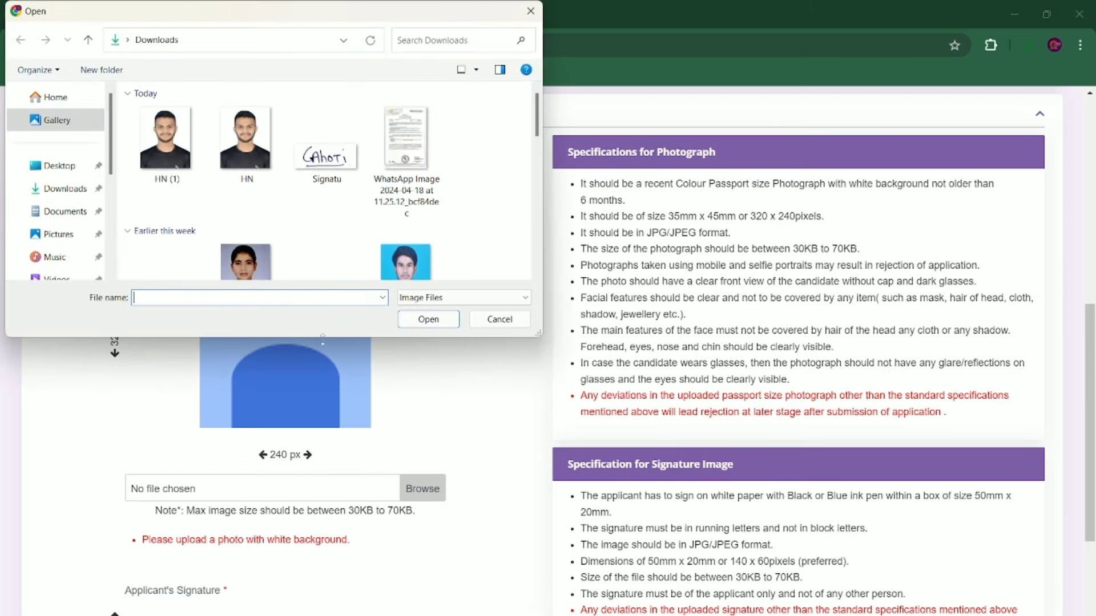
{"action": "left_click", "coordinate": [161, 178]}
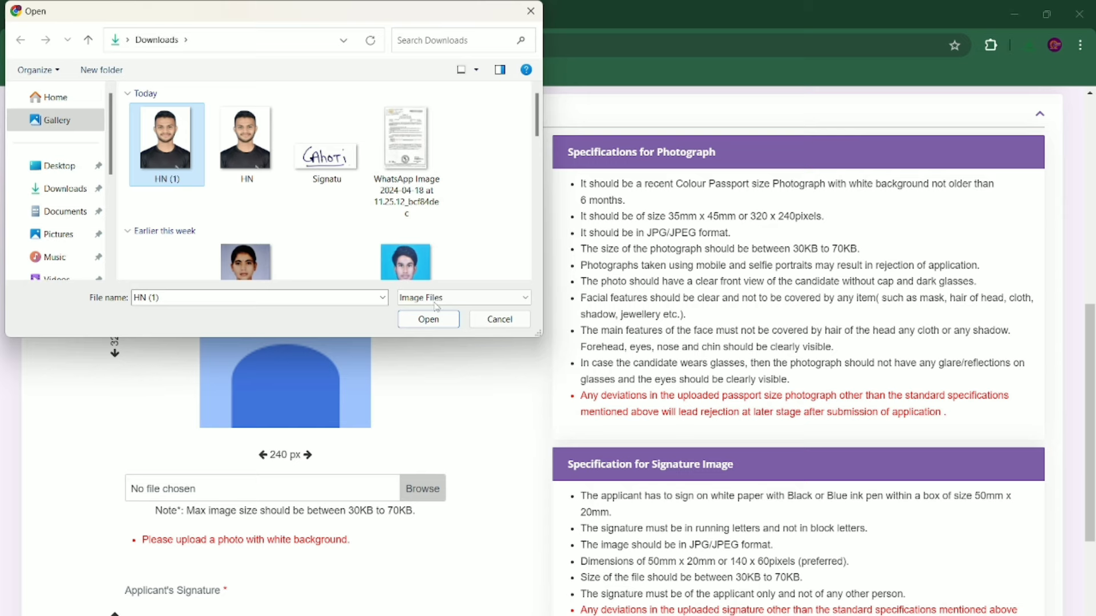
{"action": "left_click", "coordinate": [422, 320]}
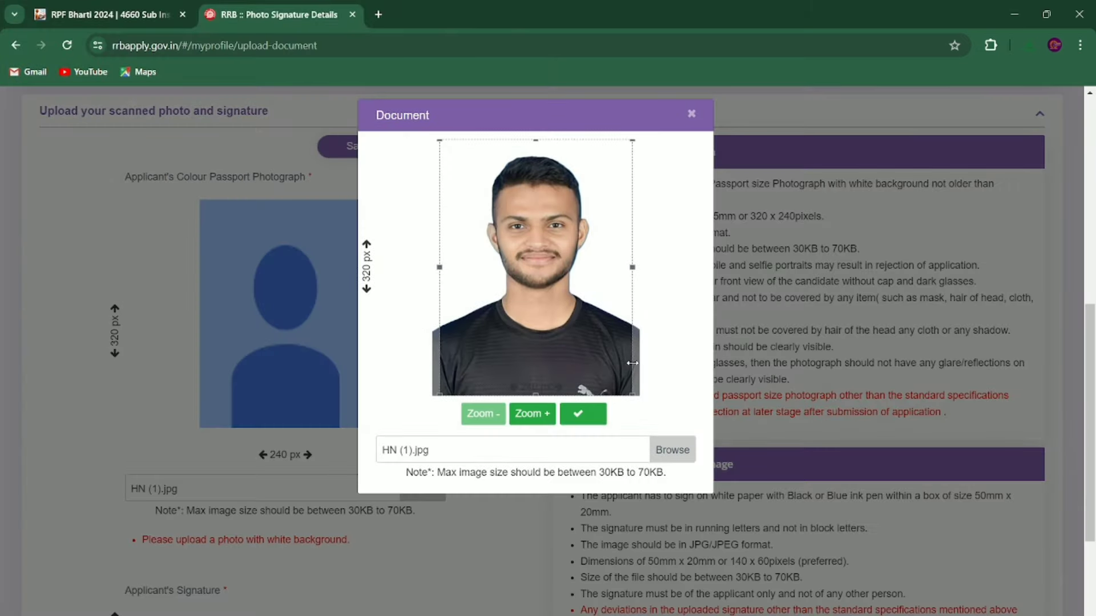
{"action": "left_click", "coordinate": [595, 420]}
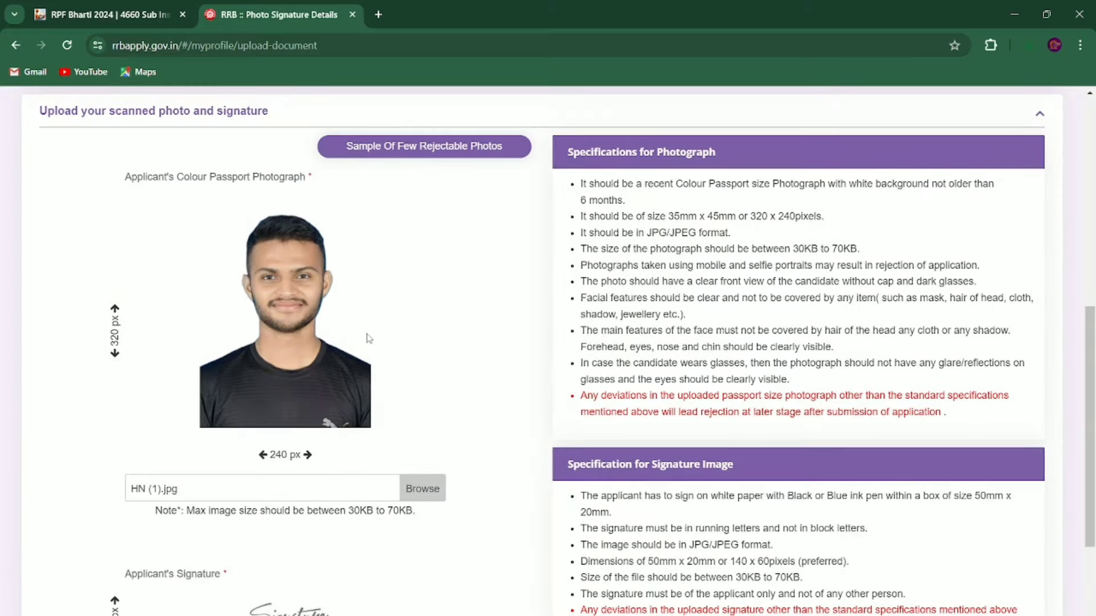
Step: Upload Signatu.jpg as the signature, accept its crop, and save both uploads
{"action": "scroll", "coordinate": [369, 338], "scroll_direction": "down", "scroll_amount": 4}
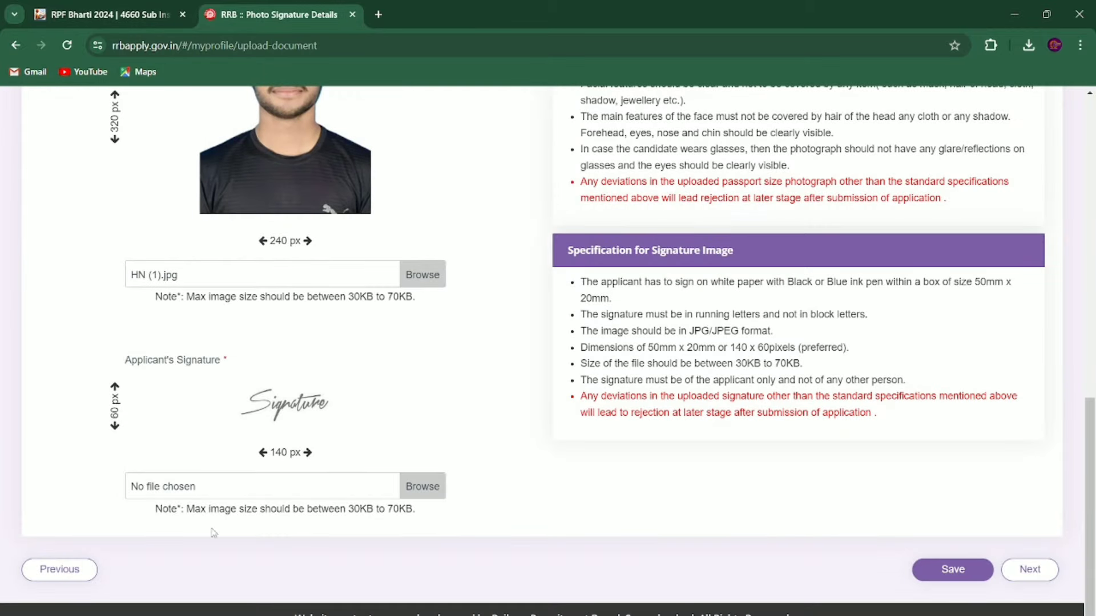
{"action": "left_click", "coordinate": [425, 485]}
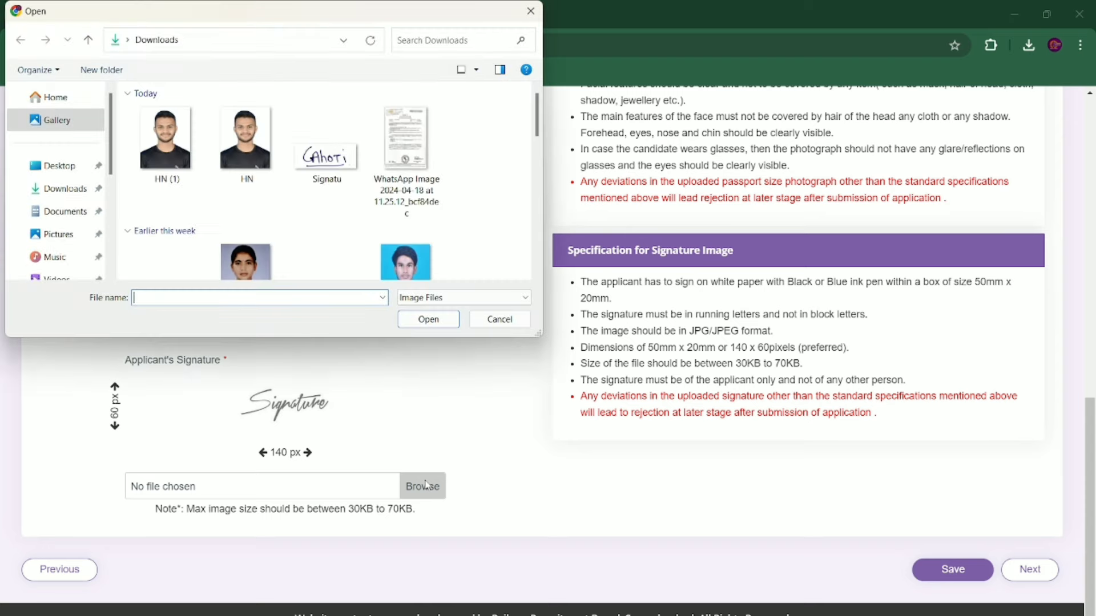
{"action": "left_click", "coordinate": [342, 169]}
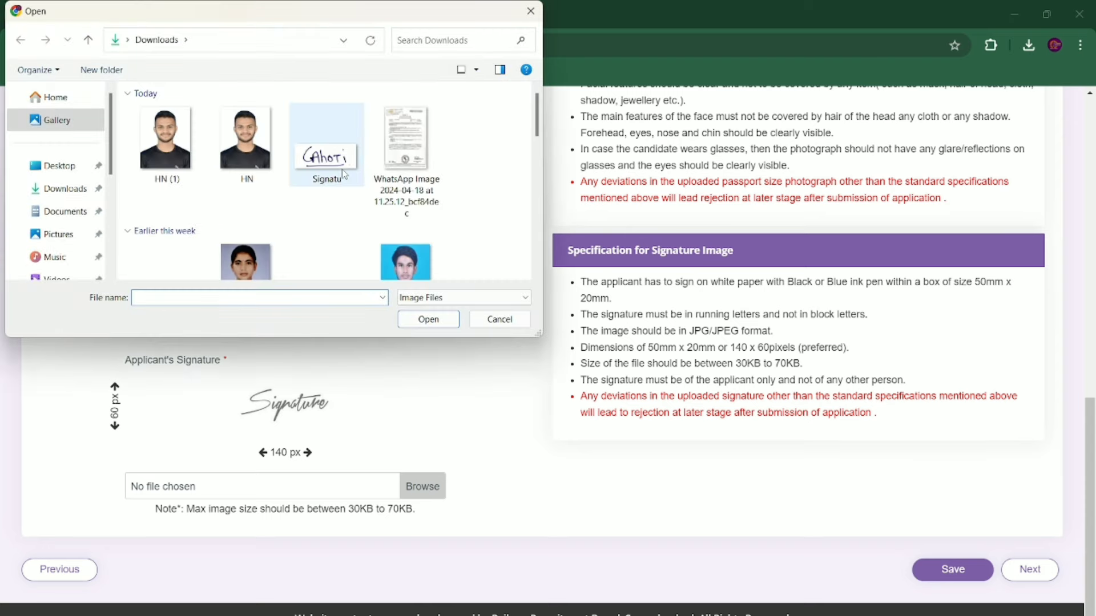
{"action": "left_click", "coordinate": [419, 320]}
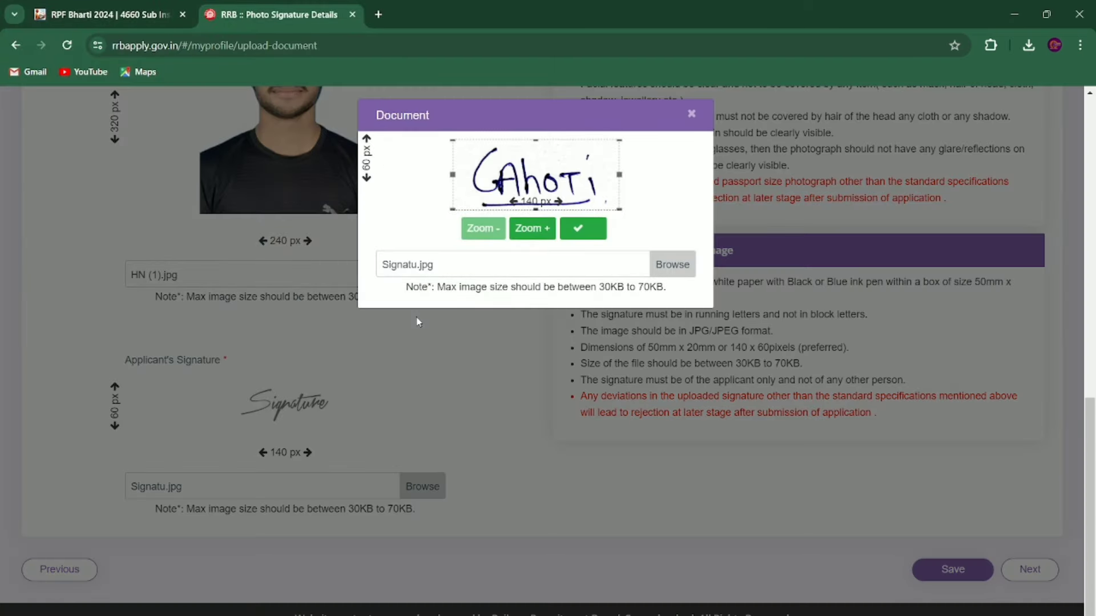
{"action": "left_click", "coordinate": [591, 228]}
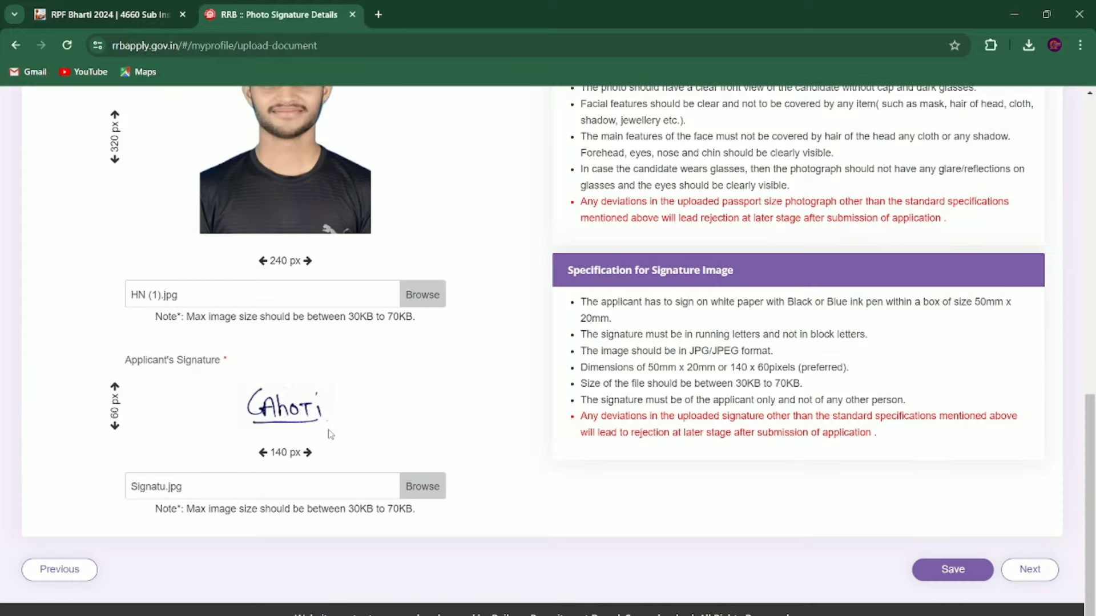
{"action": "scroll", "coordinate": [657, 237], "scroll_direction": "up", "scroll_amount": 1}
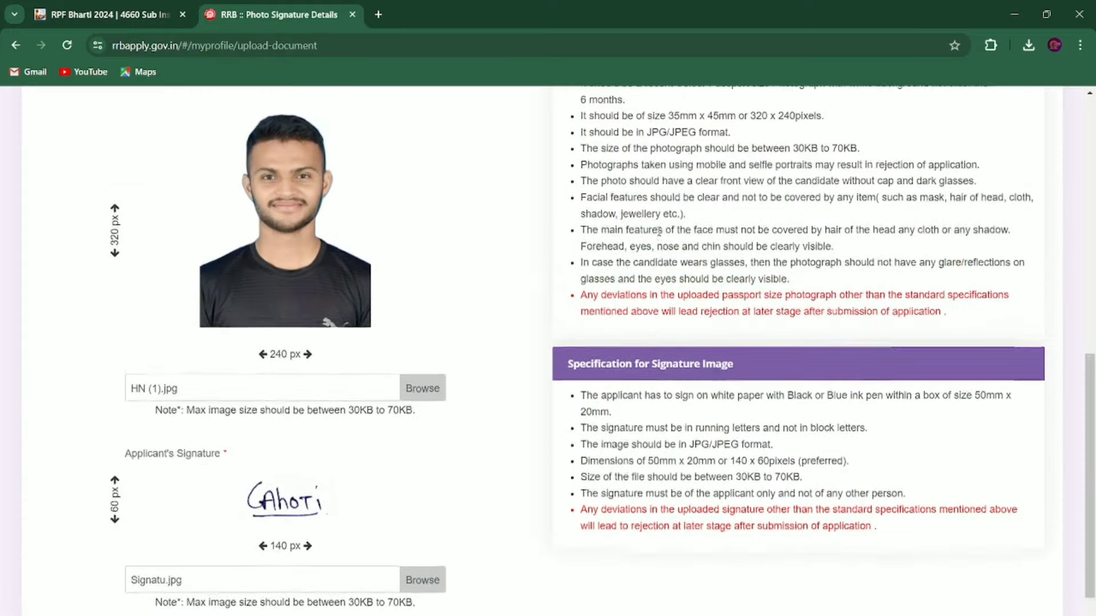
{"action": "scroll", "coordinate": [659, 231], "scroll_direction": "down", "scroll_amount": 1}
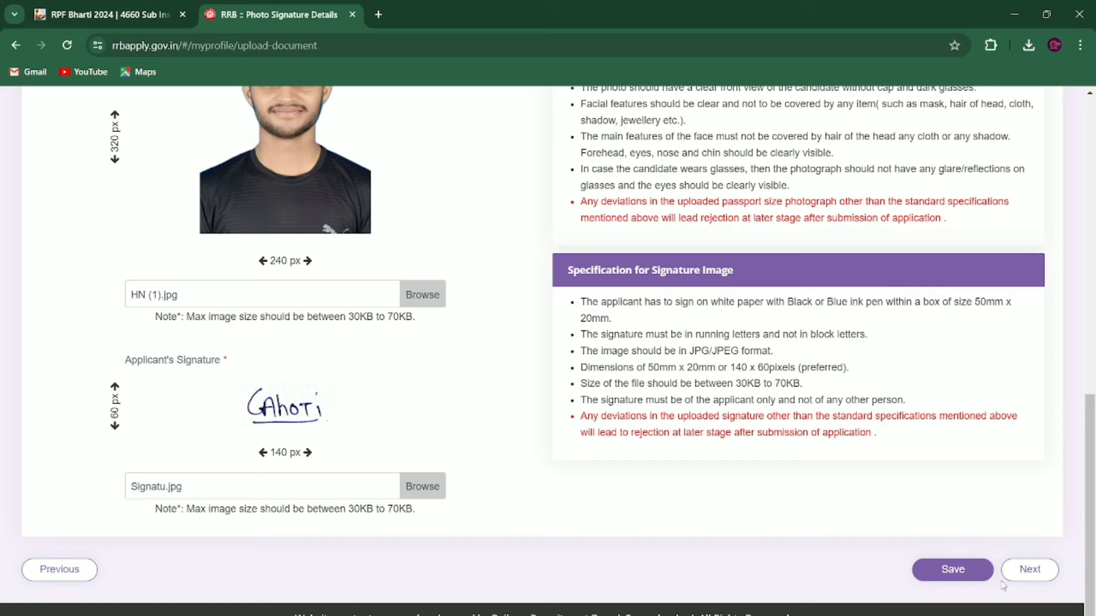
{"action": "left_click", "coordinate": [964, 573]}
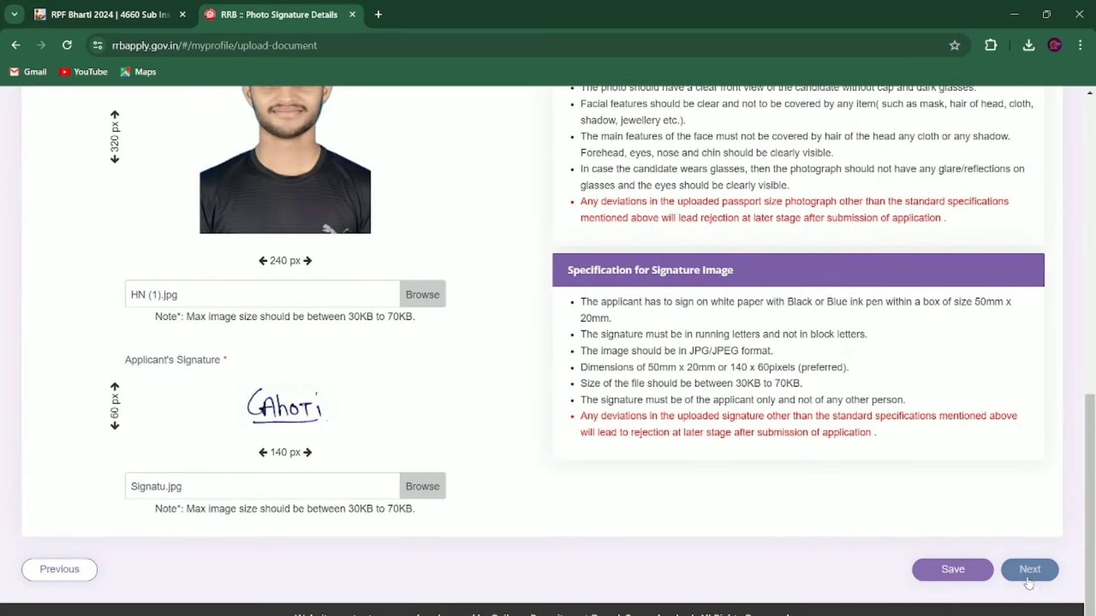
Step: On the declaration page, accept the eligibility declaration and enter TARODA as the place
{"action": "left_click", "coordinate": [1029, 572]}
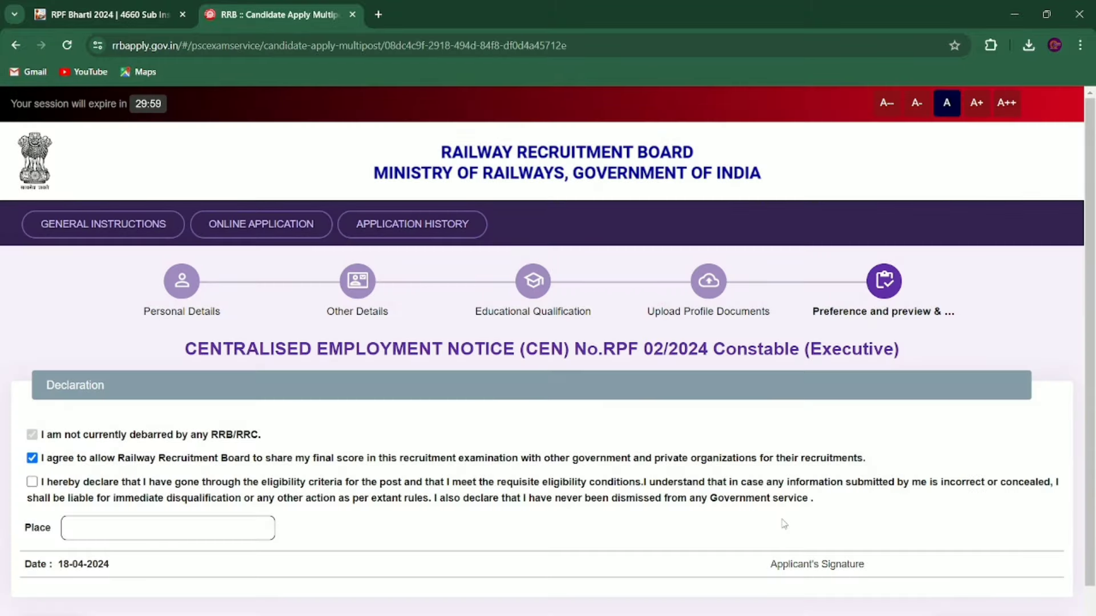
{"action": "left_click", "coordinate": [31, 484]}
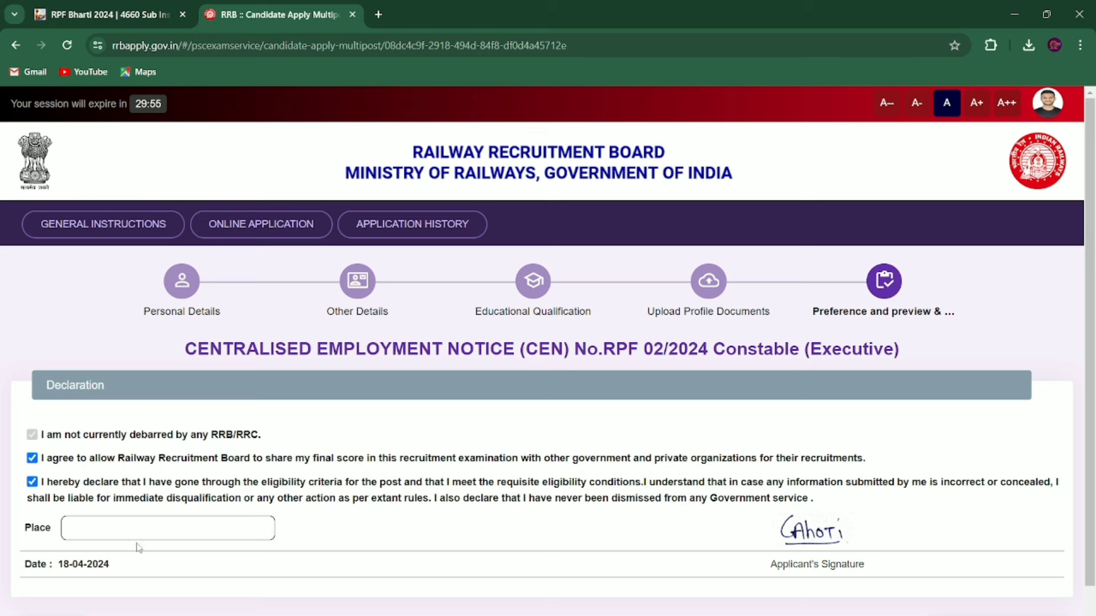
{"action": "left_click", "coordinate": [134, 517]}
{"action": "type", "text": "TARODA"}
{"action": "scroll", "coordinate": [134, 517], "scroll_direction": "down", "scroll_amount": 1}
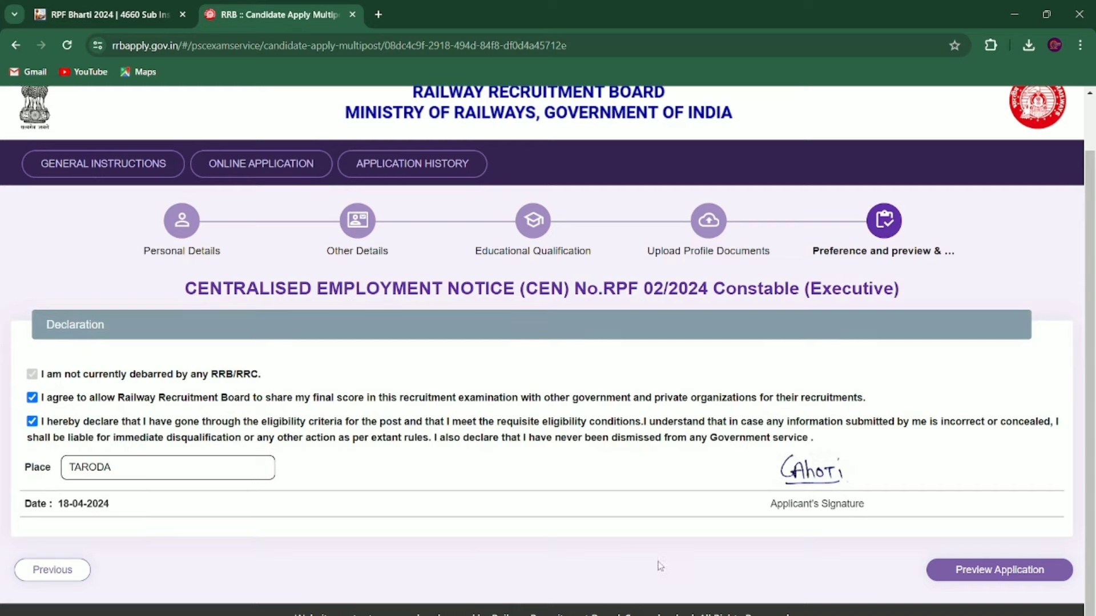
Step: Preview the complete application, confirm its details are correct, and proceed to final submission
{"action": "left_click", "coordinate": [988, 571]}
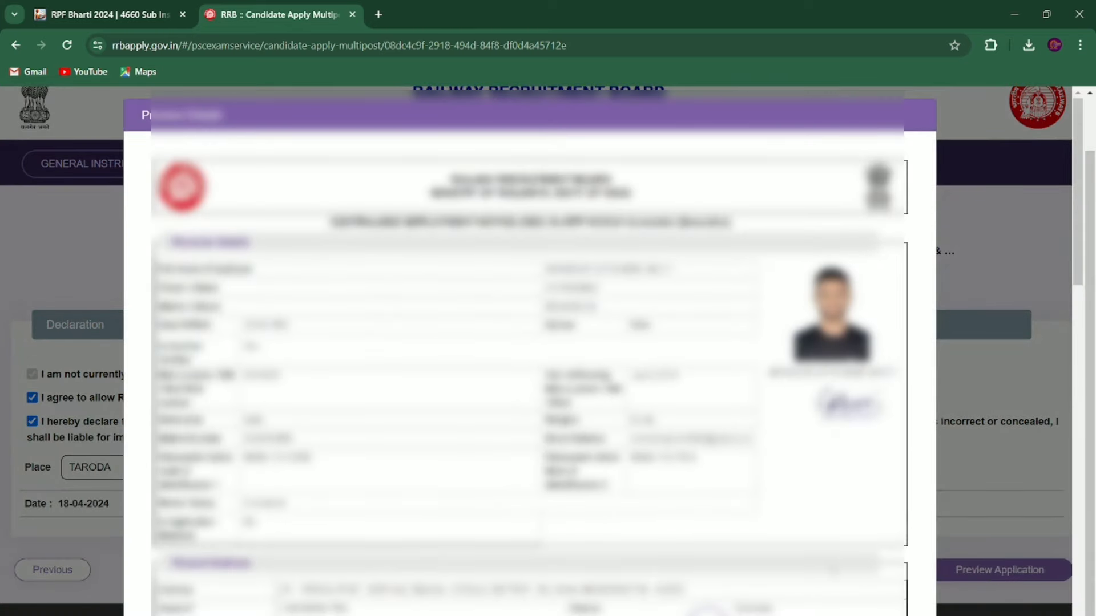
{"action": "scroll", "coordinate": [529, 351], "scroll_direction": "down", "scroll_amount": 10}
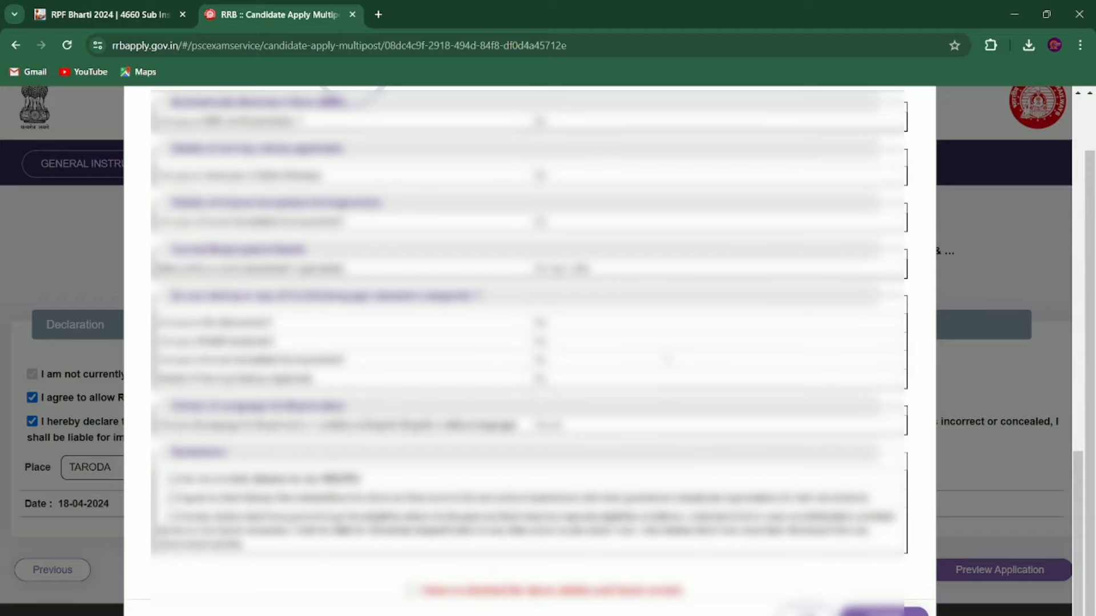
{"action": "scroll", "coordinate": [666, 359], "scroll_direction": "up", "scroll_amount": 10}
{"action": "scroll", "coordinate": [667, 360], "scroll_direction": "down", "scroll_amount": 10}
{"action": "left_click", "coordinate": [411, 590]}
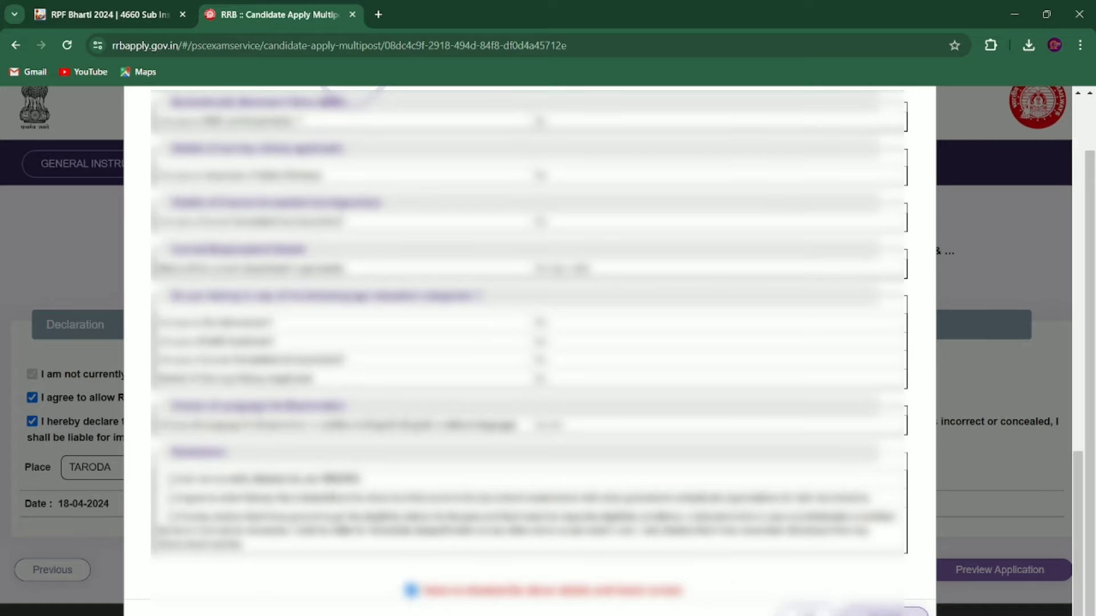
{"action": "left_click", "coordinate": [912, 612]}
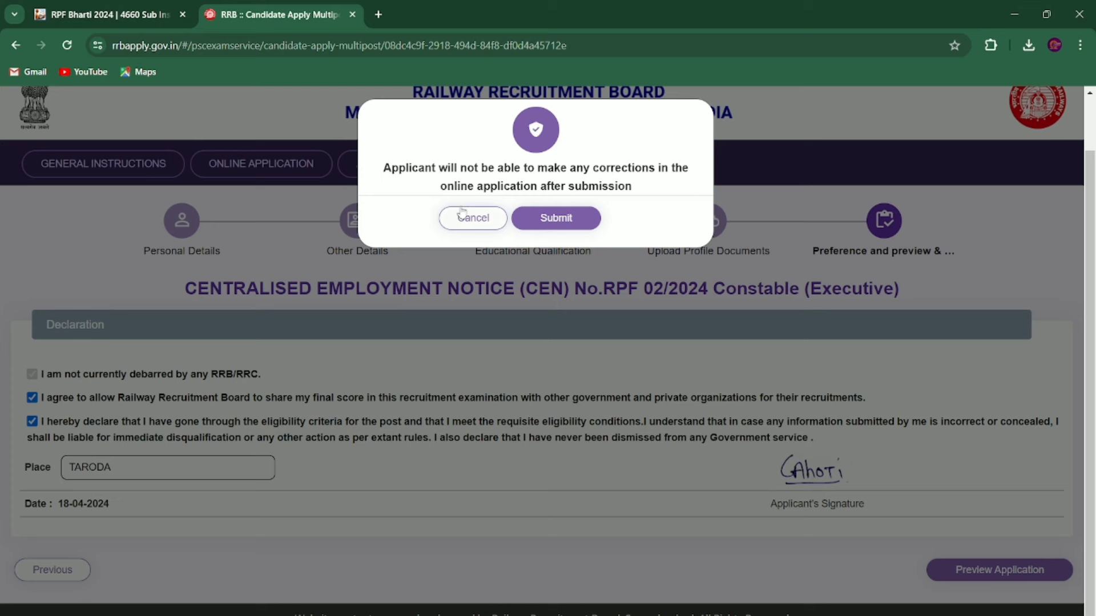
Step: Confirm the final submission of the RPF Constable application and review the ₹250.00 fee payment page
{"action": "left_click", "coordinate": [563, 220]}
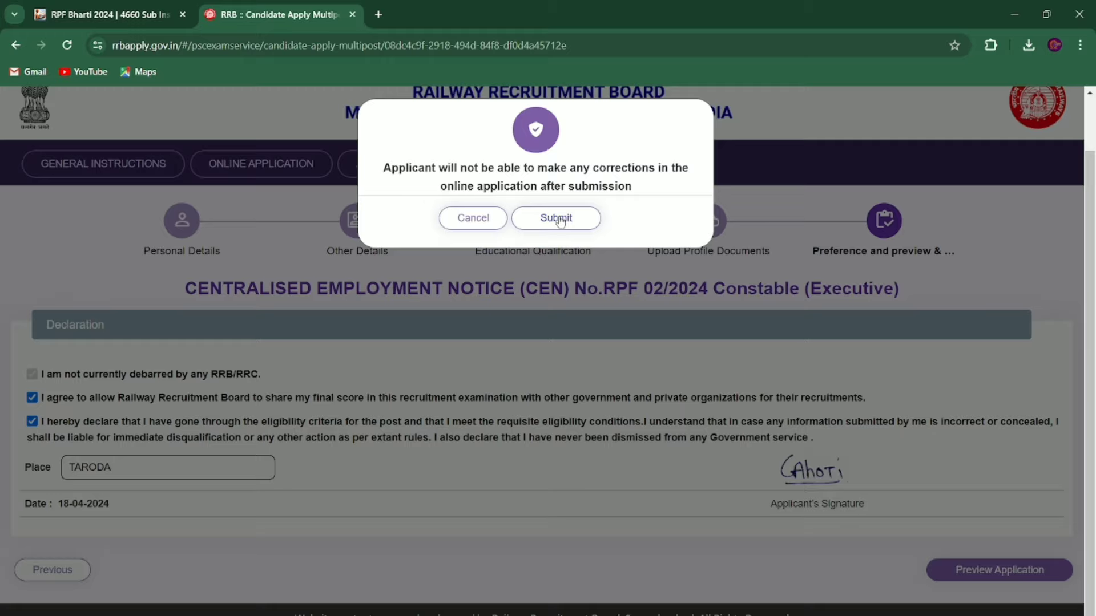
{"action": "left_click", "coordinate": [559, 220]}
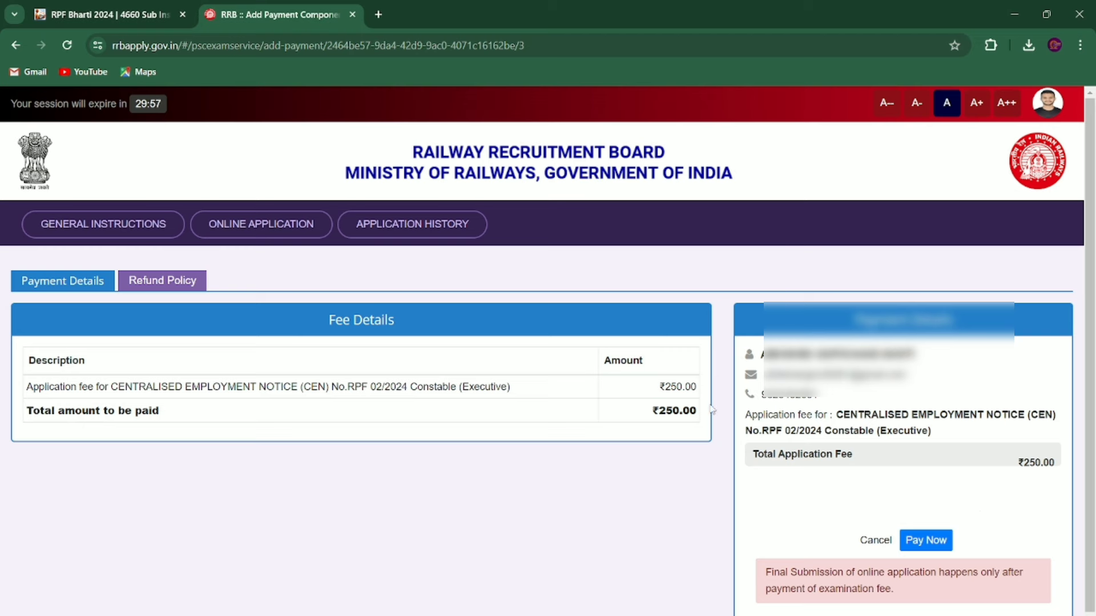
{"action": "scroll", "coordinate": [548, 351], "scroll_direction": "down", "scroll_amount": 1}
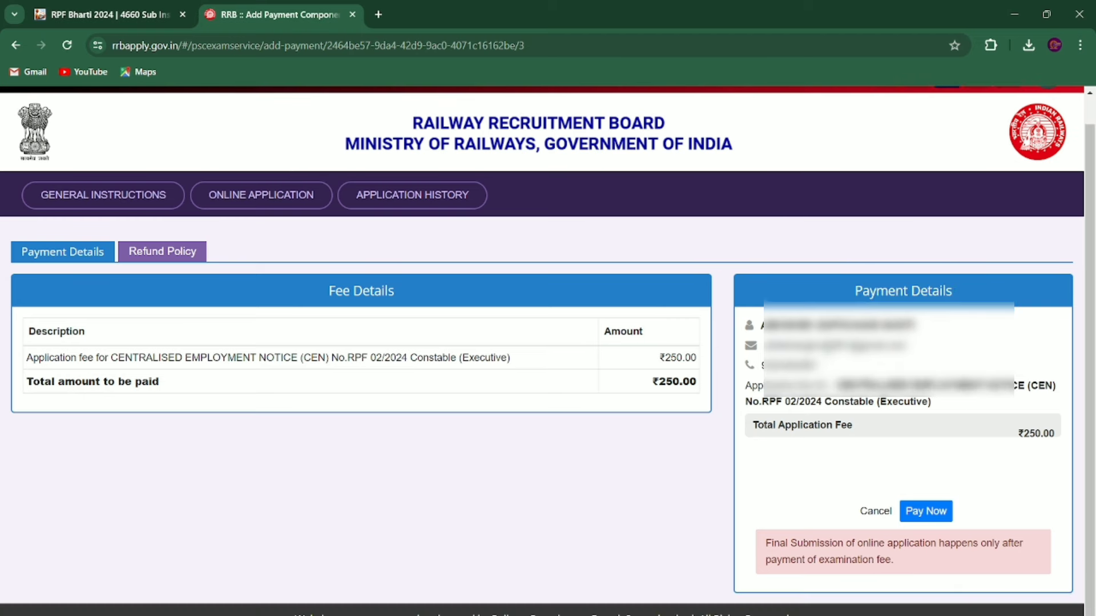